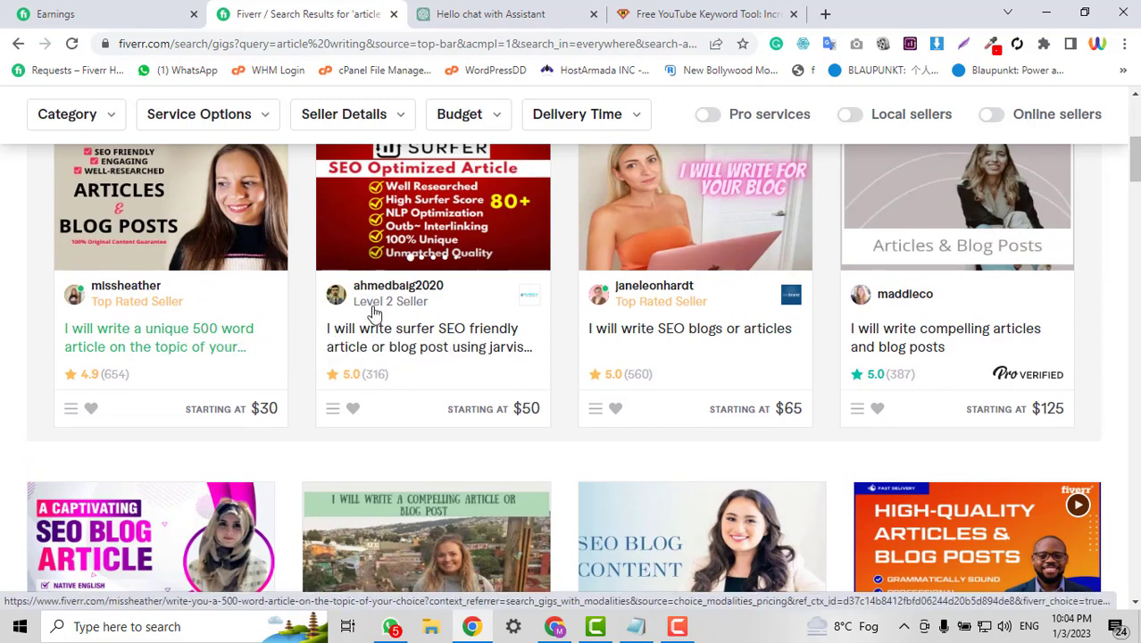
Open the unique 500-word article gig from the search results and examine its packages, images, description and seller details.
left_click(247, 353)
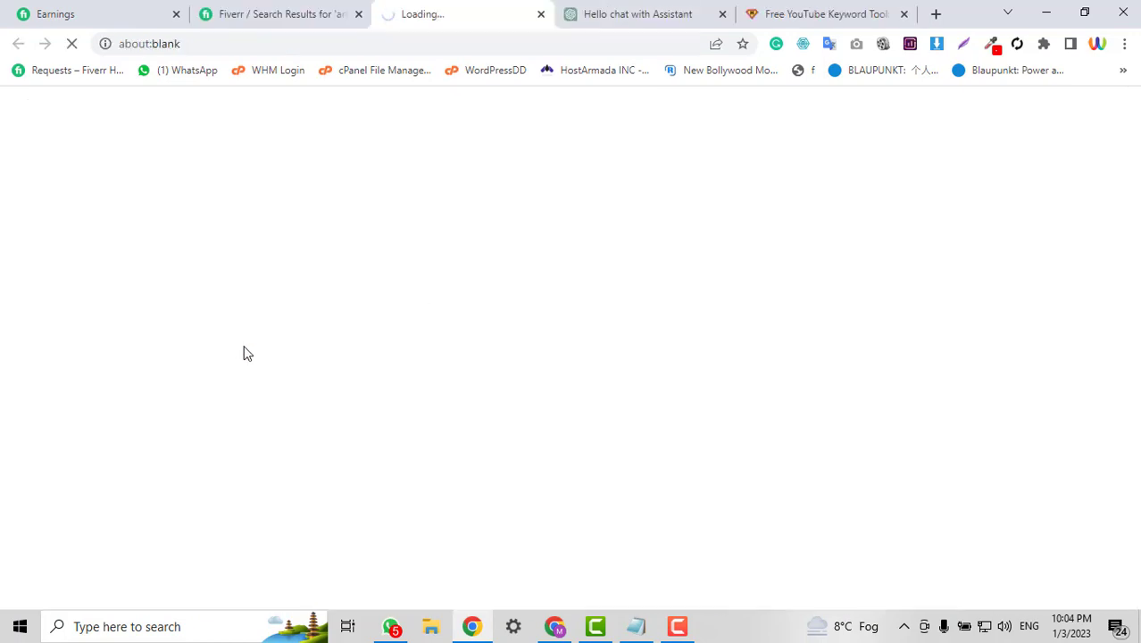
left_click(266, 8)
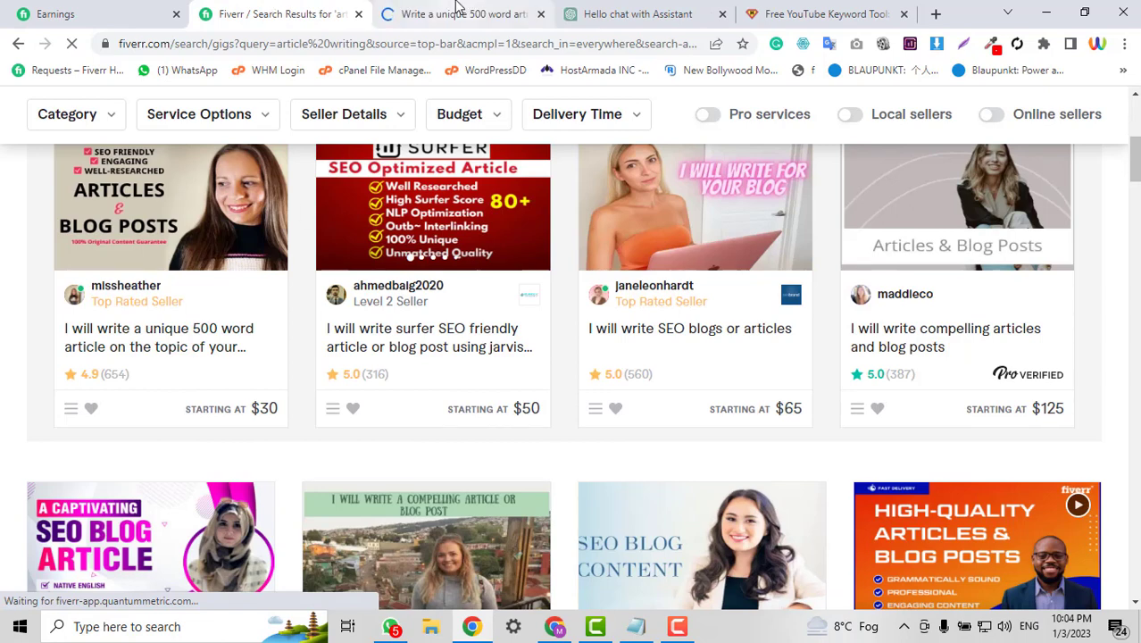
left_click(456, 7)
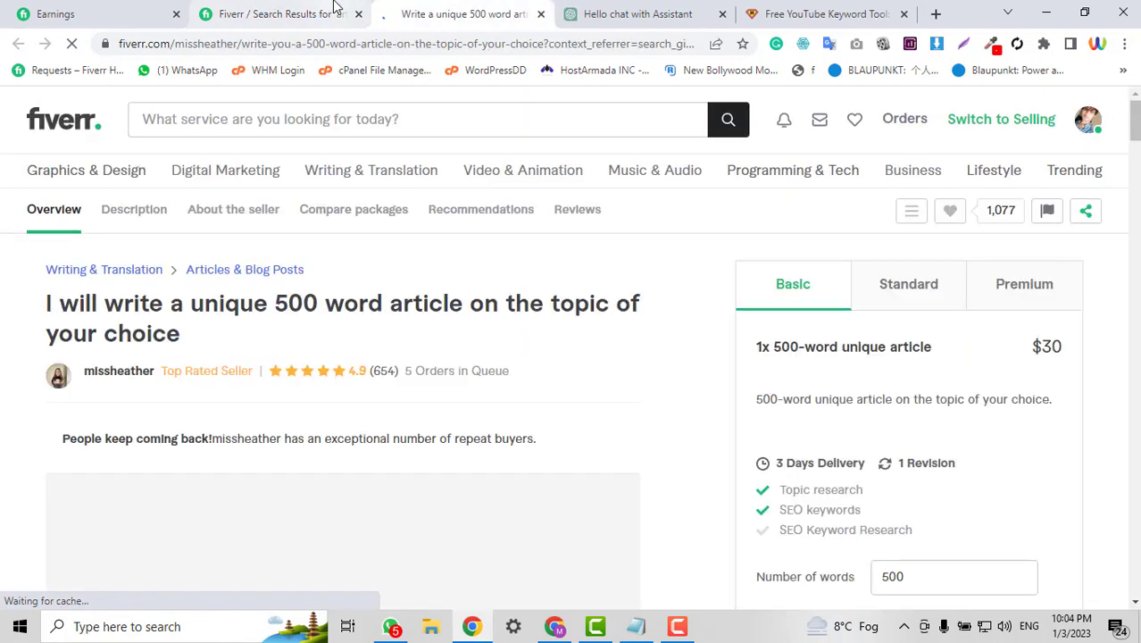
scroll(571, 339, "down", 10)
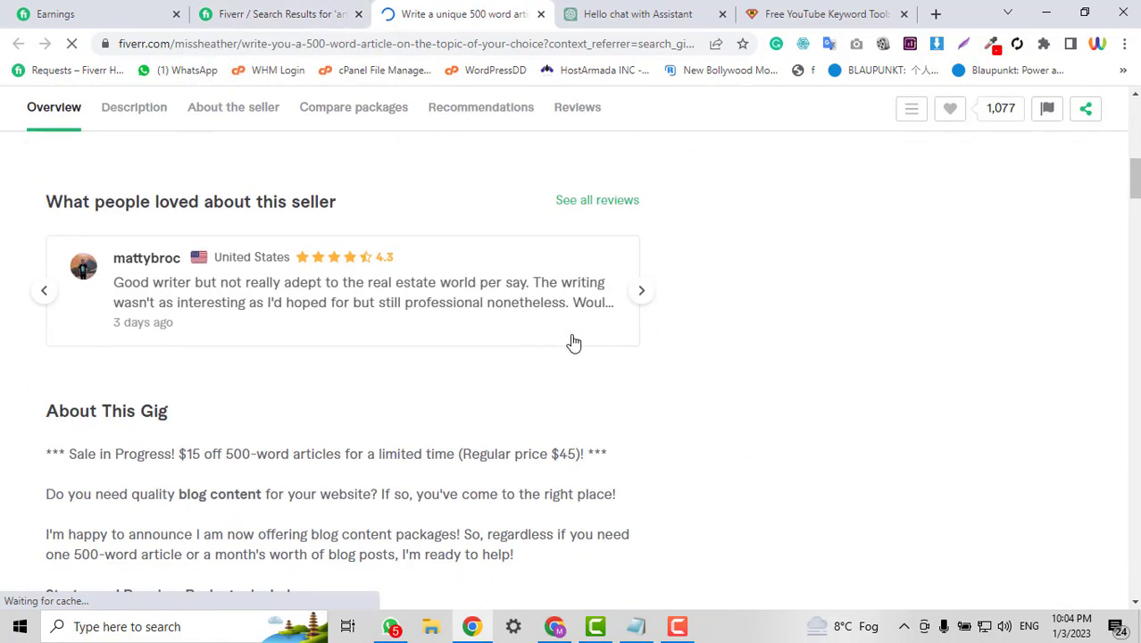
scroll(573, 343, "down", 3)
scroll(280, 293, "down", 4)
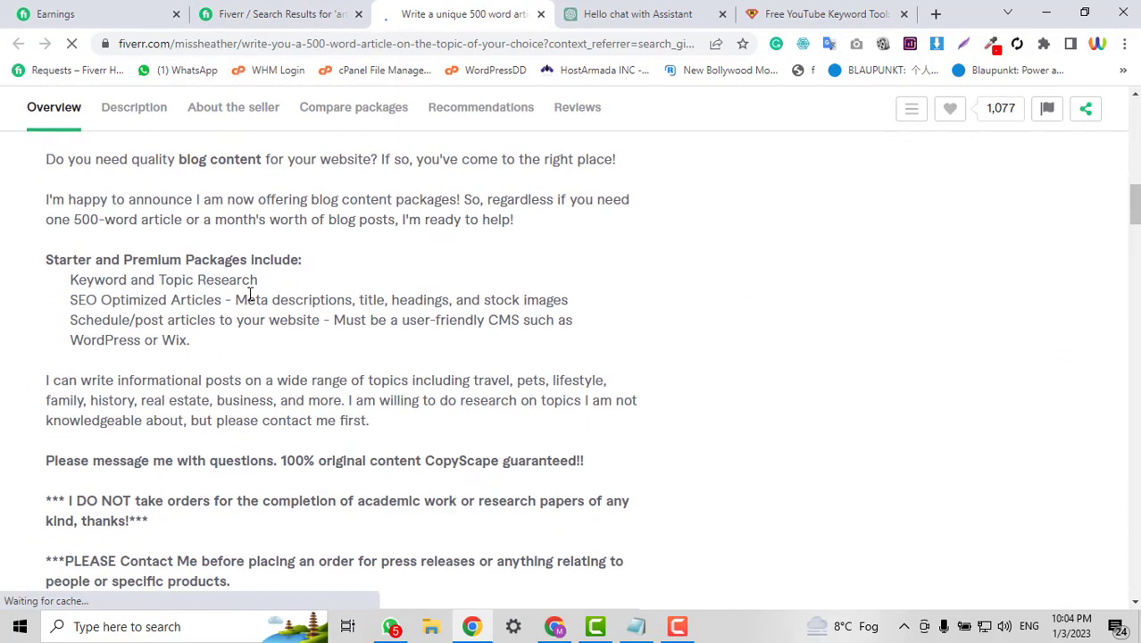
scroll(501, 339, "up", 6)
scroll(437, 316, "up", 5)
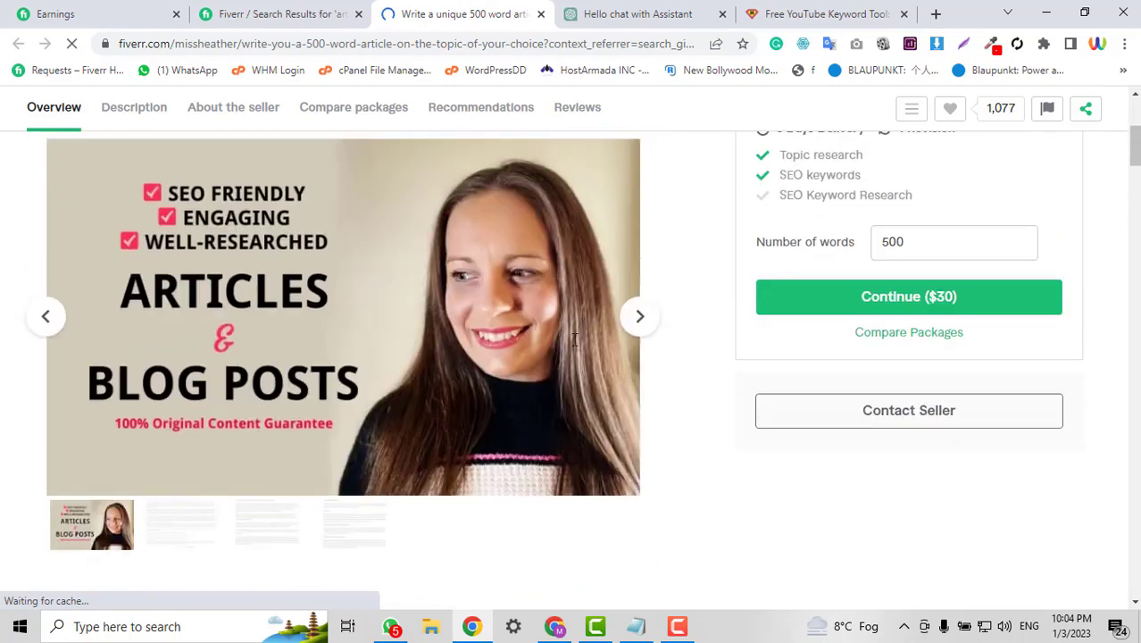
scroll(375, 316, "up", 3)
scroll(357, 324, "down", 10)
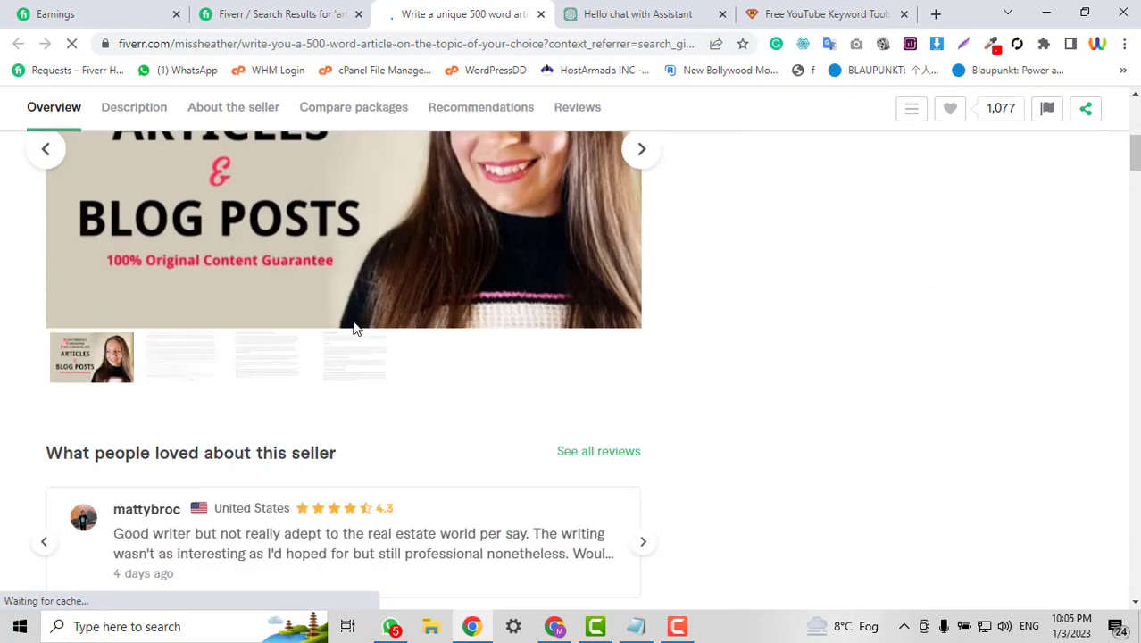
scroll(348, 311, "down", 10)
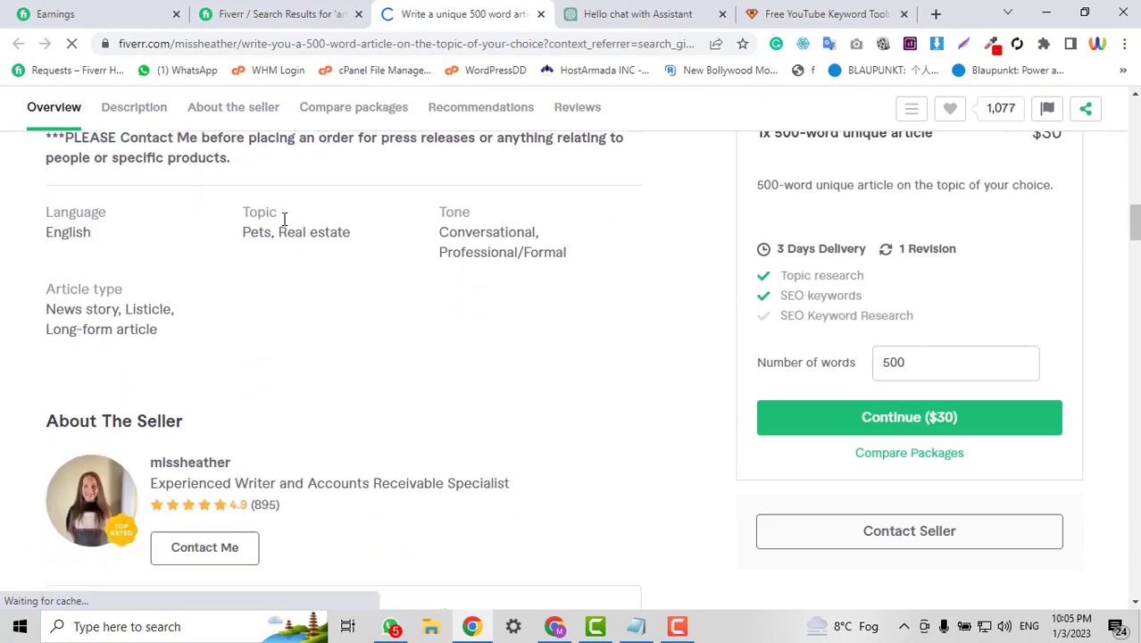
scroll(522, 230, "down", 1)
scroll(352, 280, "up", 2)
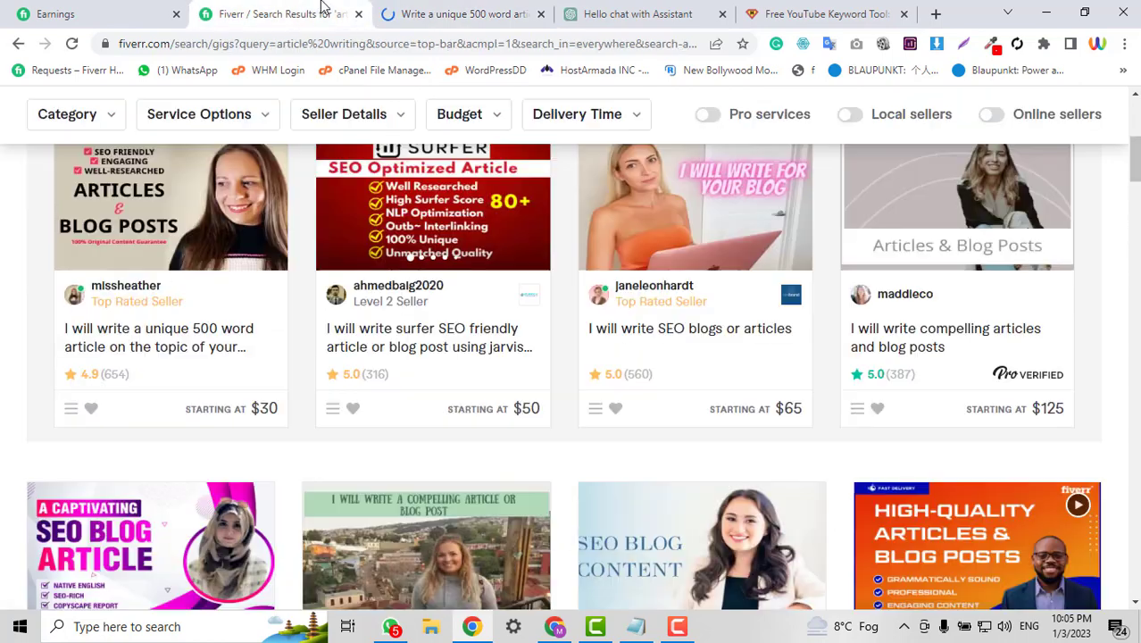
Return to the "article writing" search results and look over the Fiverr's Choice listings in each price range.
left_click(322, 11)
scroll(596, 267, "up", 5)
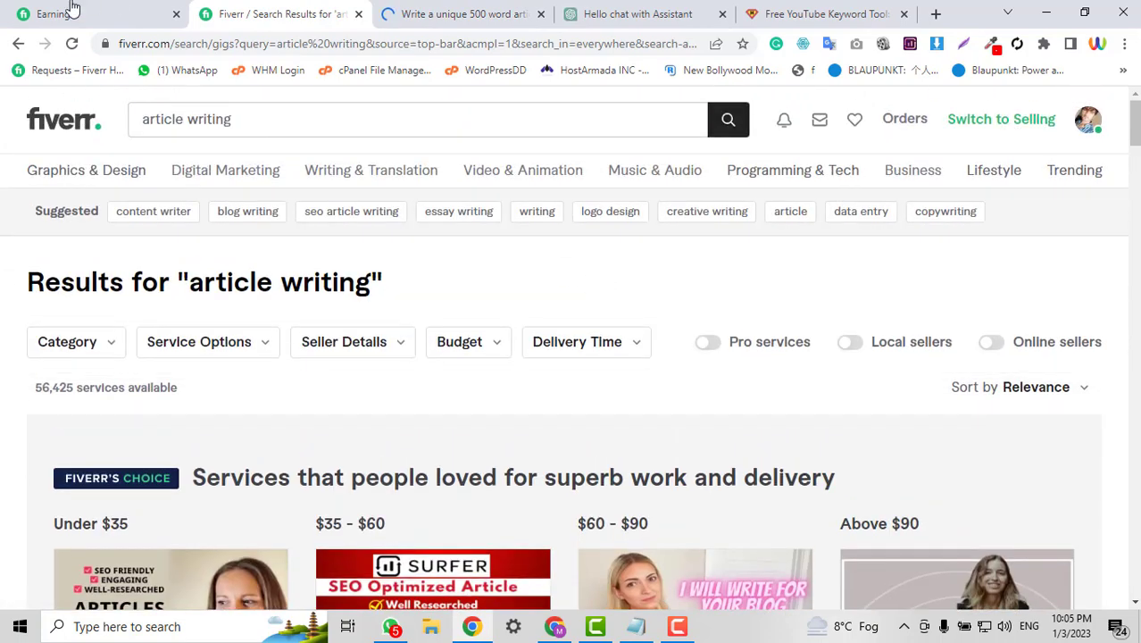
scroll(373, 386, "down", 3)
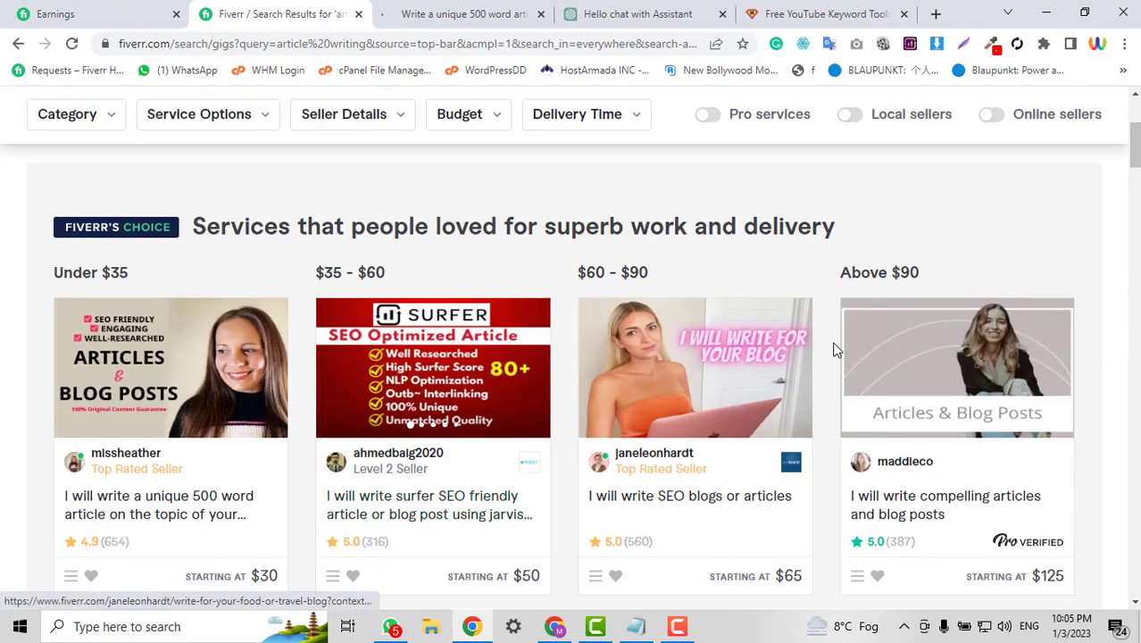
scroll(556, 308, "down", 3)
Go from the Earnings page to the seller account's Gigs management page.
left_click(86, 9)
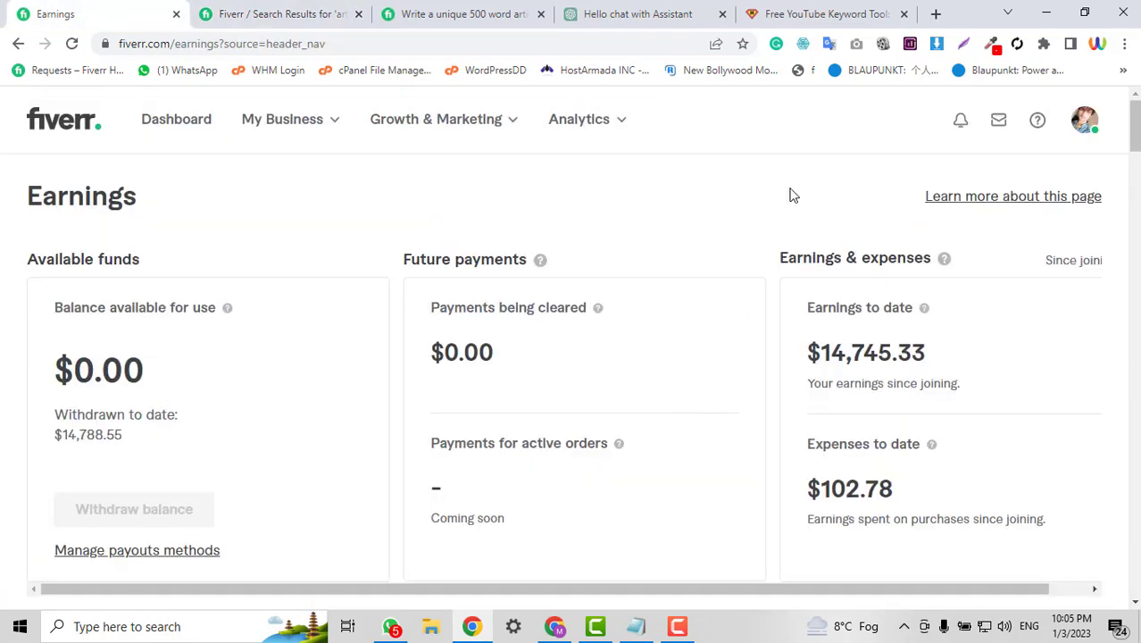
left_click(1083, 122)
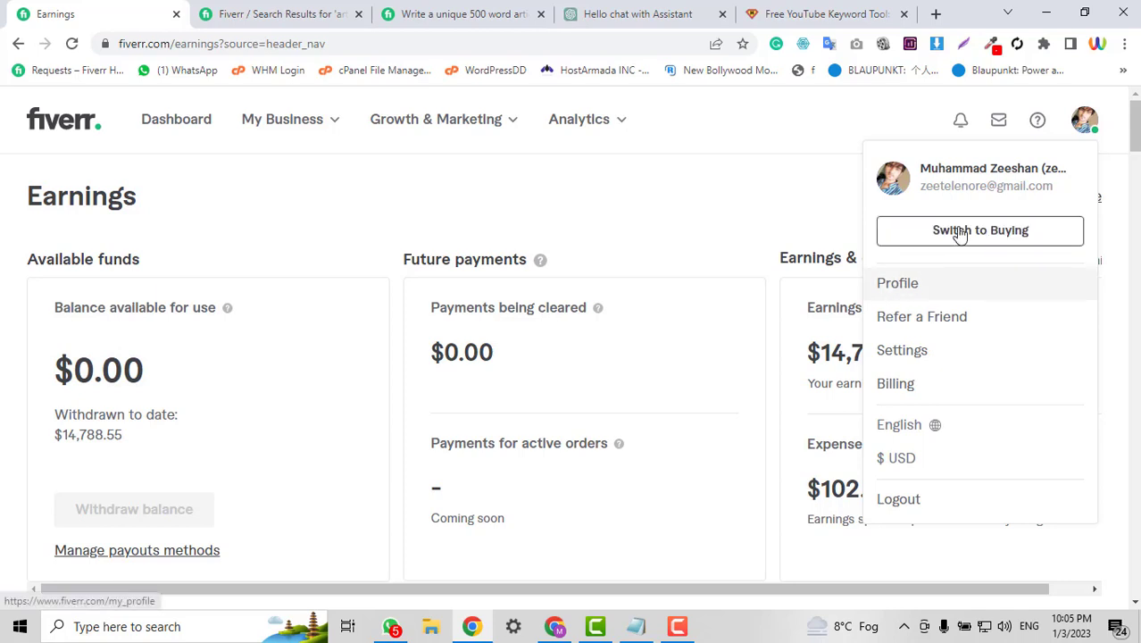
left_click(300, 132)
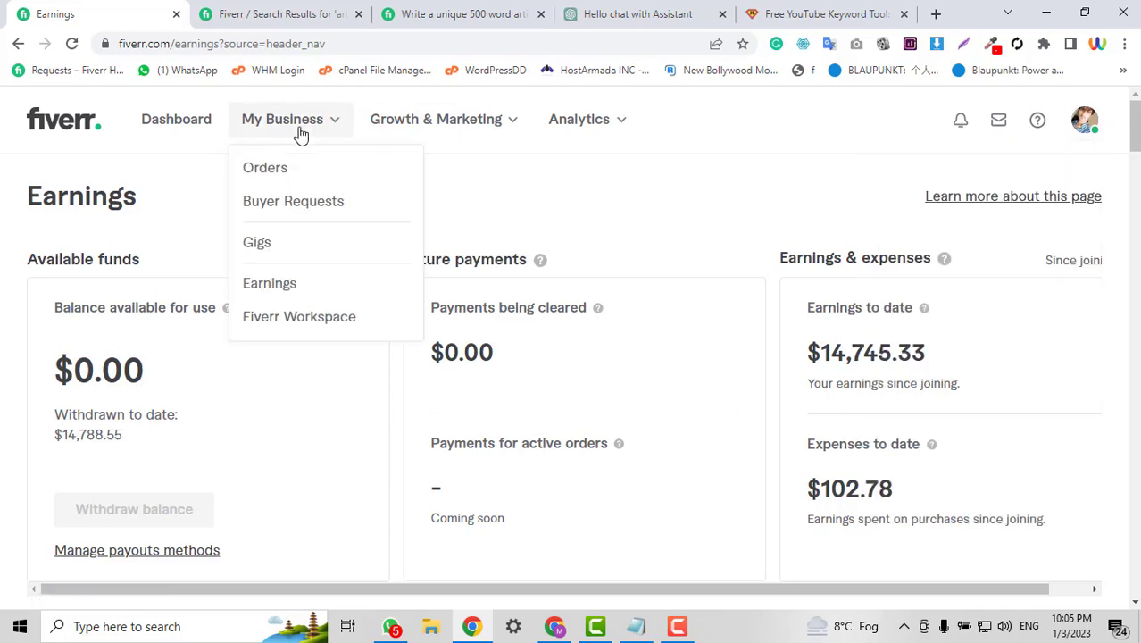
left_click(279, 254)
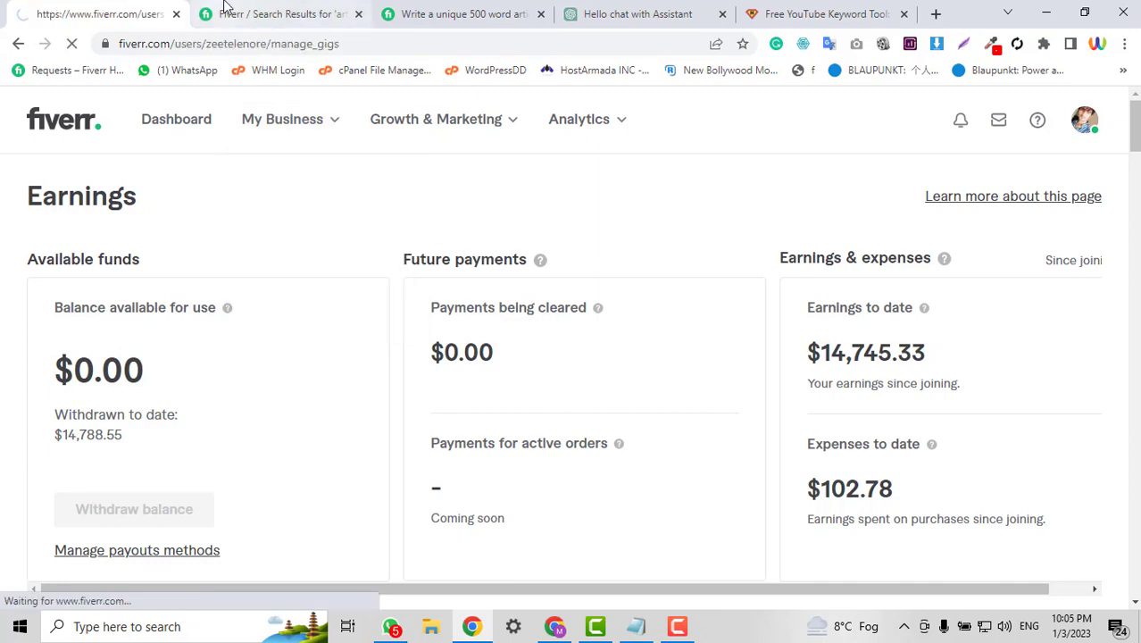
Review the active gigs list alongside the "article writing" results, the sample 500-word article gig and the ChatGPT WordPress article conversation.
left_click(284, 11)
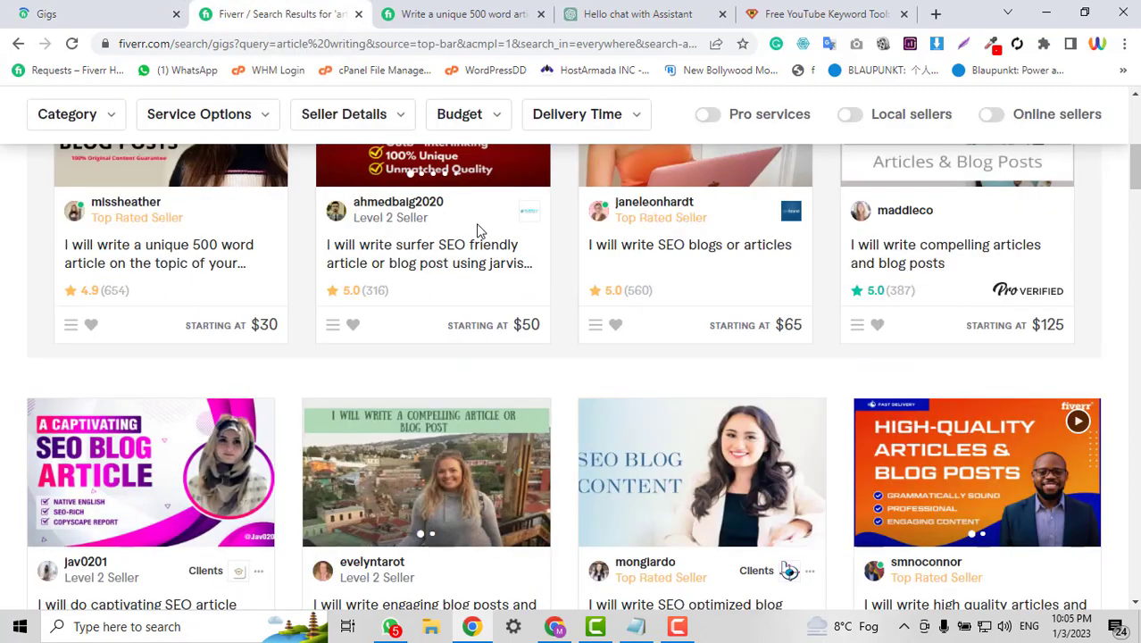
scroll(477, 230, "up", 10)
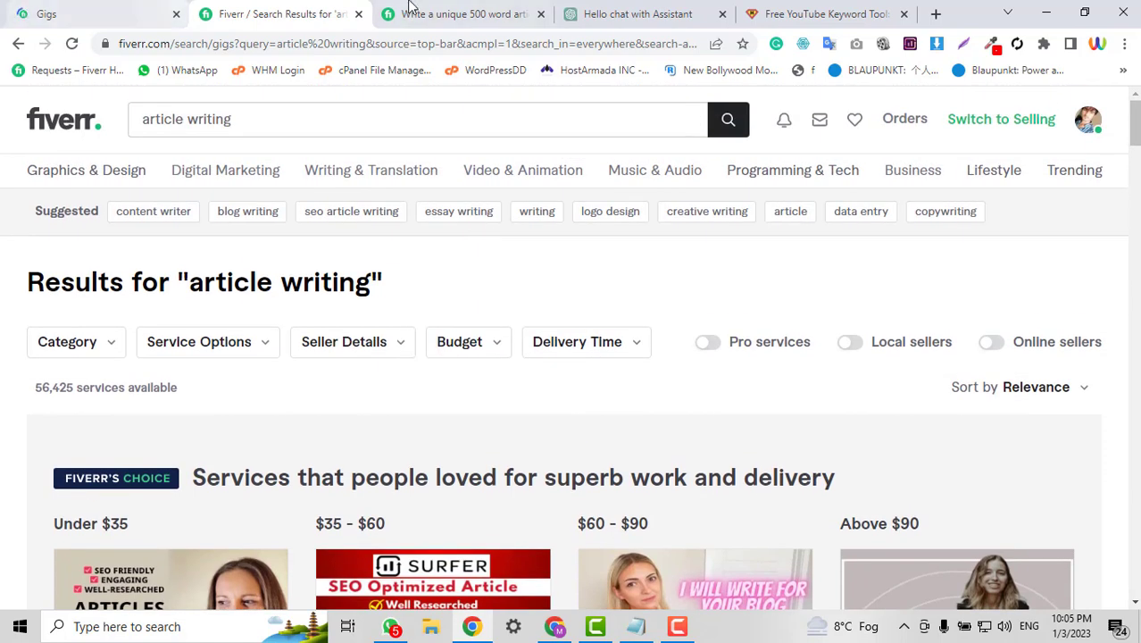
left_click(596, 11)
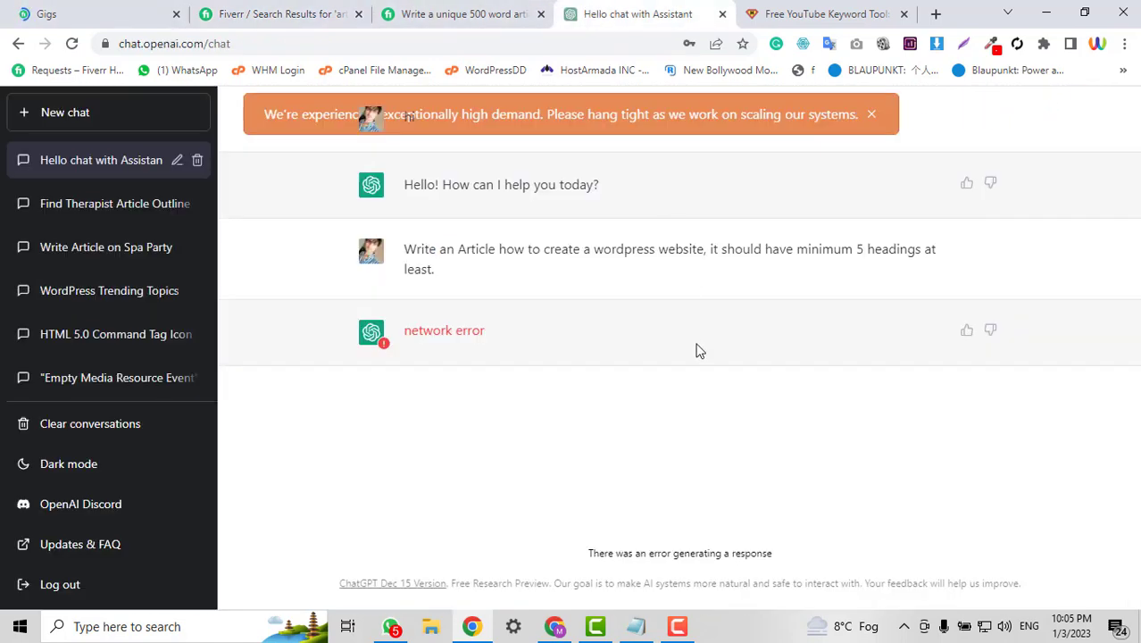
left_click(77, 10)
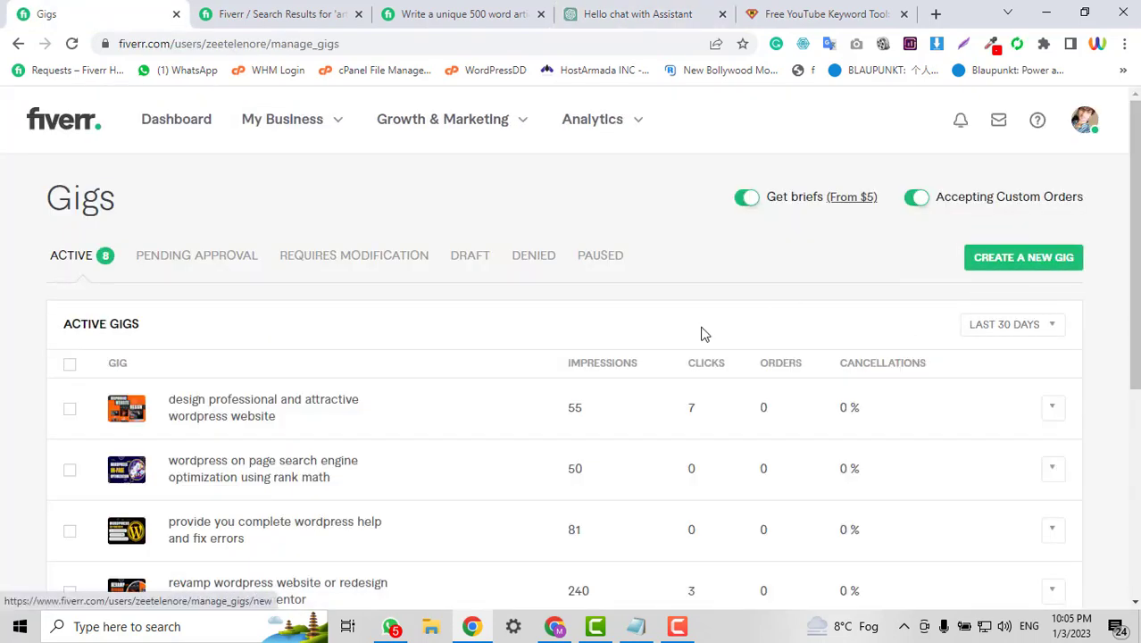
scroll(701, 334, "down", 2)
scroll(701, 334, "up", 2)
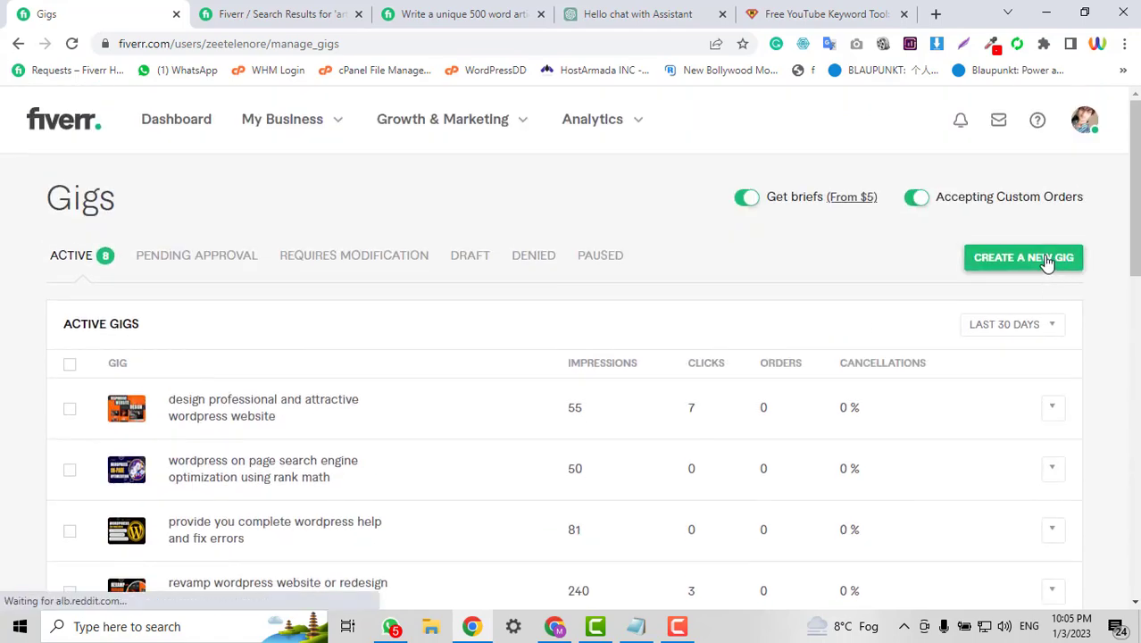
left_click(612, 15)
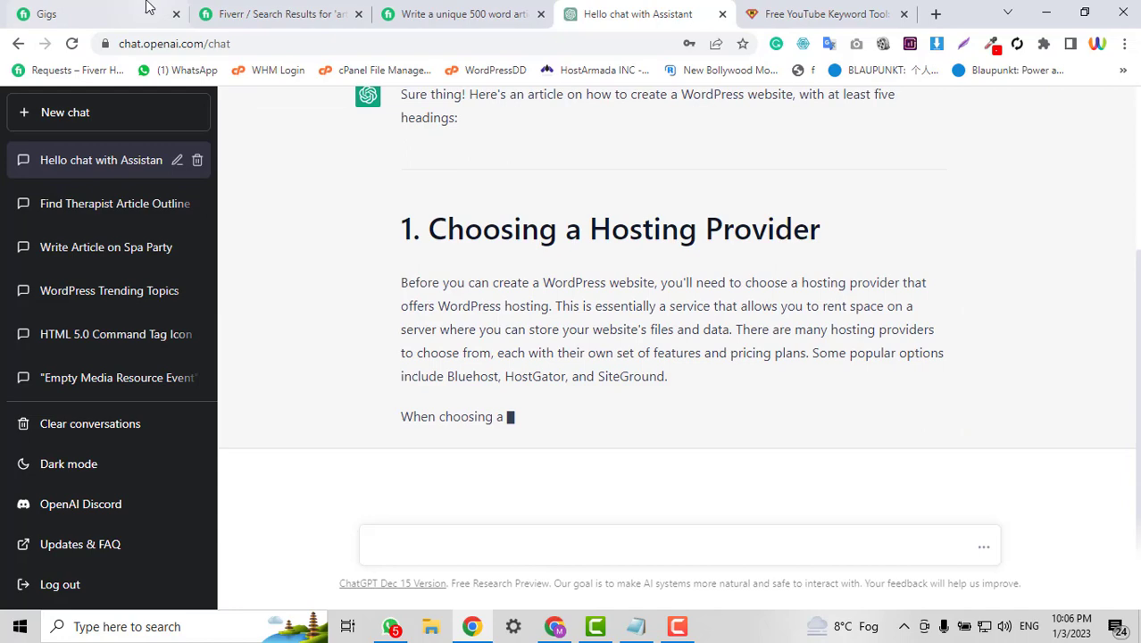
left_click(96, 10)
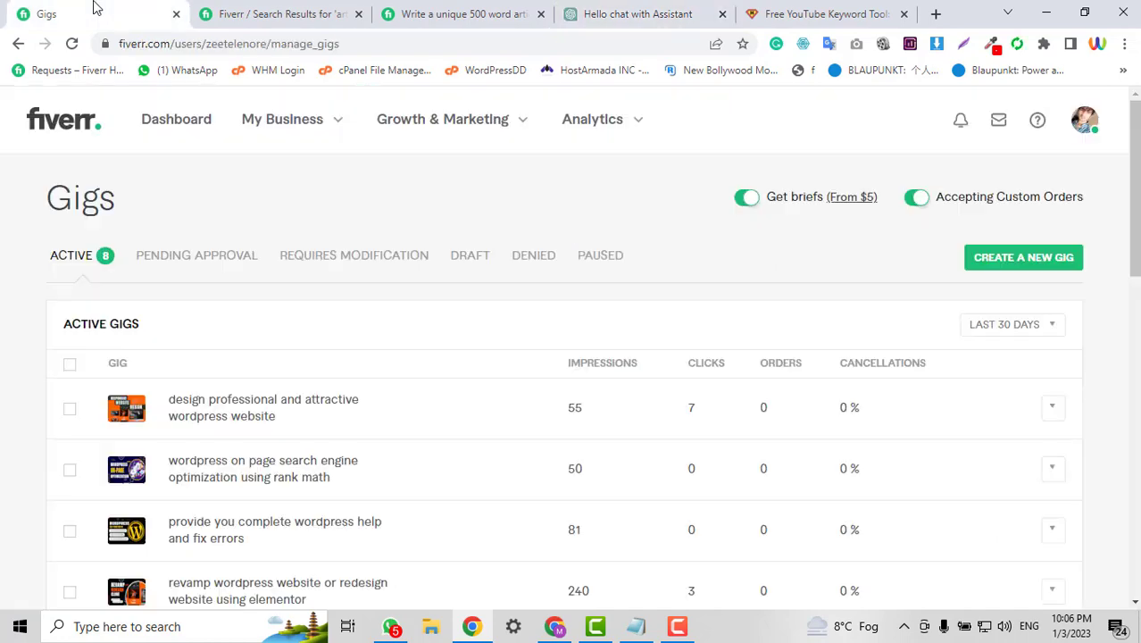
scroll(542, 398, "down", 3)
scroll(343, 247, "up", 3)
left_click(428, 11)
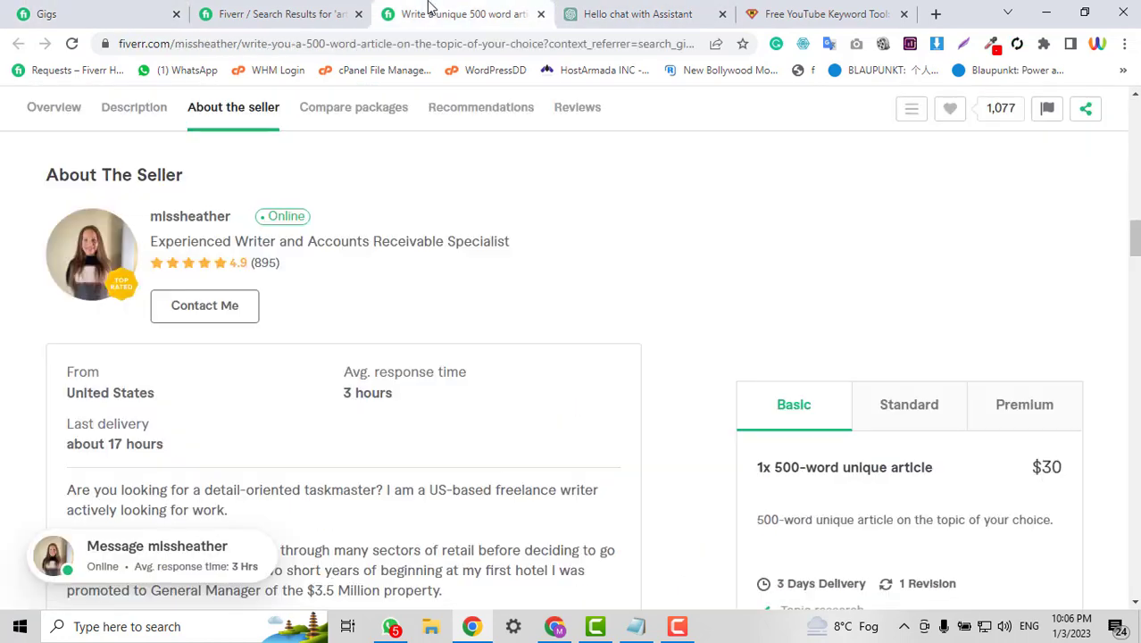
Start creating a new gig and check the "article writing" search results for title wording.
left_click(126, 7)
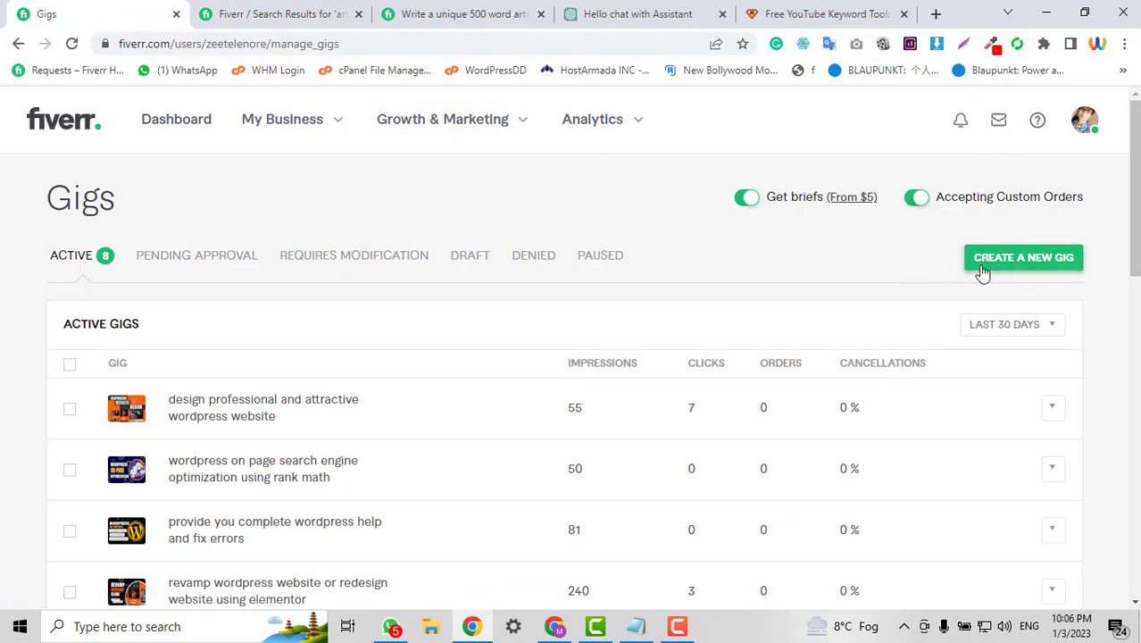
left_click(1009, 272)
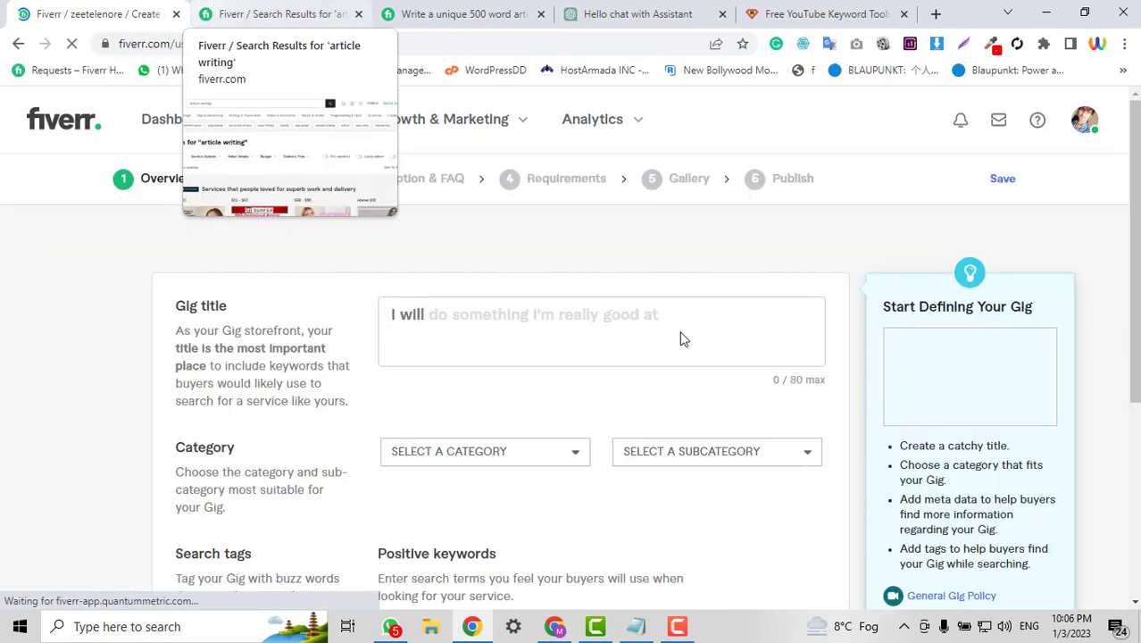
left_click(379, 314)
left_click(215, 7)
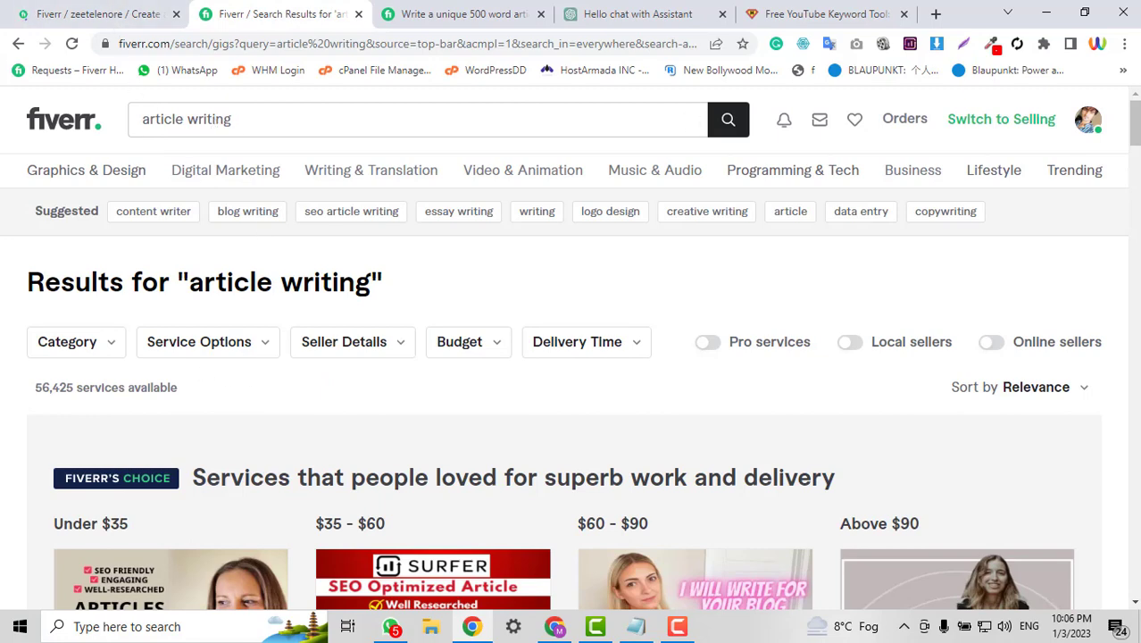
left_click(67, 7)
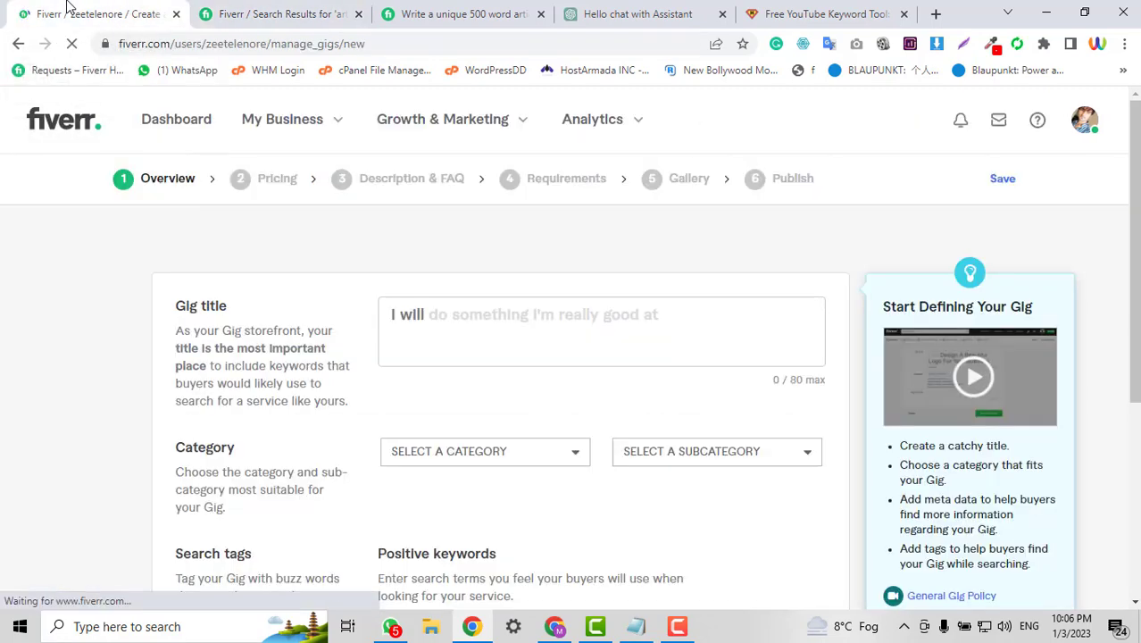
Enter the gig title "do article writing for your blog via chat".
left_click(522, 314)
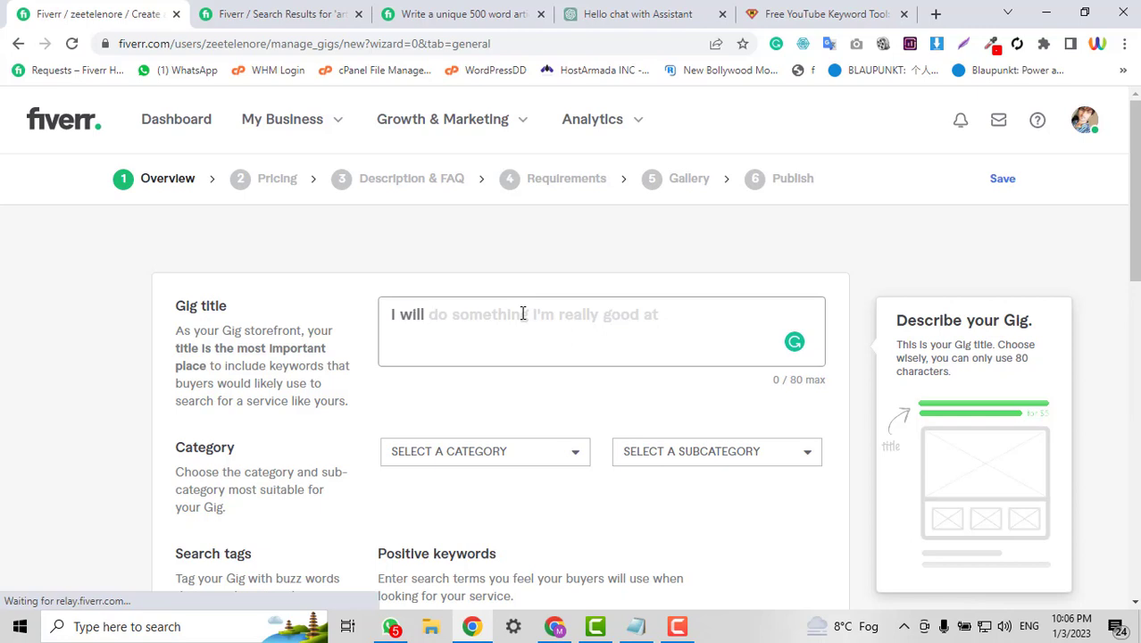
type("do a")
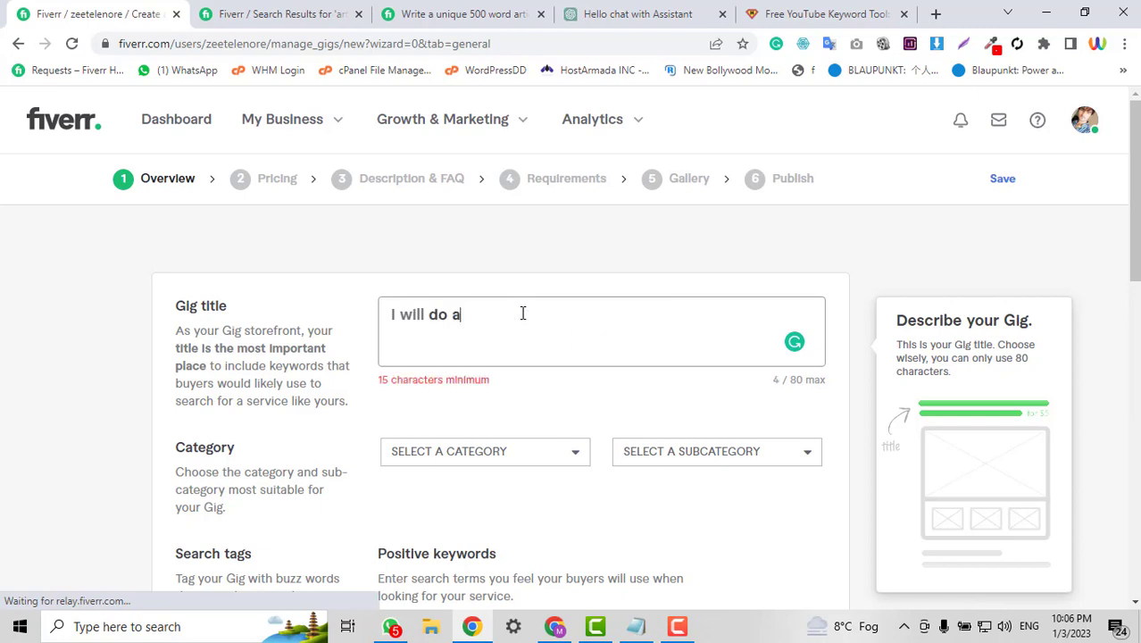
type("rticle")
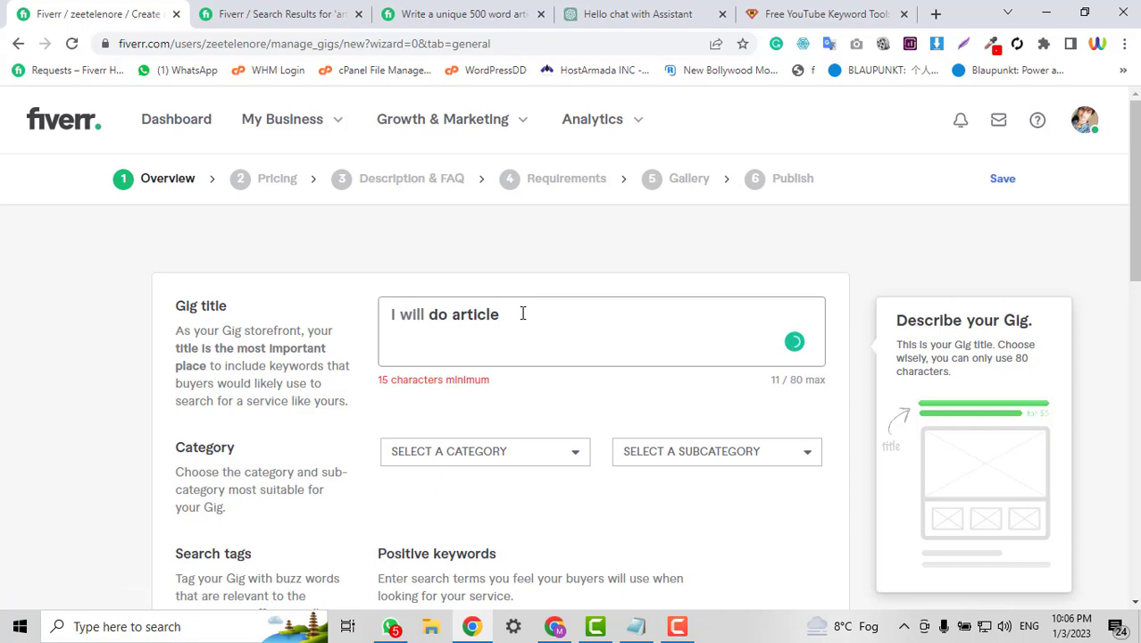
type(" writing for")
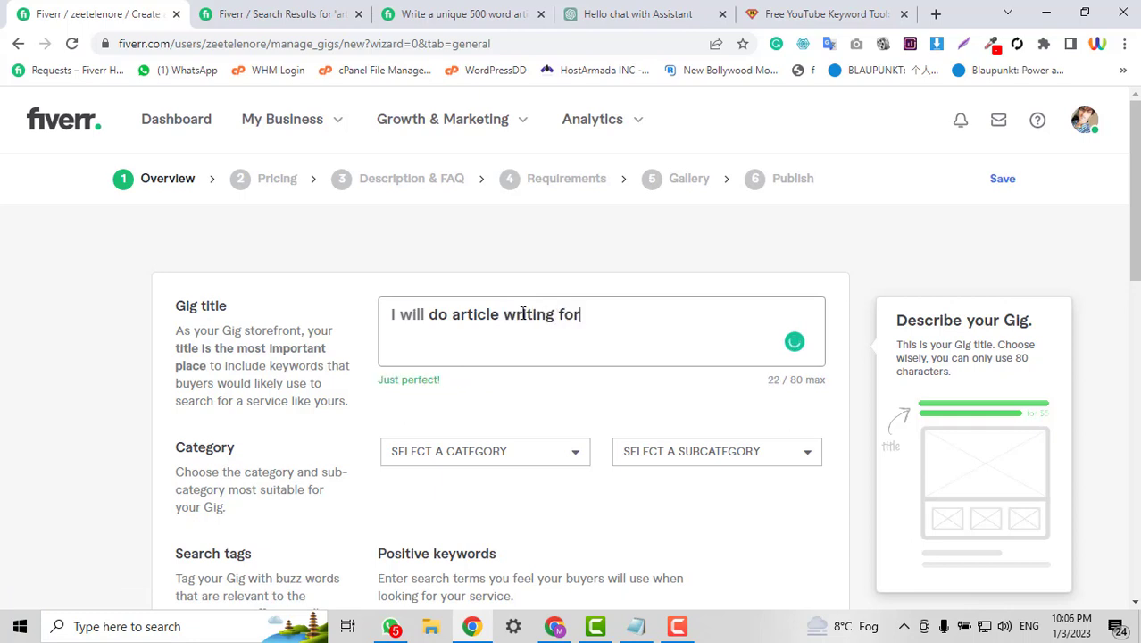
type(" your blg")
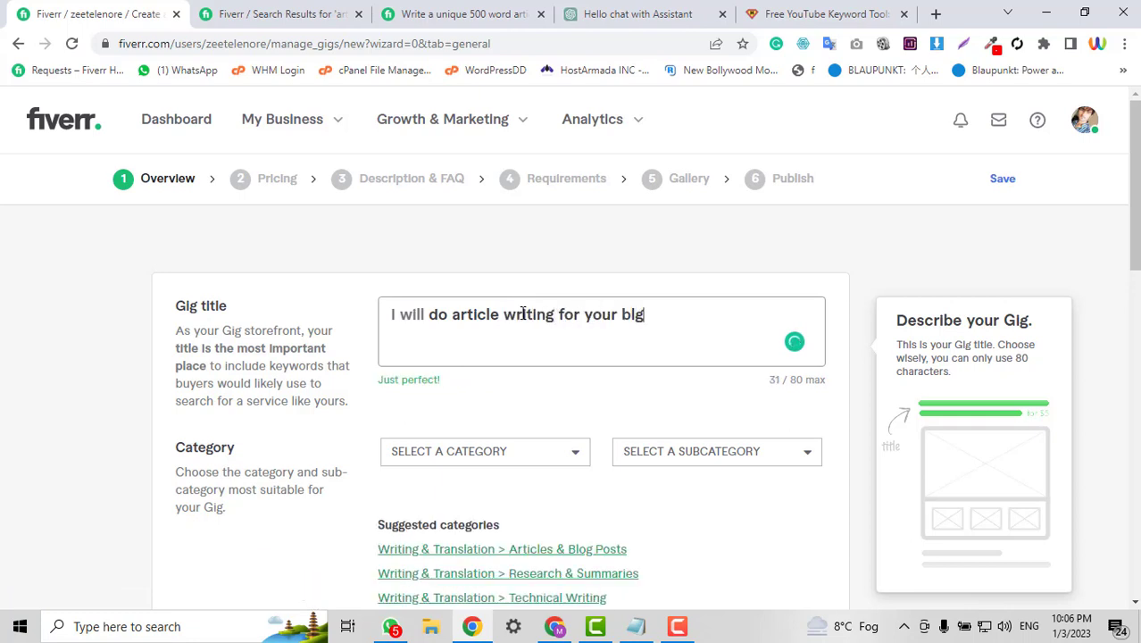
key("BackSpace")
type("og via ")
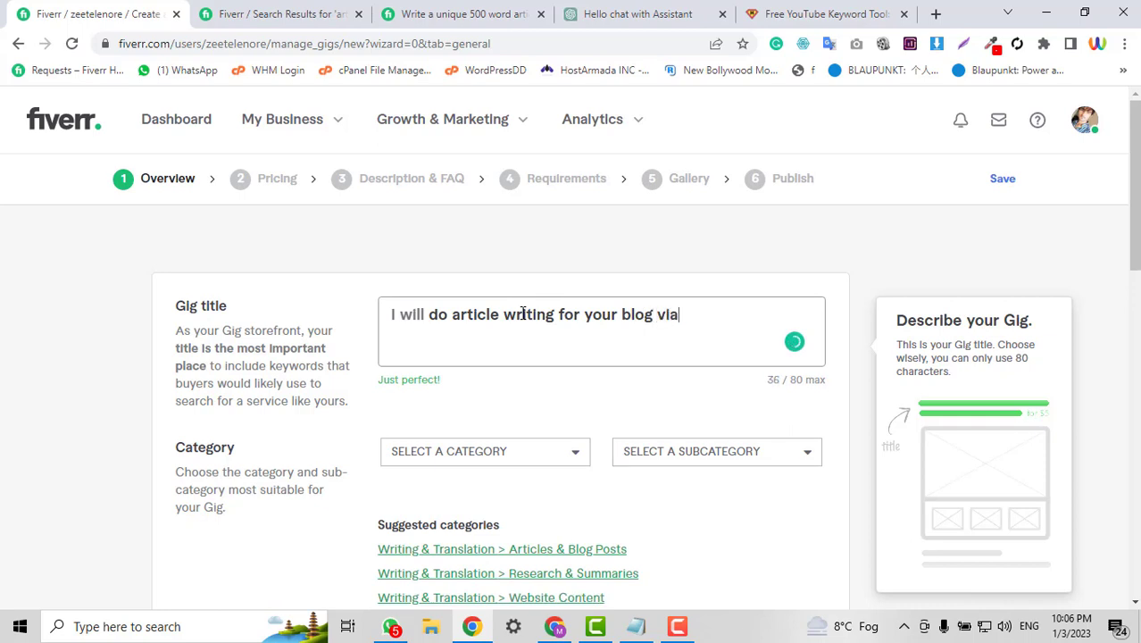
type("chat")
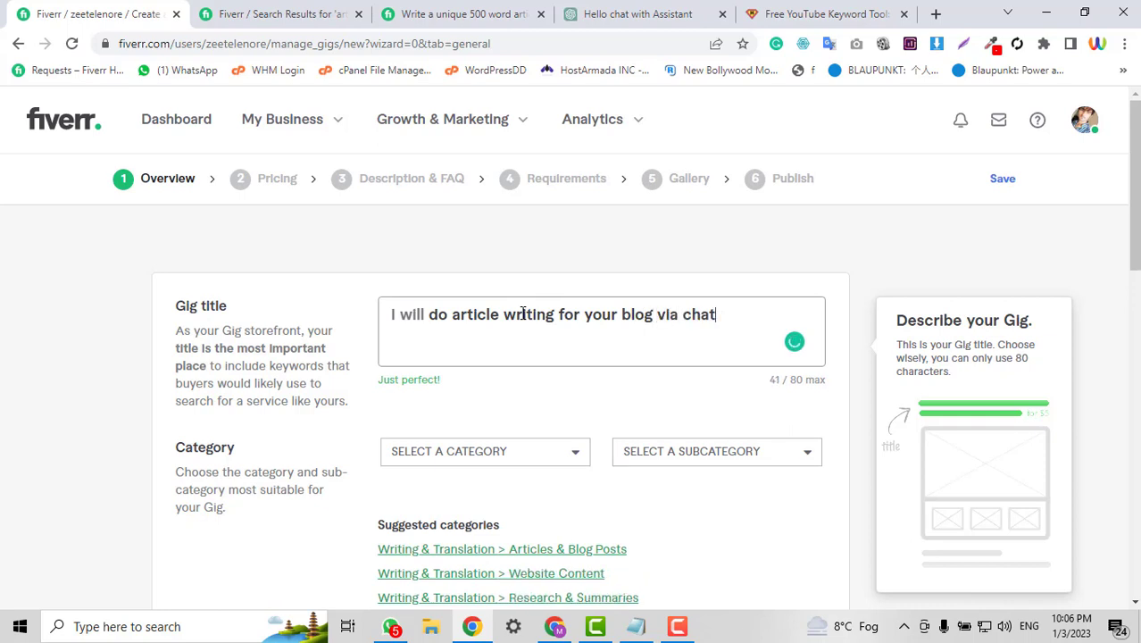
Check the ChatGPT conversation for the tool's name and replace the title's last word with "openai".
key("BackSpace")
key("BackSpace")
key("BackSpace")
type("hat")
left_click(590, 11)
left_click(58, 9)
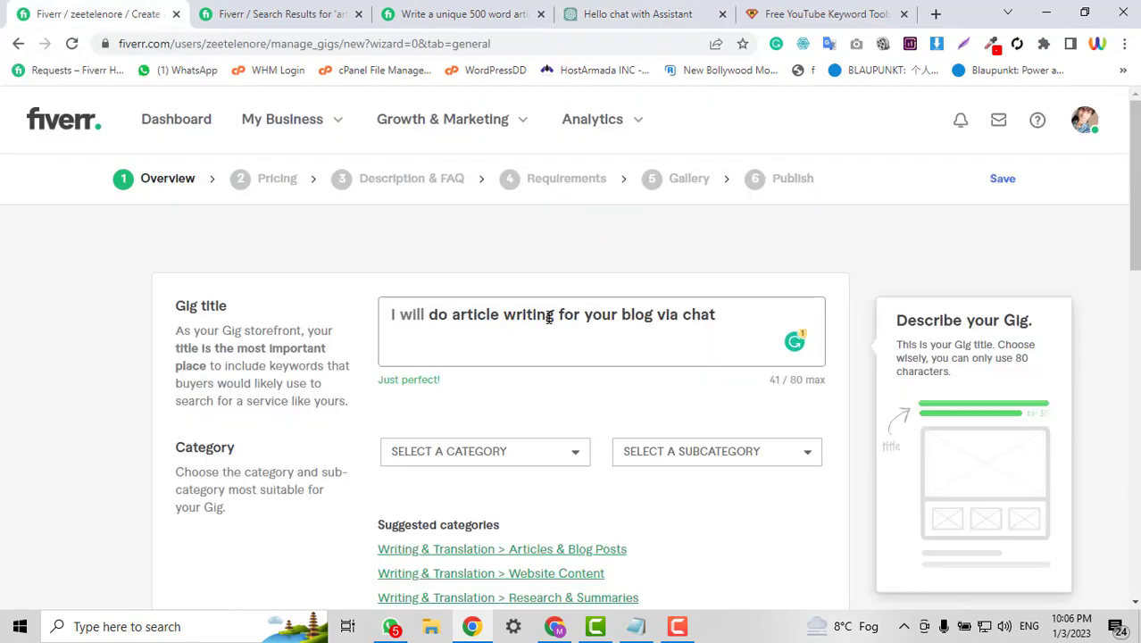
left_click_drag(682, 314, 795, 323)
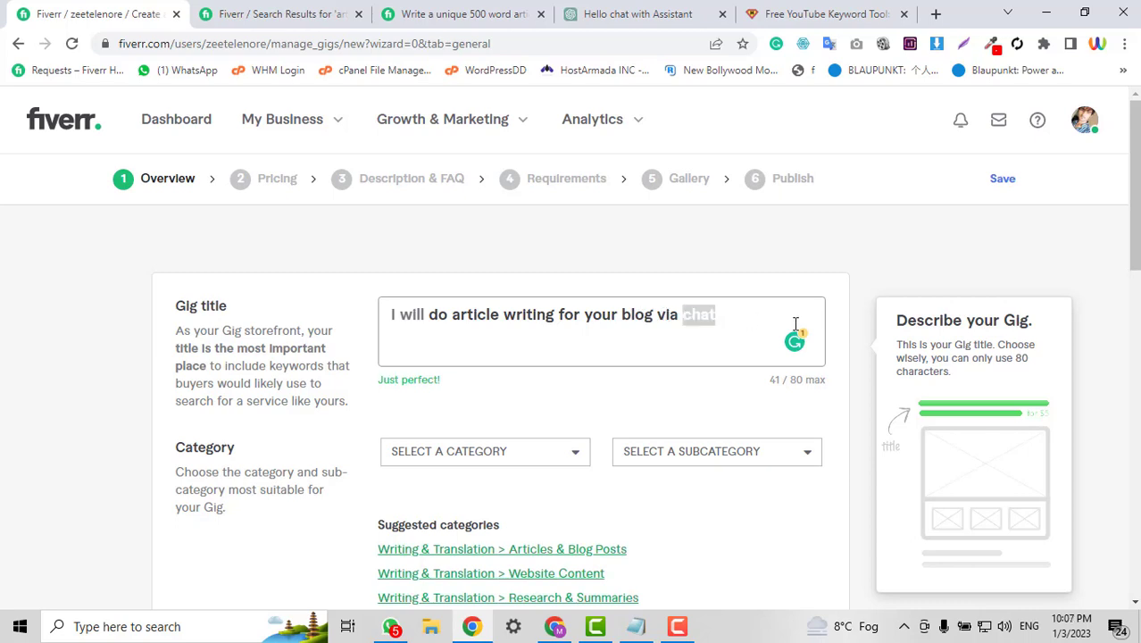
type("openai")
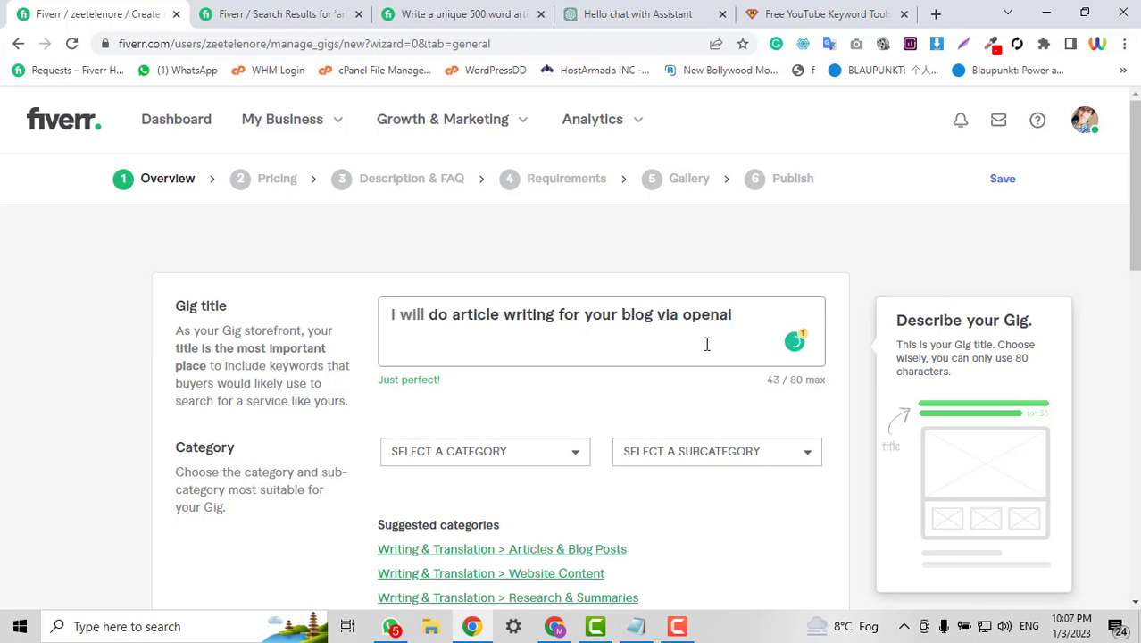
Apply the suggested category Writing & Translation > Articles & Blog Posts and select English as the gig's language.
scroll(706, 344, "down", 2)
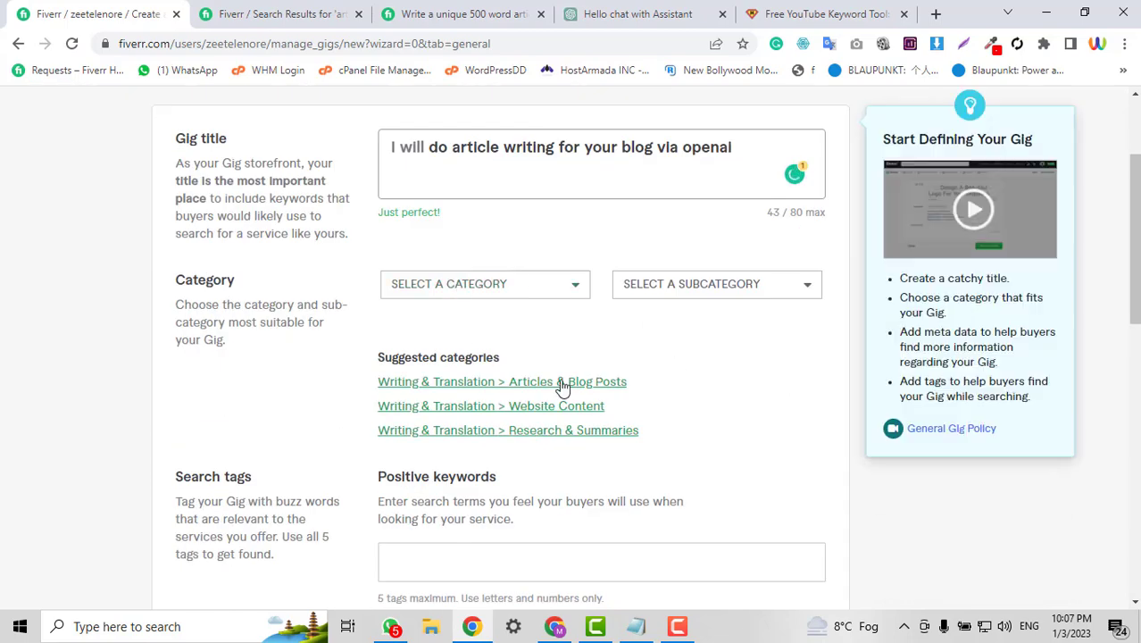
left_click(527, 384)
scroll(775, 358, "down", 2)
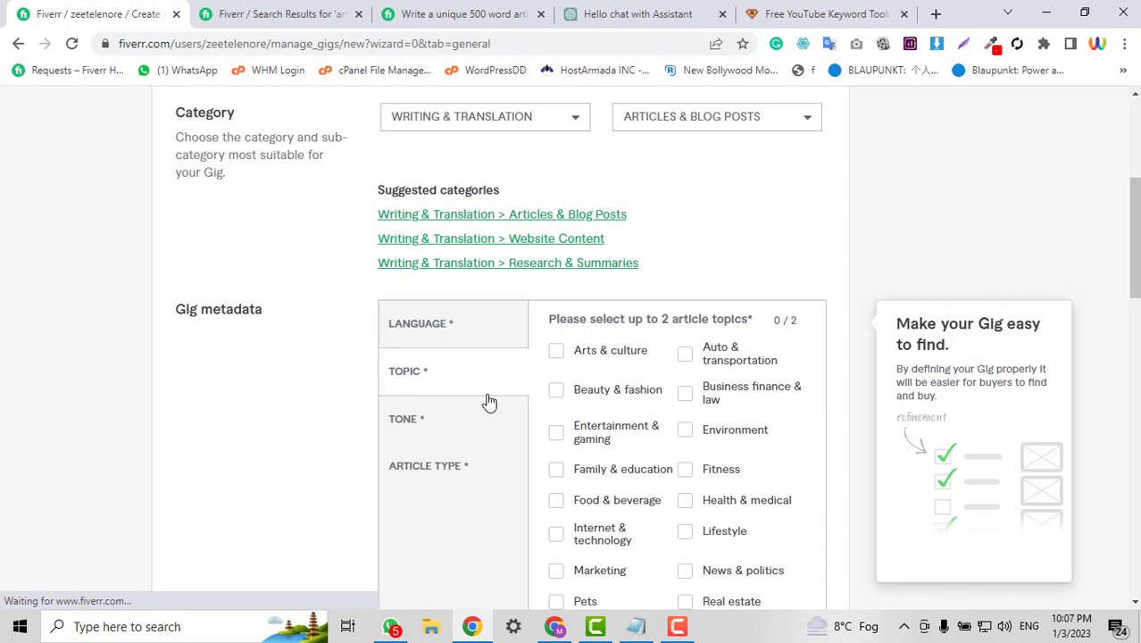
left_click(468, 342)
scroll(721, 301, "down", 3)
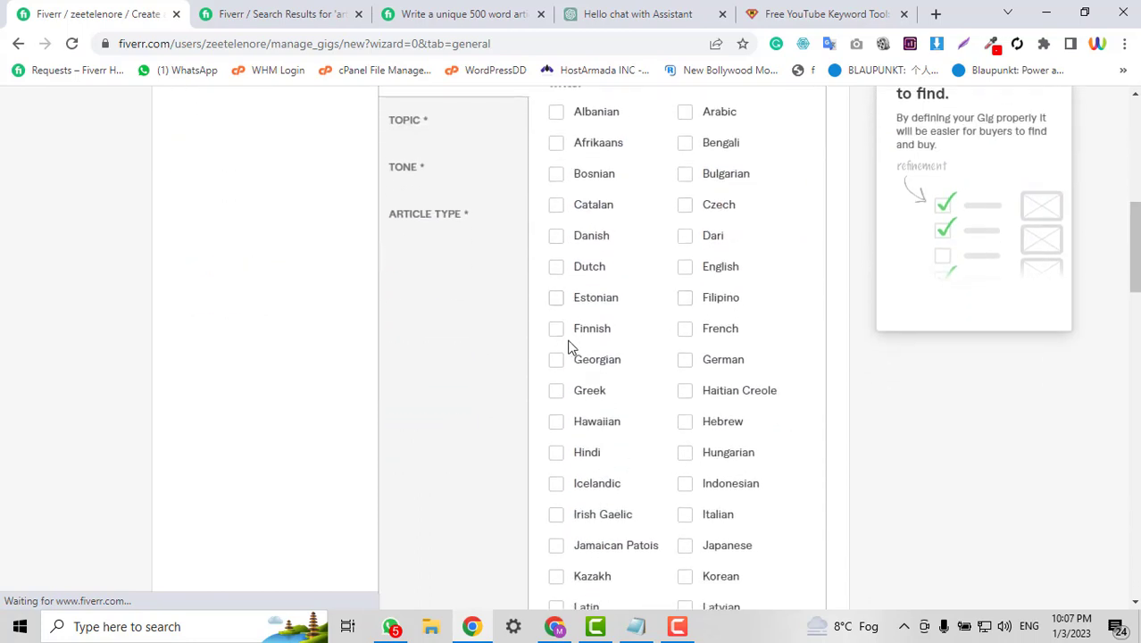
left_click(685, 267)
scroll(552, 404, "up", 2)
Choose Arts & culture and Marketing as the two article topics in the gig metadata.
left_click(420, 220)
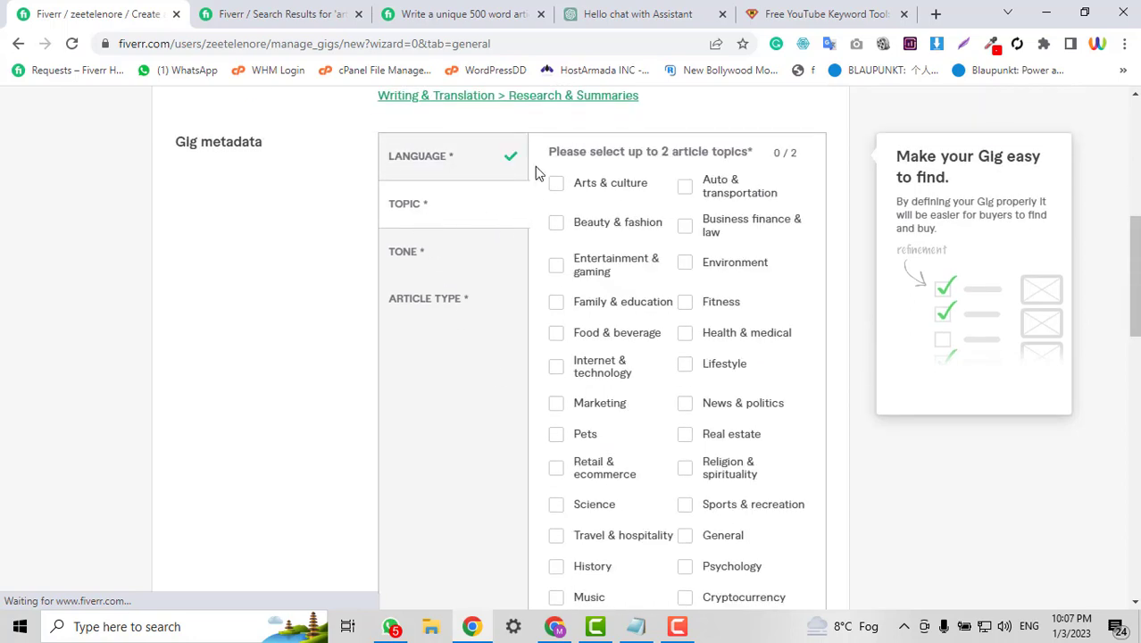
left_click(557, 184)
left_click(685, 190)
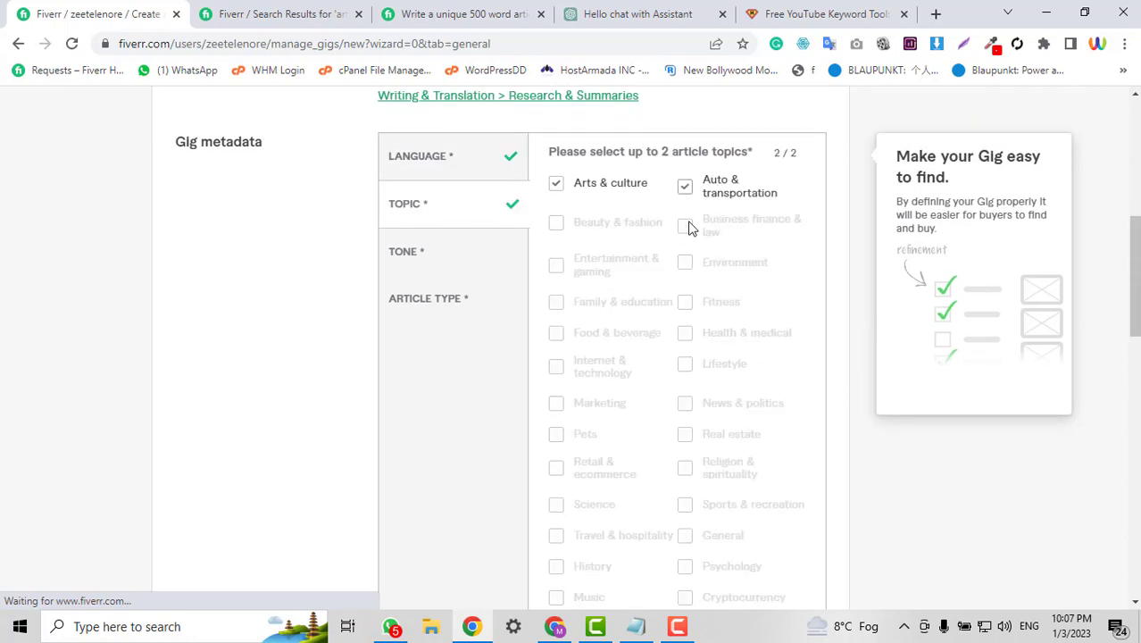
left_click(684, 187)
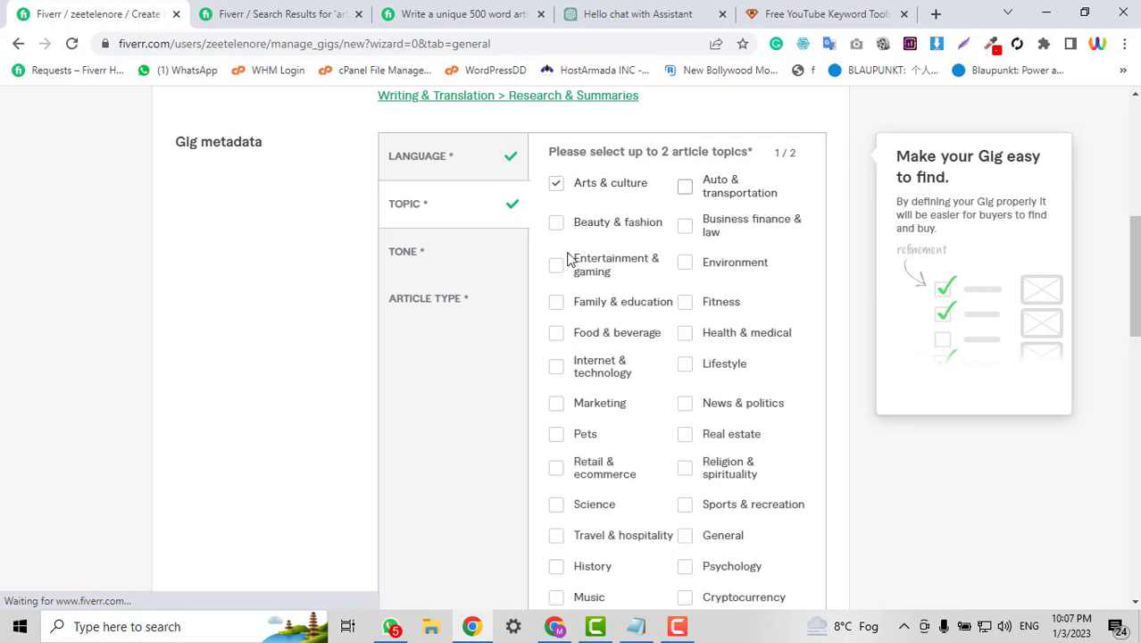
scroll(558, 294, "down", 1)
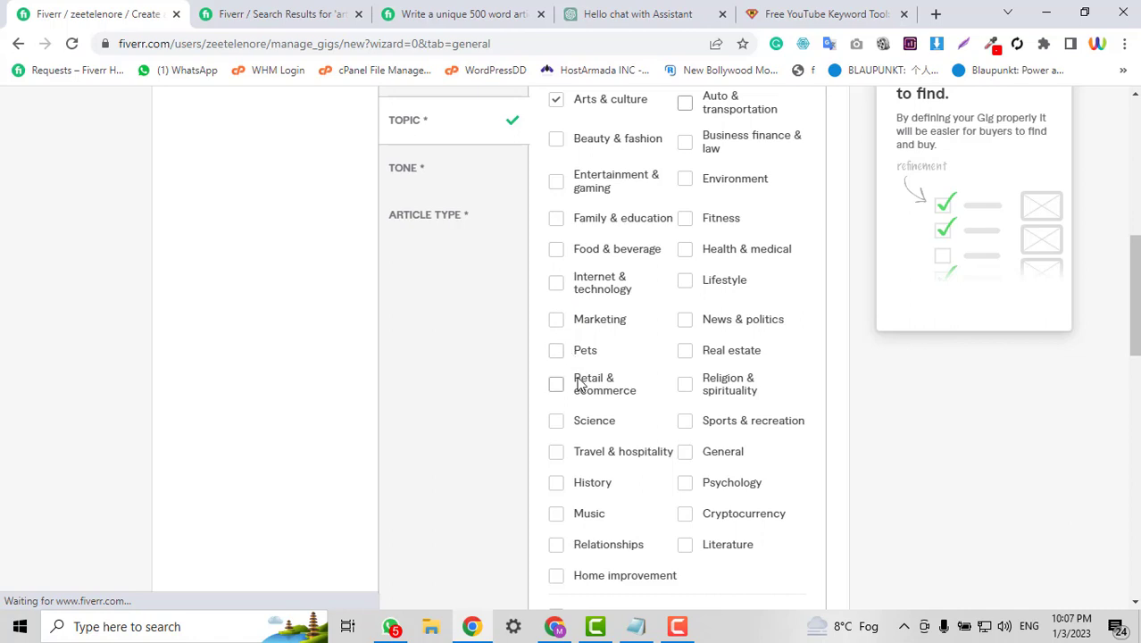
left_click(555, 321)
Select Conversational and Professional/Formal as the article's tones of voice.
scroll(598, 291, "up", 2)
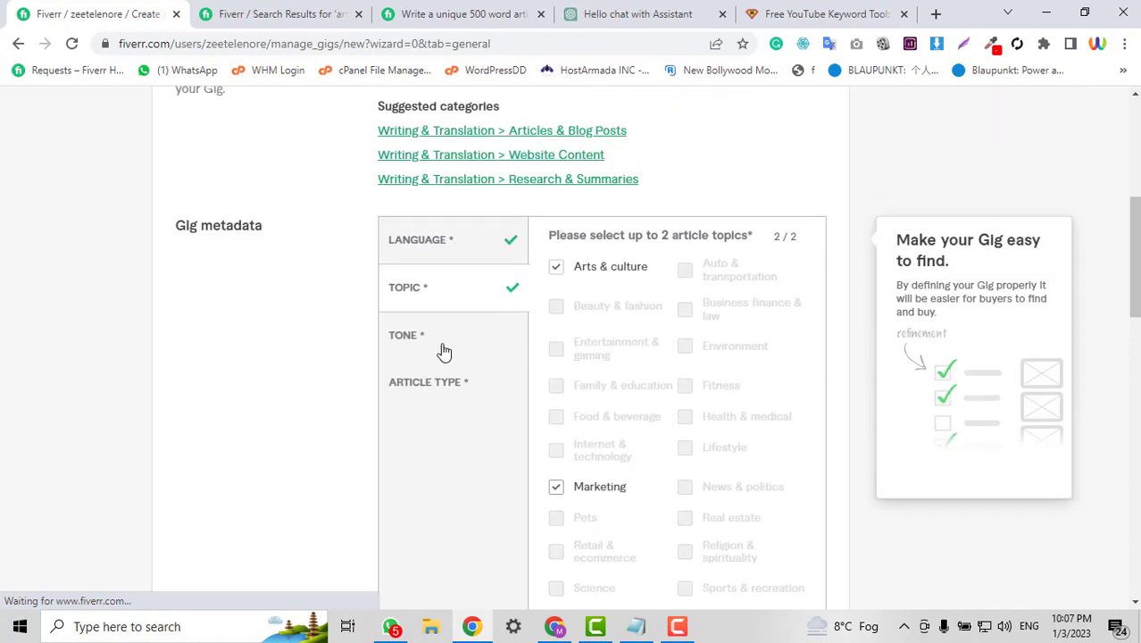
left_click(407, 335)
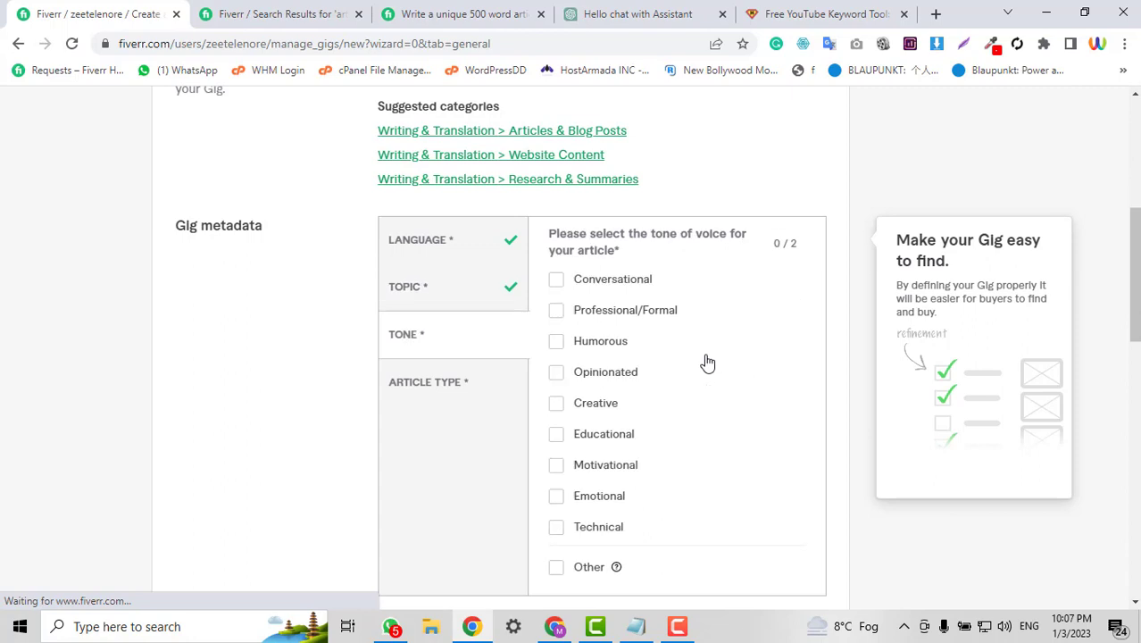
left_click(556, 280)
left_click(556, 309)
Select News story, Promotional and Research article as the article types.
scroll(571, 326, "down", 1)
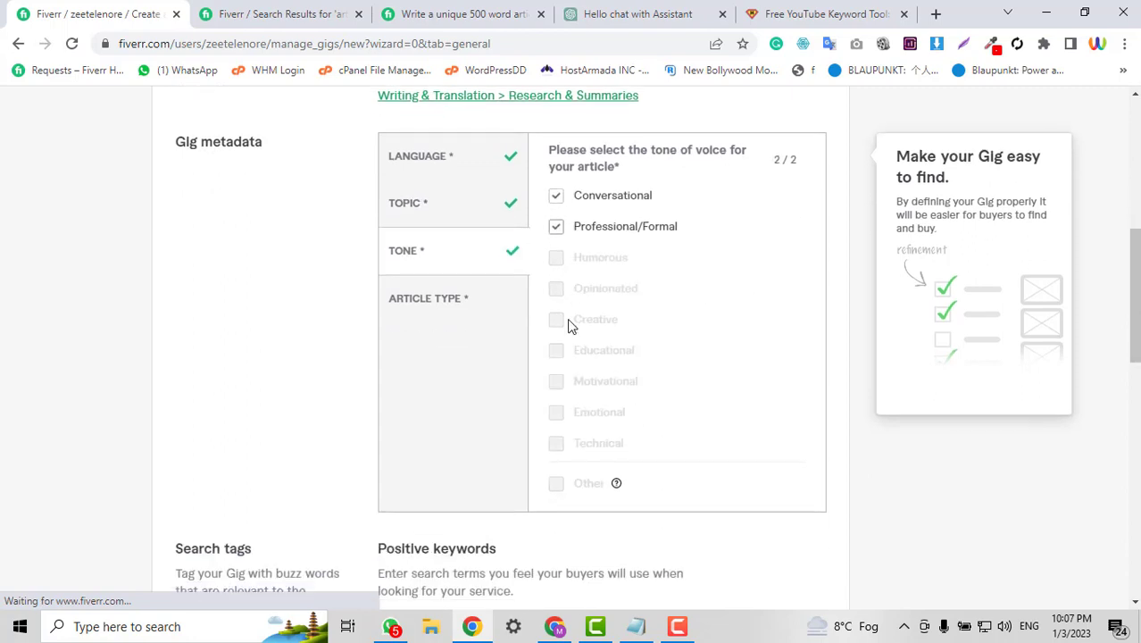
left_click(463, 319)
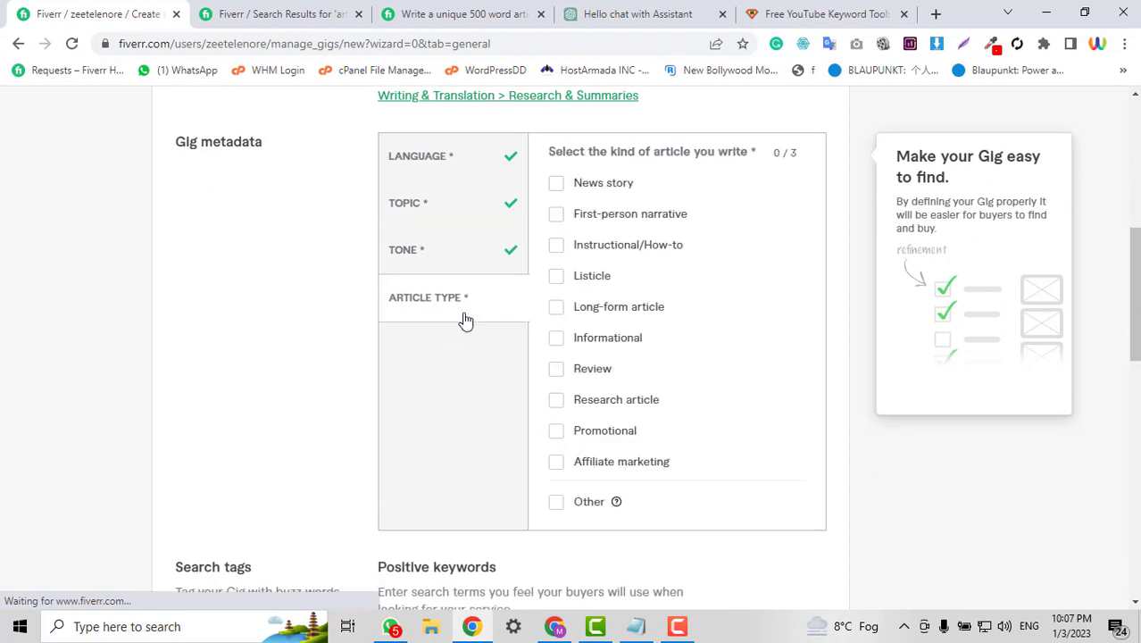
left_click(557, 186)
left_click(556, 432)
left_click(556, 401)
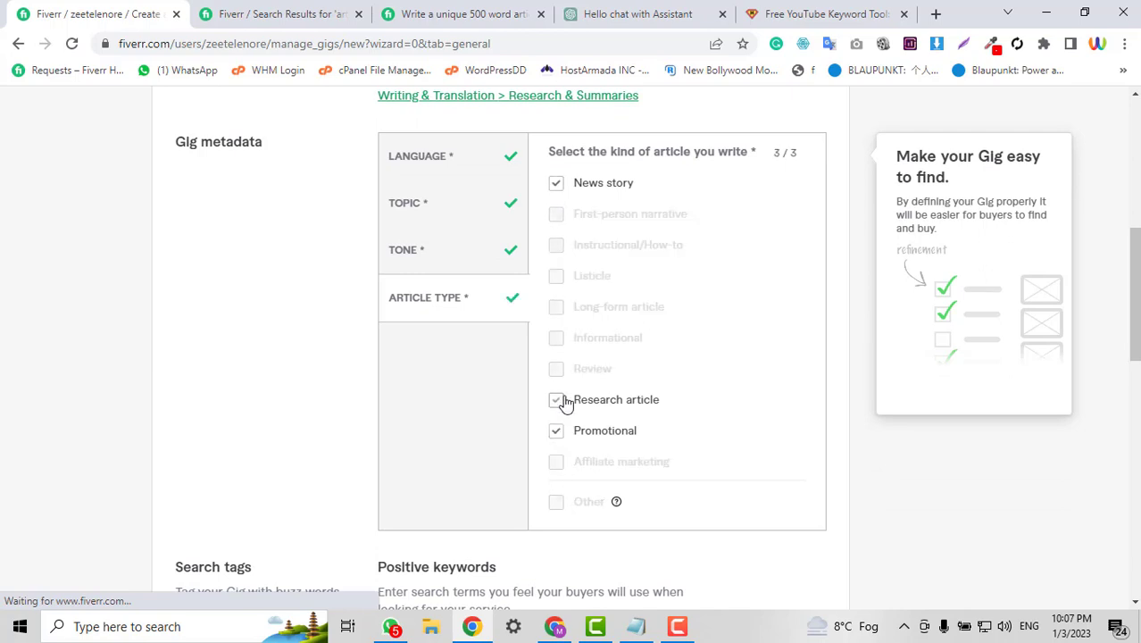
Add "openai" and "article rewriter" as positive keyword search tags.
scroll(639, 297, "down", 3)
left_click(464, 385)
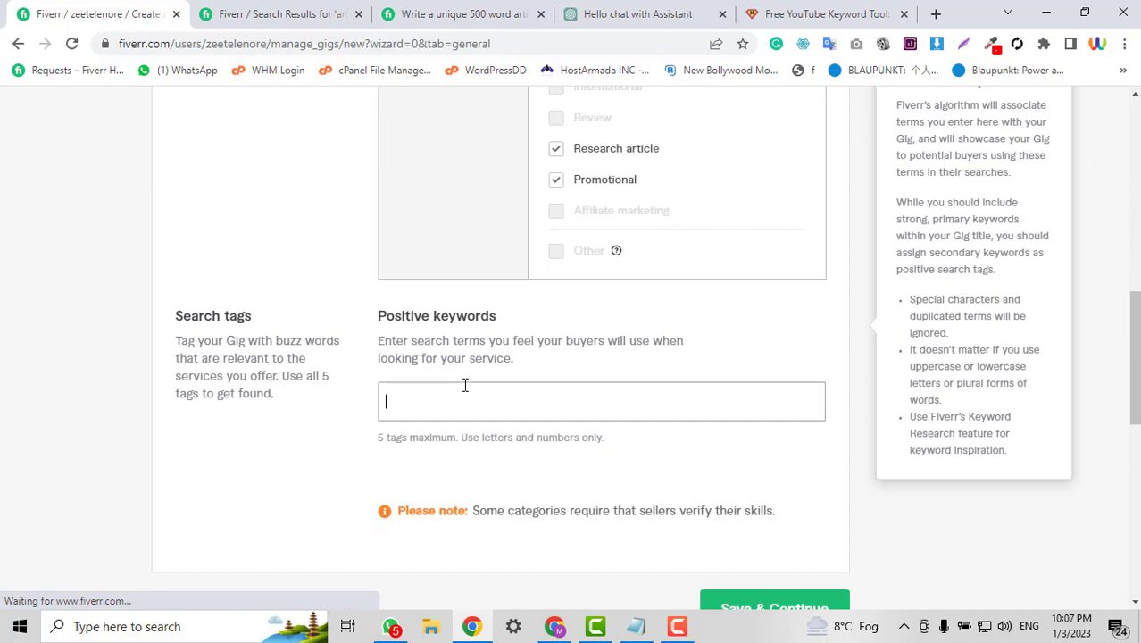
type("op")
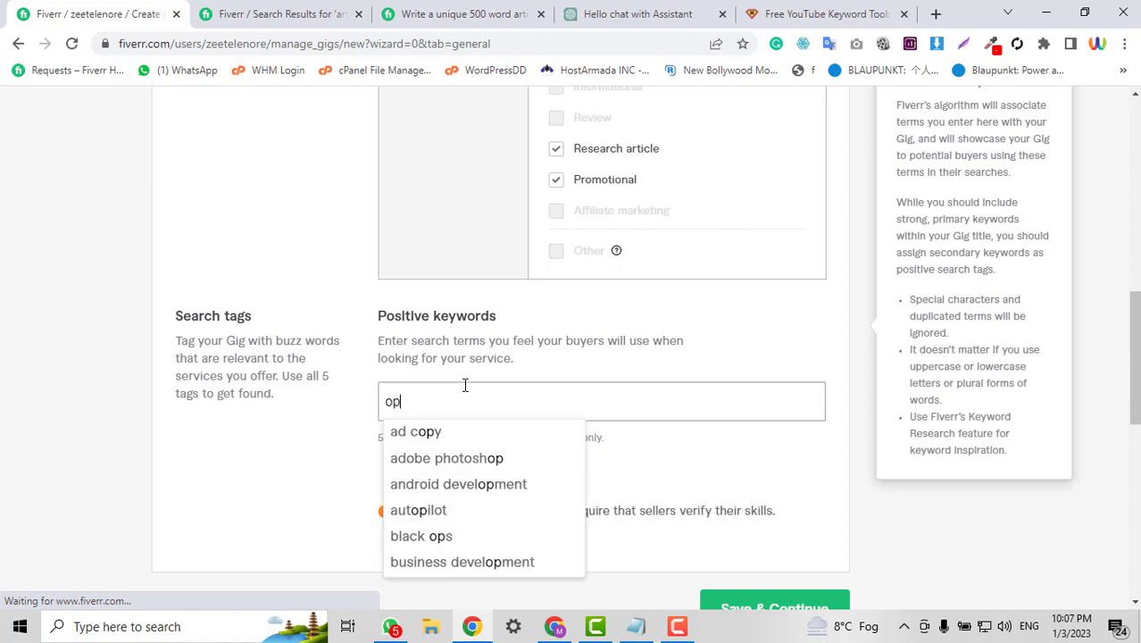
type("enai")
key("Return")
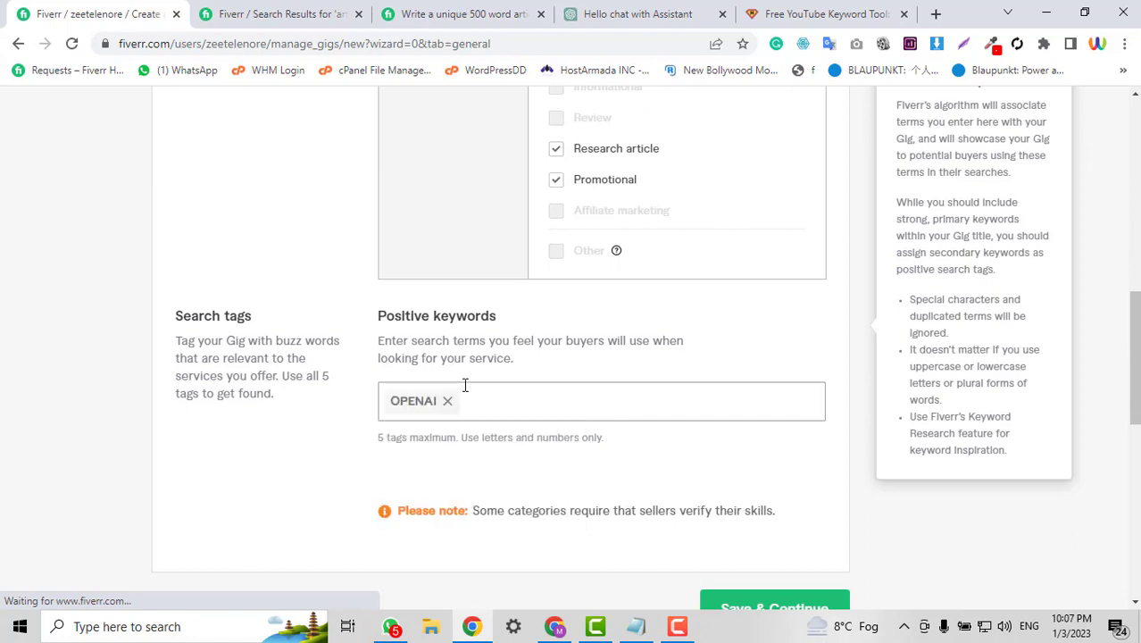
type("arti")
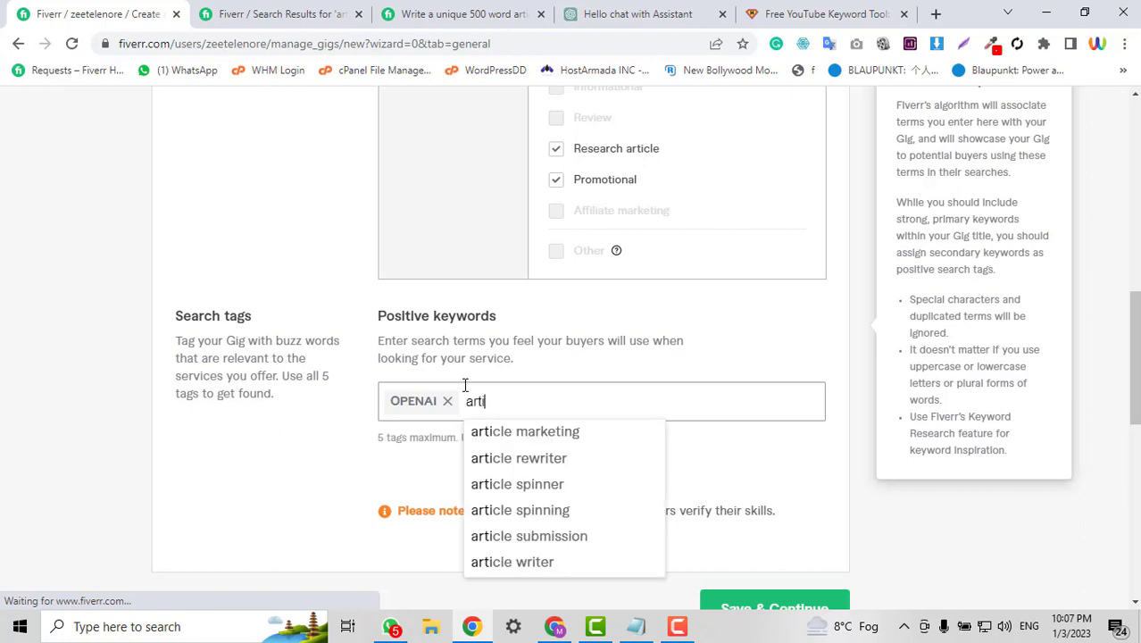
type("cl")
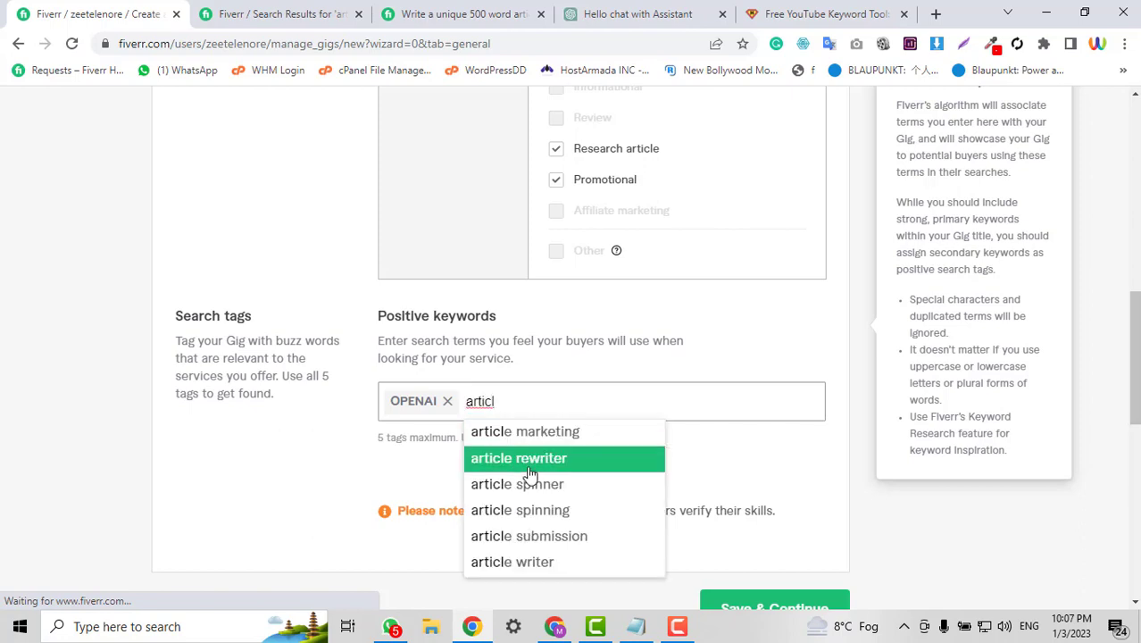
left_click(525, 457)
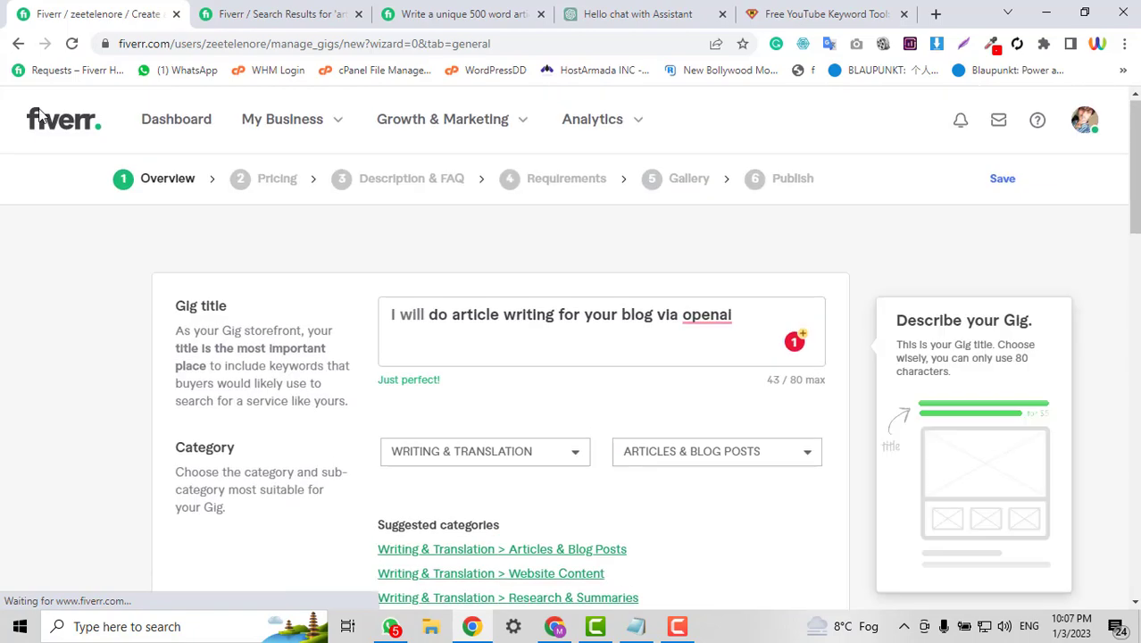
Review the filled-in overview form and add "article writing" as another search tag.
scroll(782, 259, "down", 3)
scroll(781, 254, "down", 5)
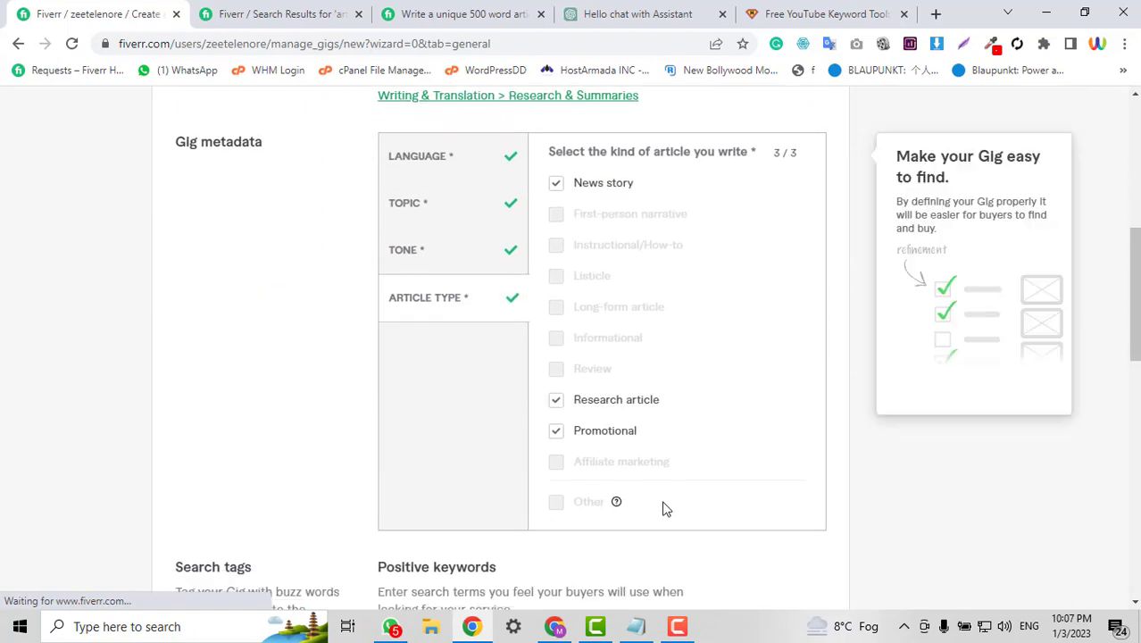
left_click(654, 406)
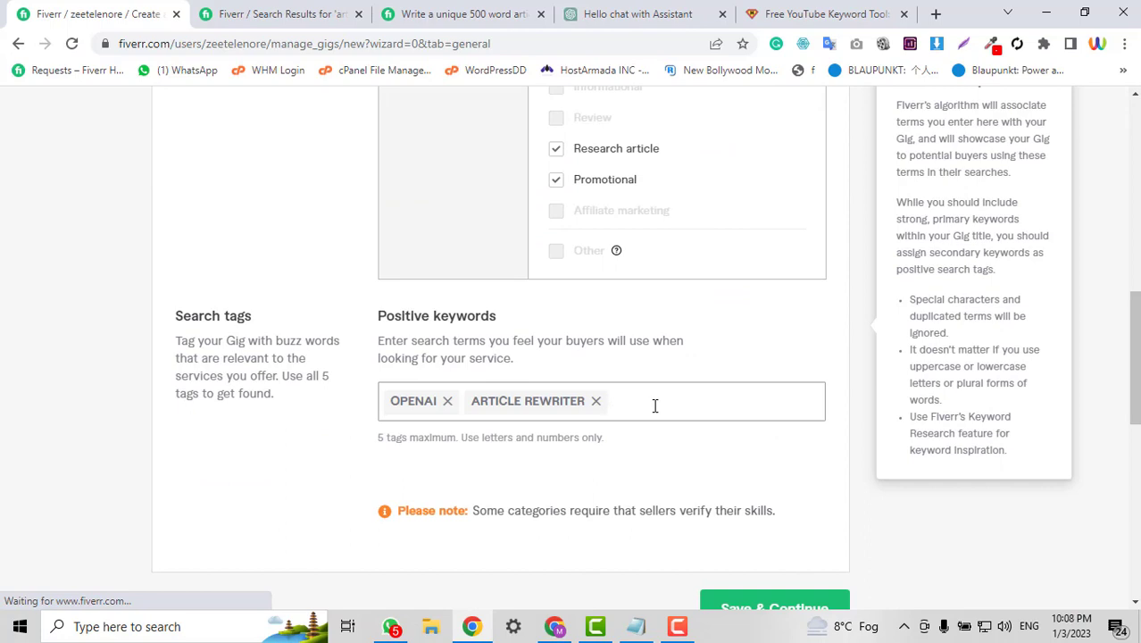
type("art")
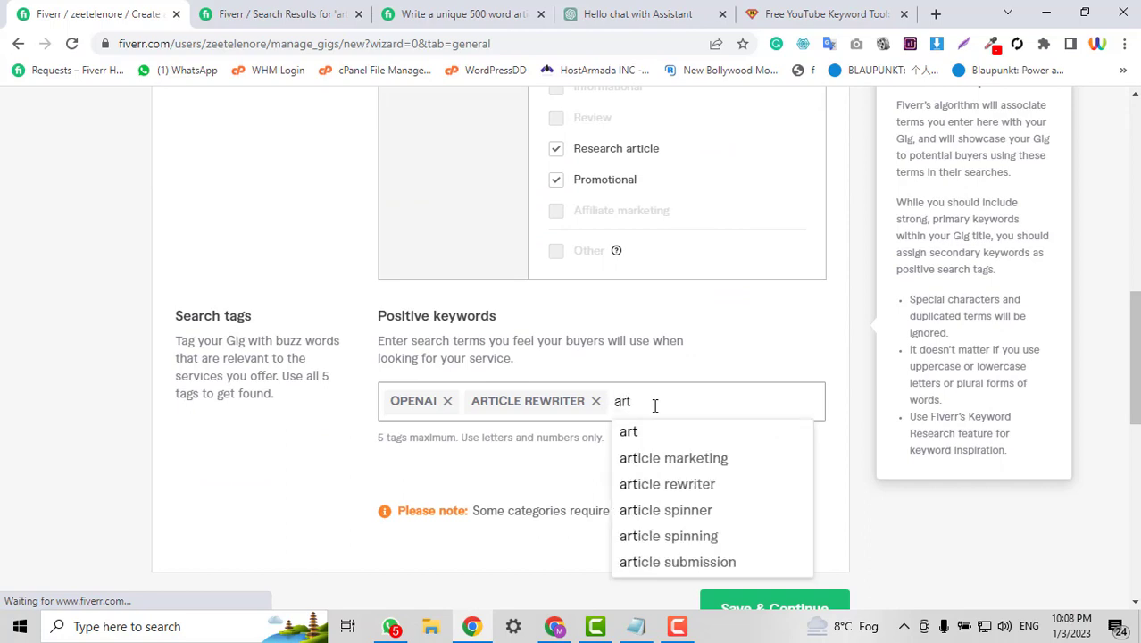
type("ilc")
key("BackSpace")
key("BackSpace")
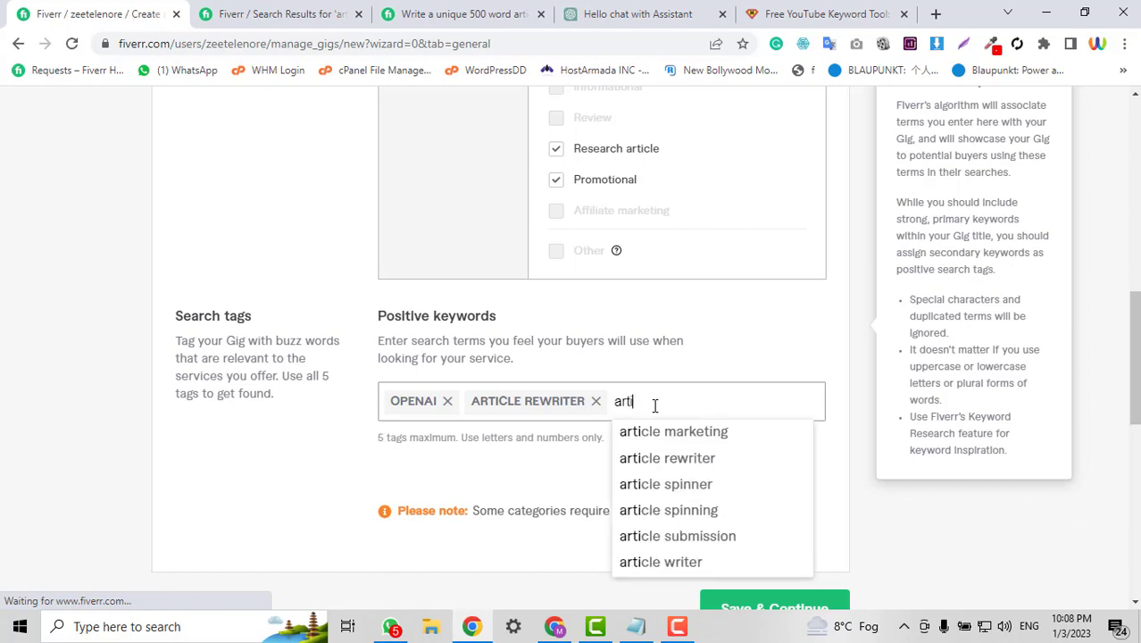
type("cle wri")
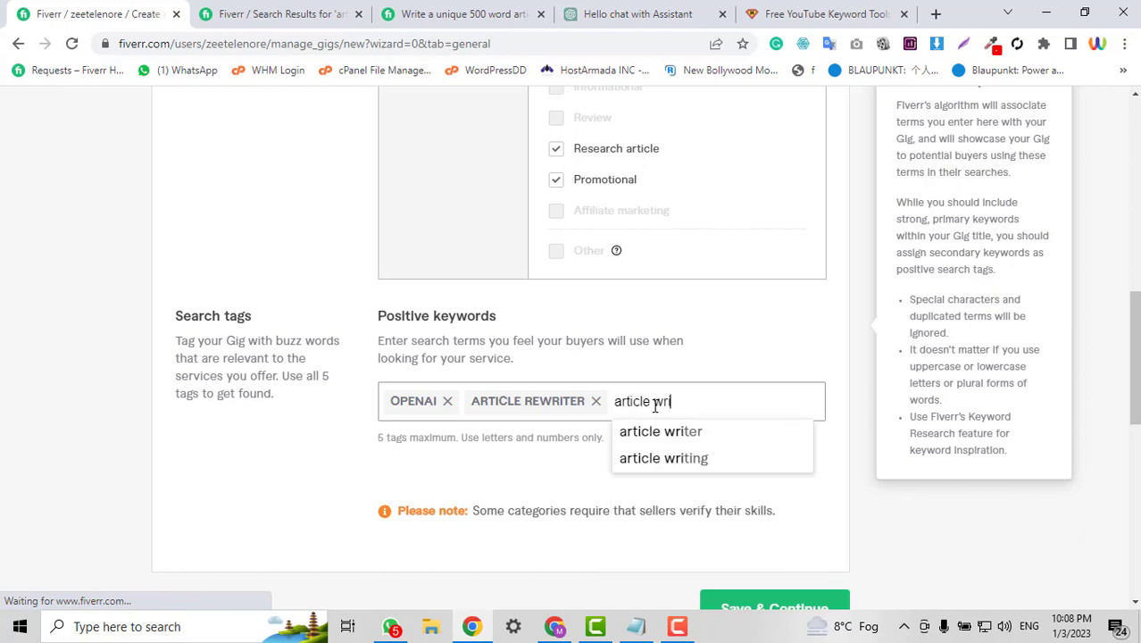
type("ting")
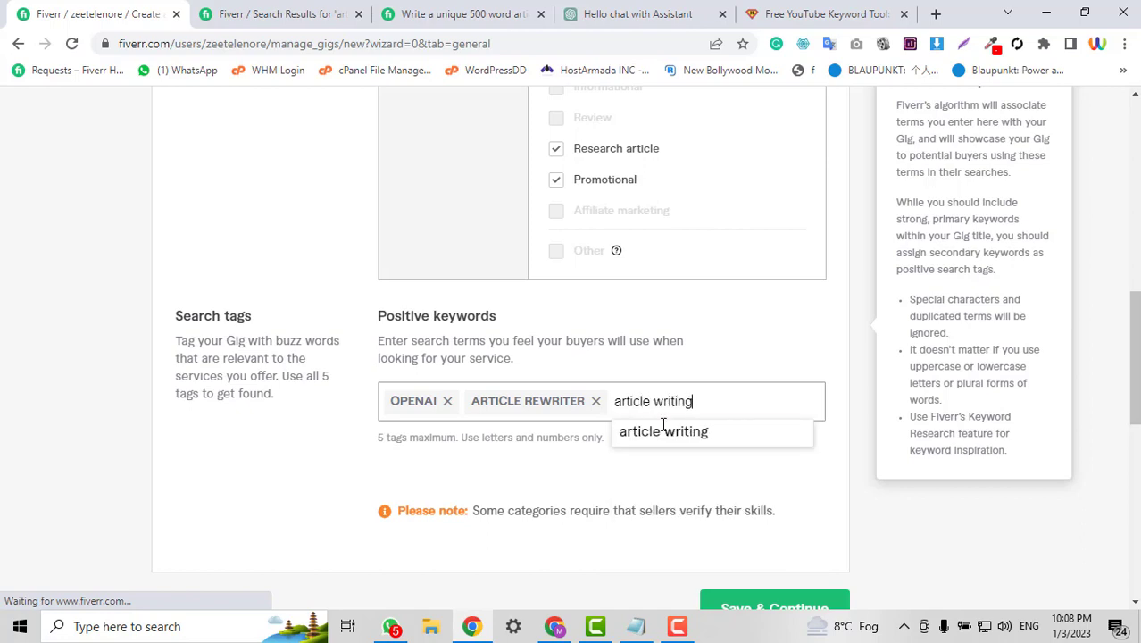
left_click(663, 429)
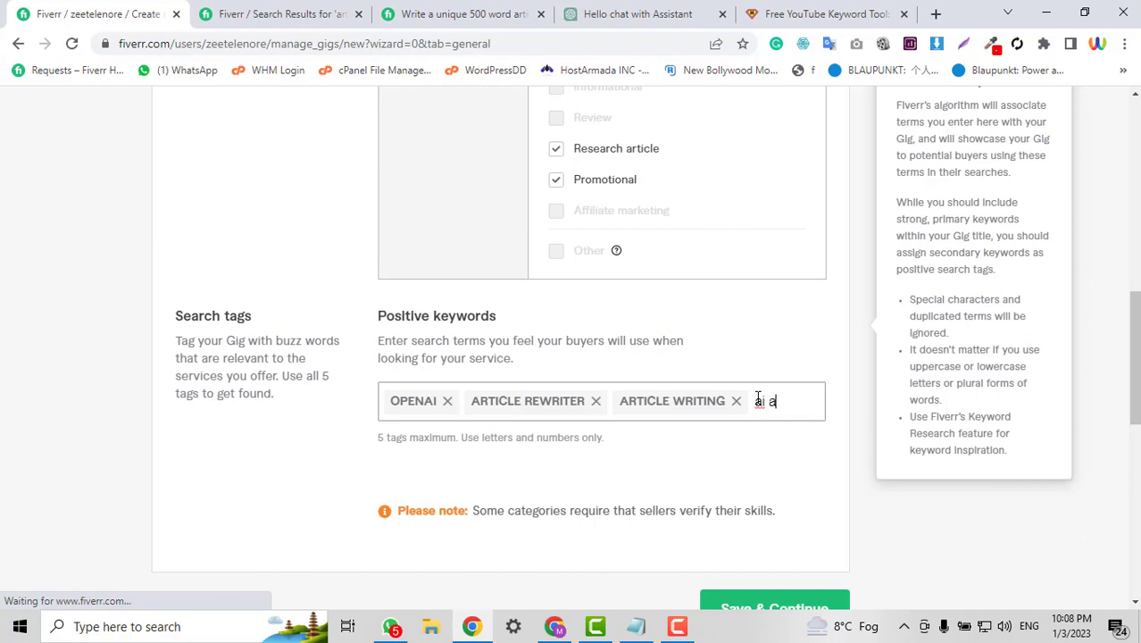
Add "ai writing" as another positive keyword tag, and save the overview to continue to pricing.
type("ai writing")
key("Return")
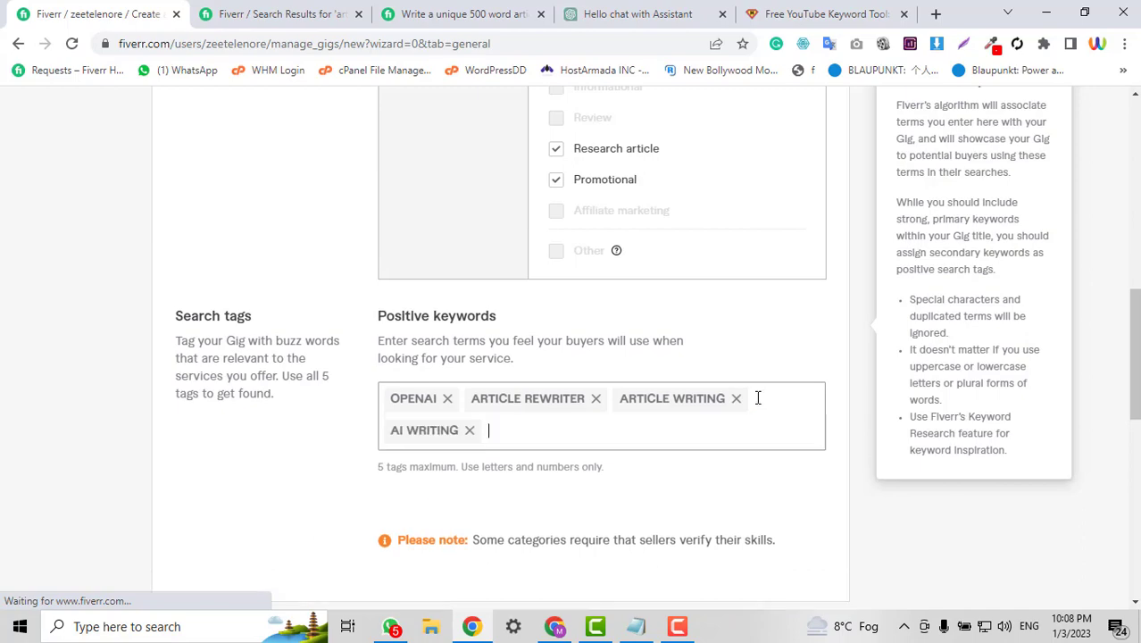
scroll(758, 398, "down", 4)
left_click(787, 312)
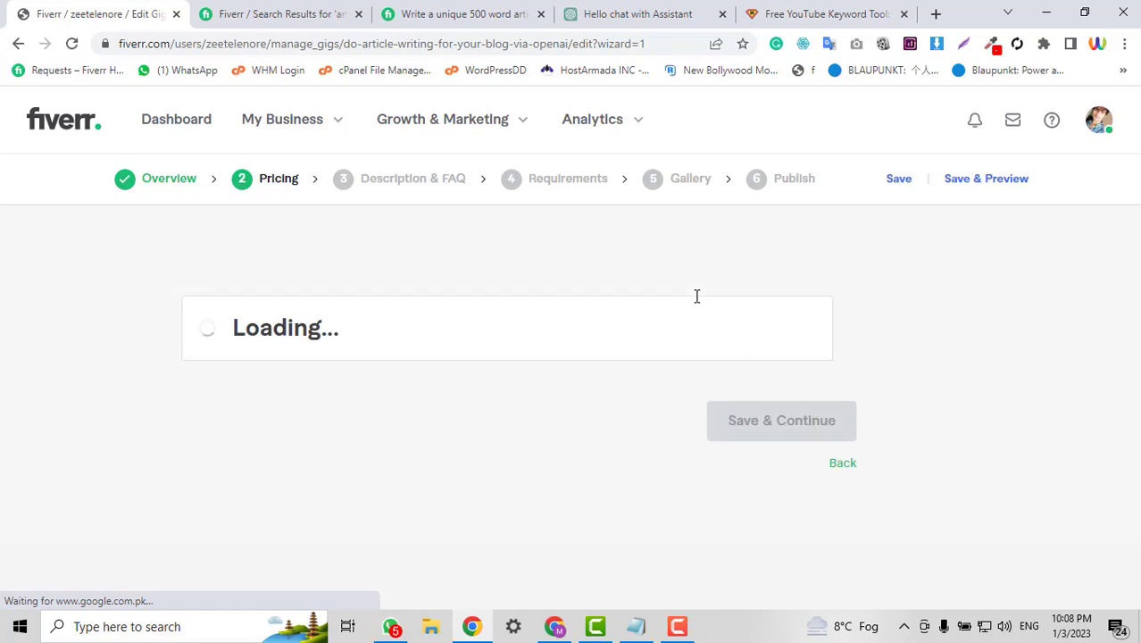
Turn off the Offer packages option so that only the Basic package is offered.
scroll(696, 299, "down", 2)
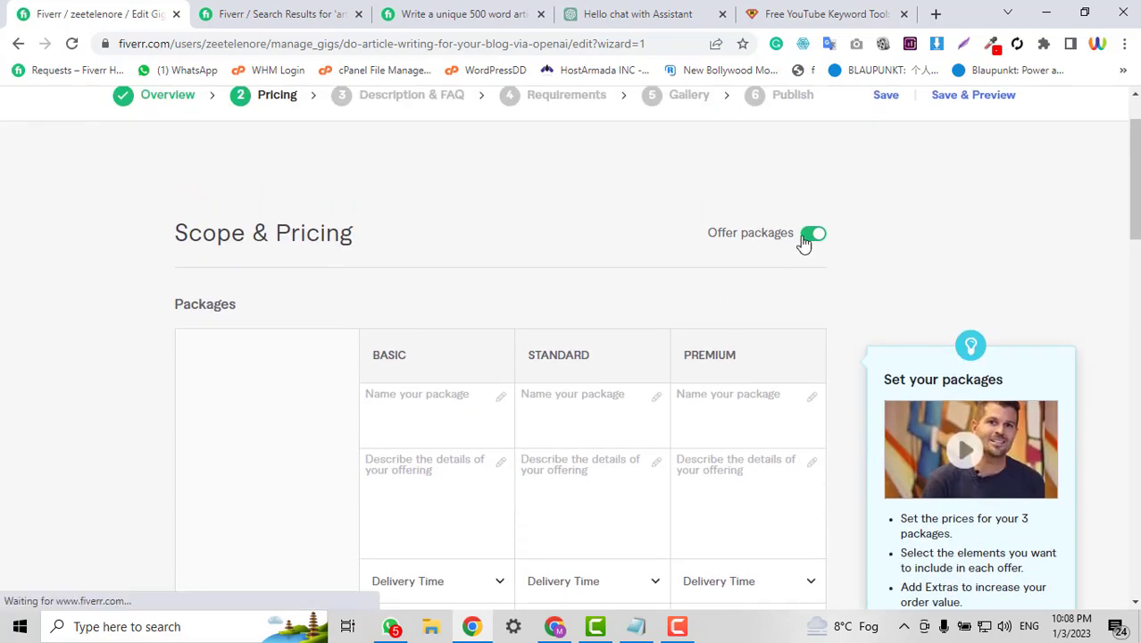
scroll(928, 216, "down", 1)
left_click(809, 148)
Name the Basic package "5 OpenAi Articles for you".
scroll(809, 148, "down", 3)
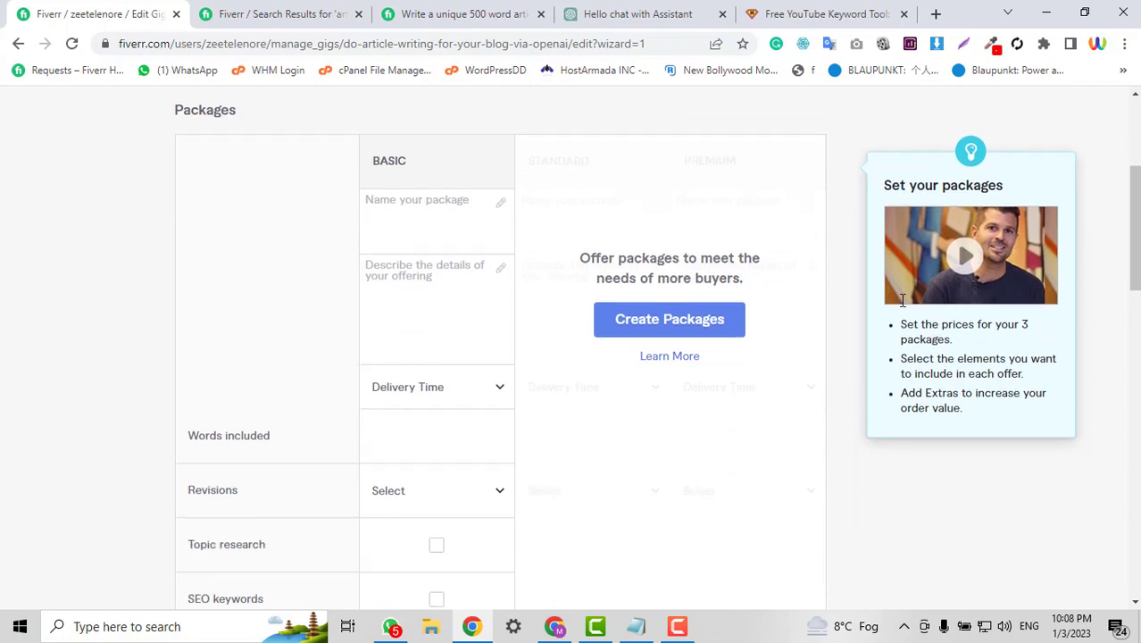
left_click(437, 153)
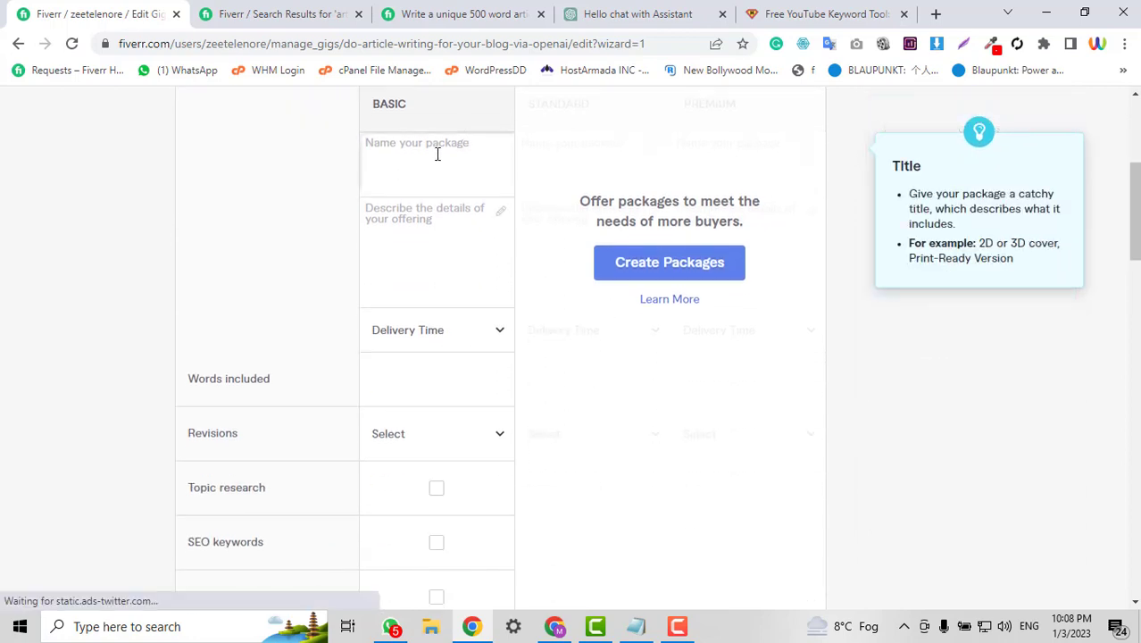
type("Ope")
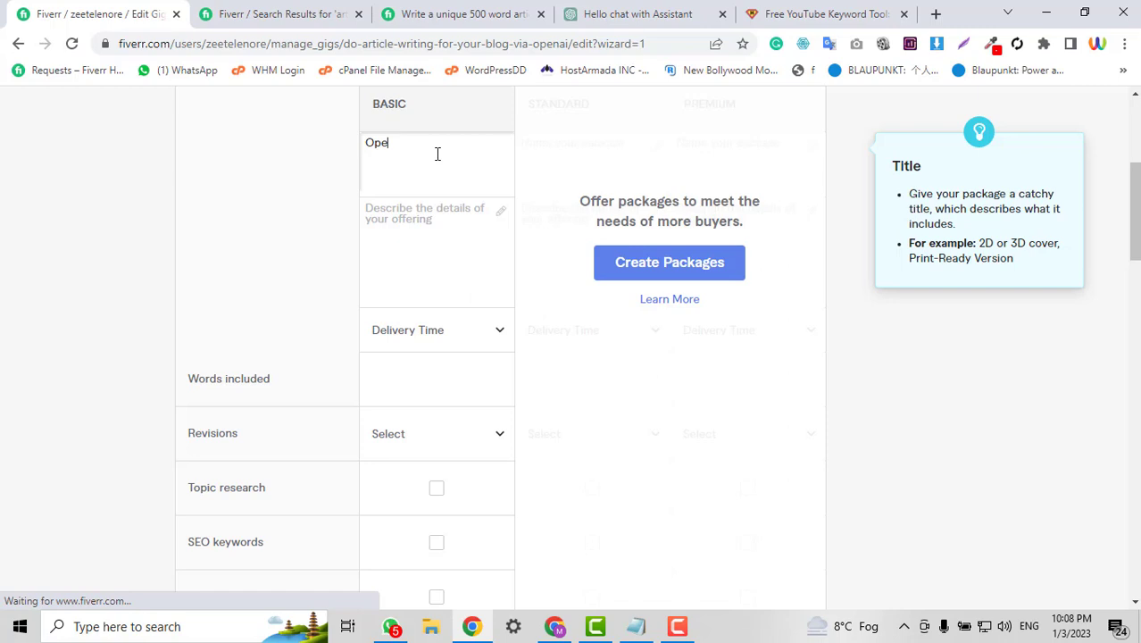
type("nAi")
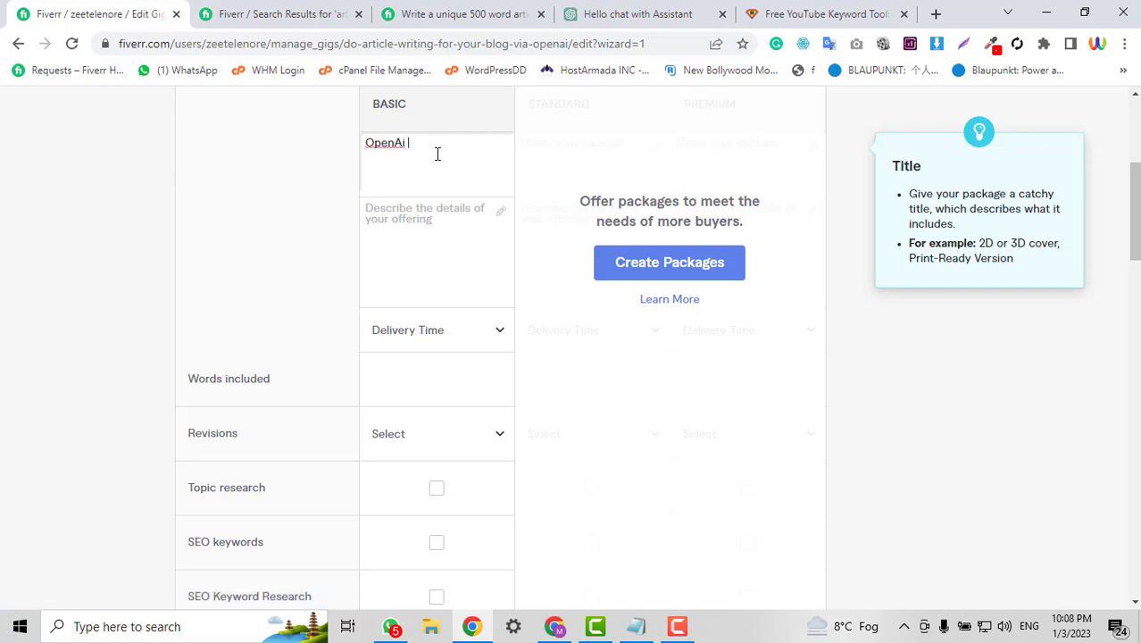
type(" Articles for you")
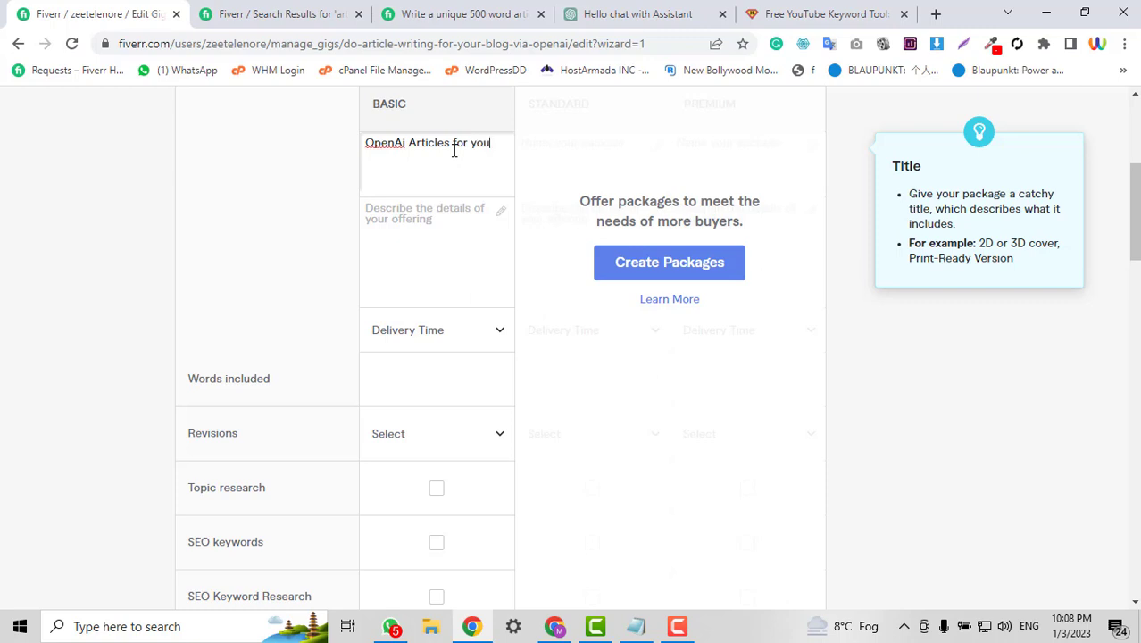
left_click(369, 147)
type("5")
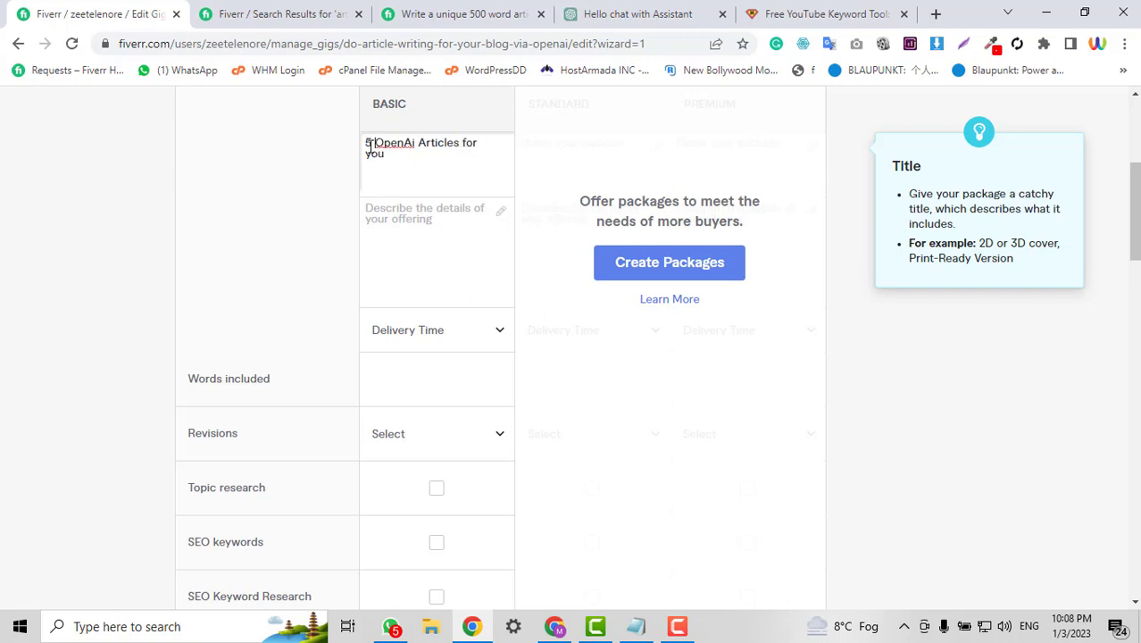
Describe the Basic package's offering as "I will write you 5 best ai articles for you".
scroll(410, 194, "up", 1)
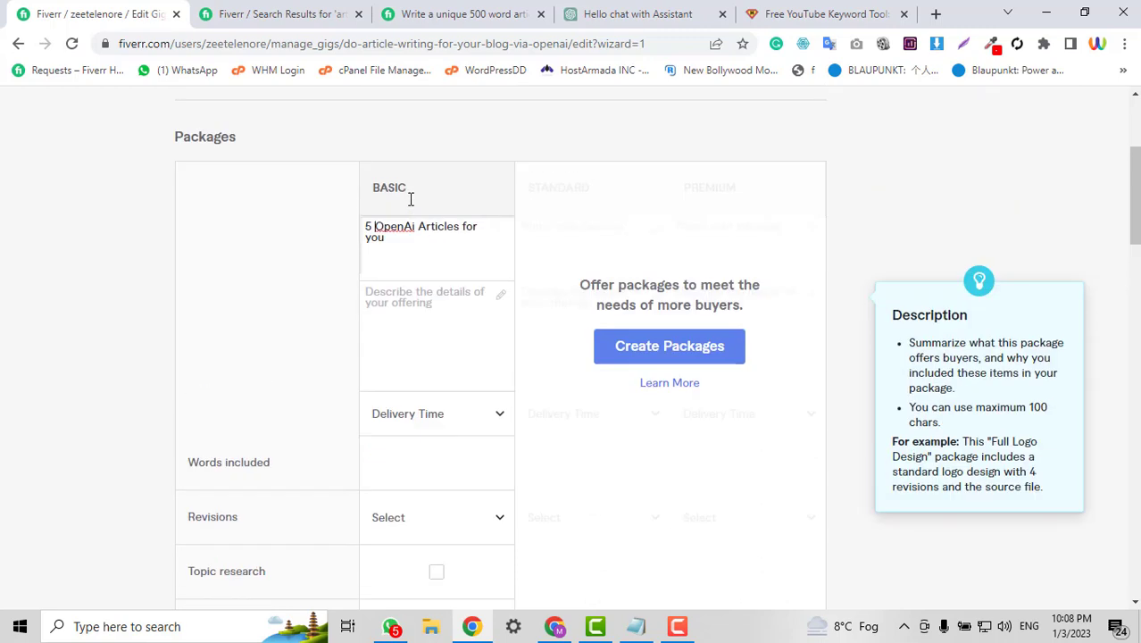
left_click(417, 304)
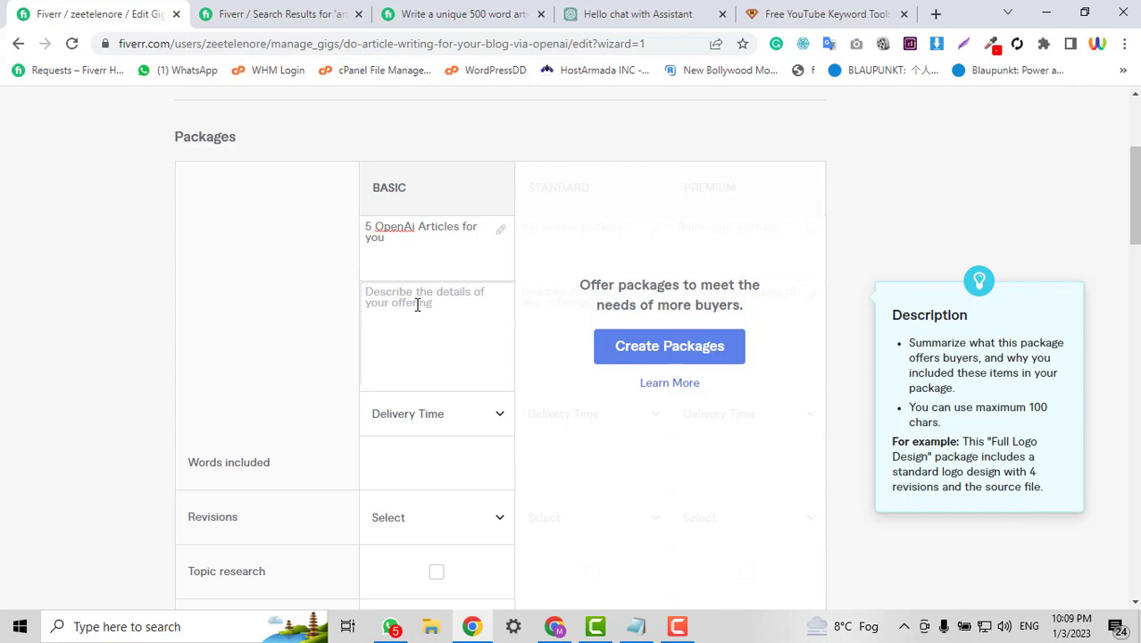
type("W")
key("BackSpace")
type("I")
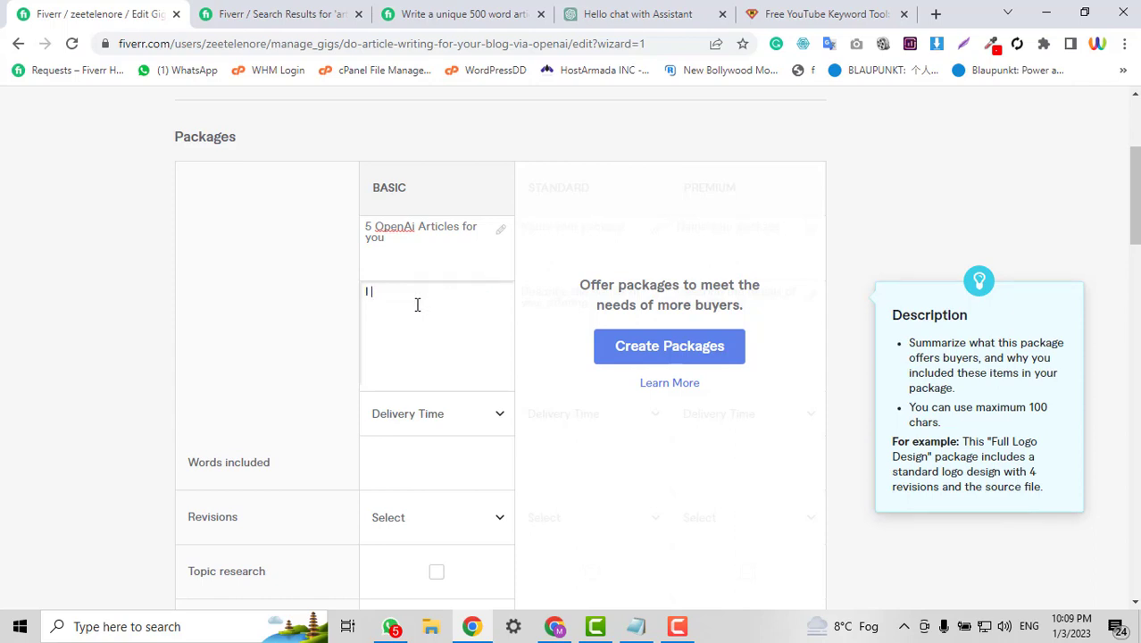
type(" will provie you 5 best ")
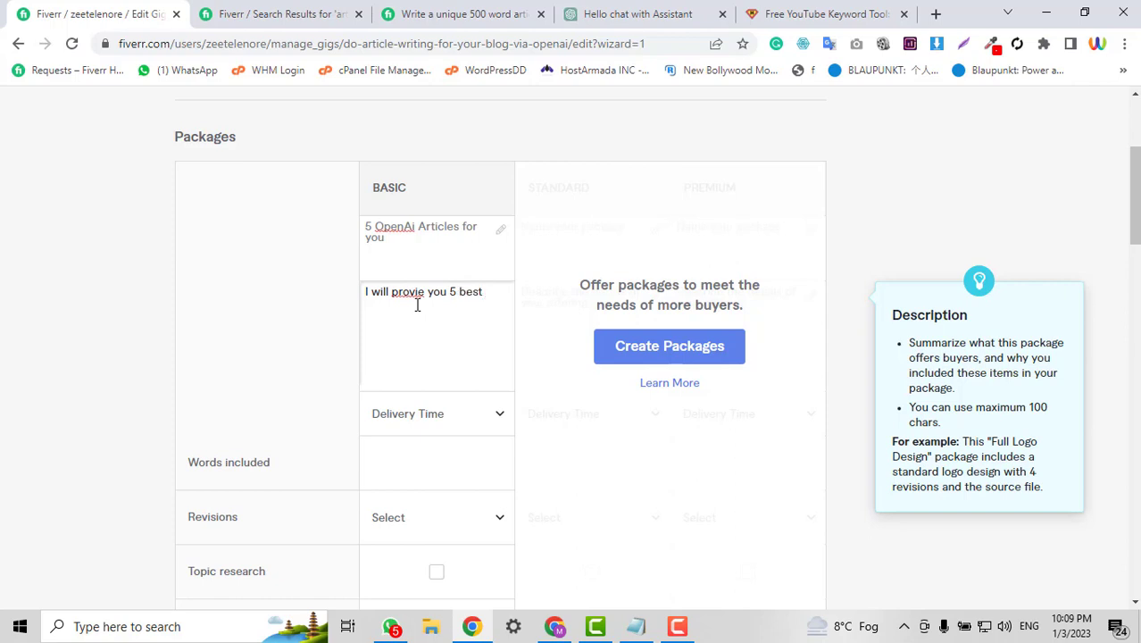
type("ai articles for you")
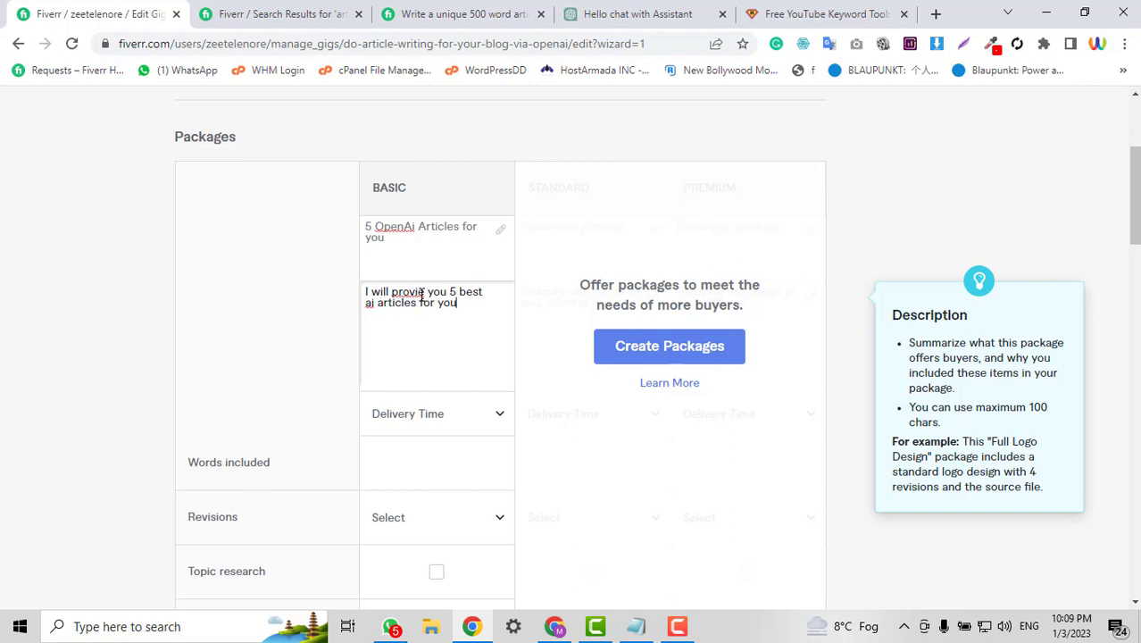
left_click_drag(425, 293, 393, 292)
type("w")
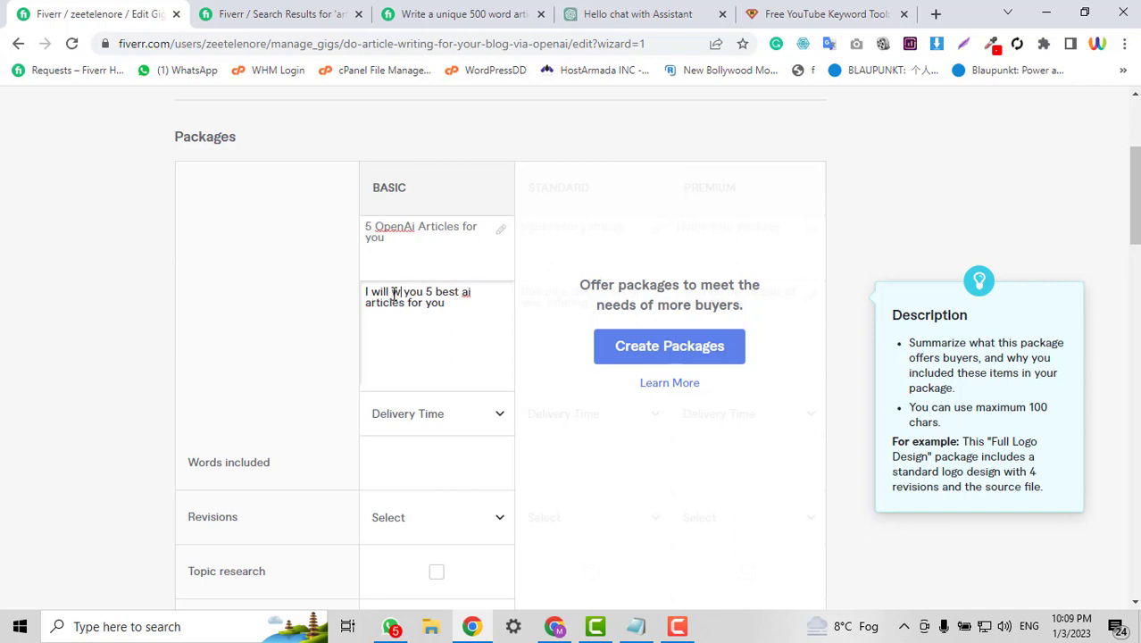
type("rite")
Set the Basic package to 2 days Delivery, 2000 words included and 8 revisions.
scroll(438, 308, "down", 2)
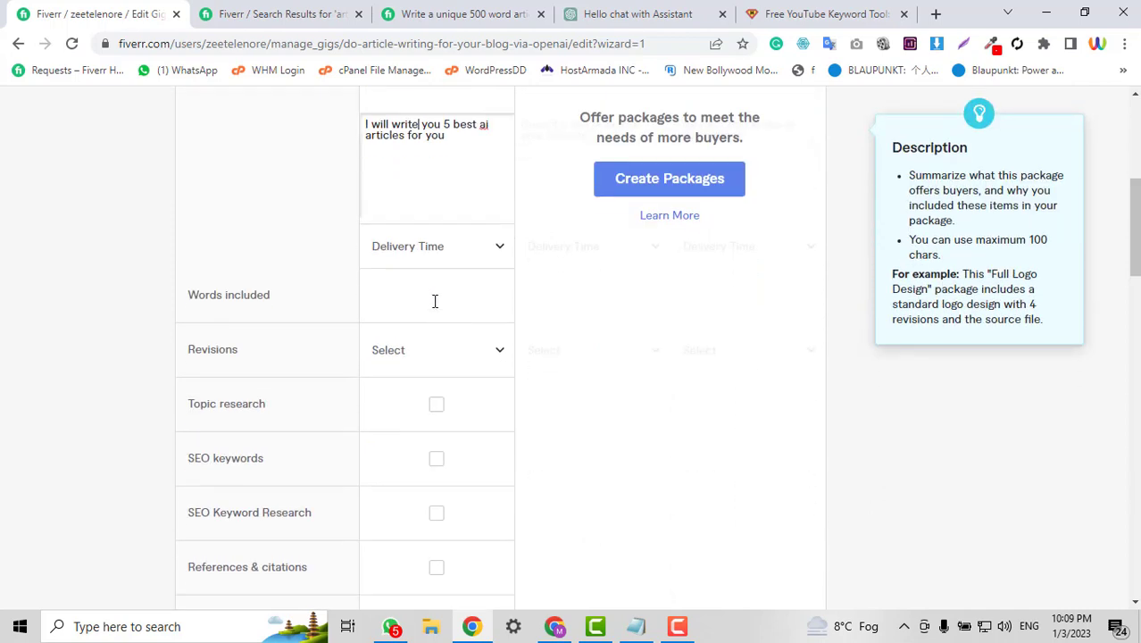
left_click(427, 248)
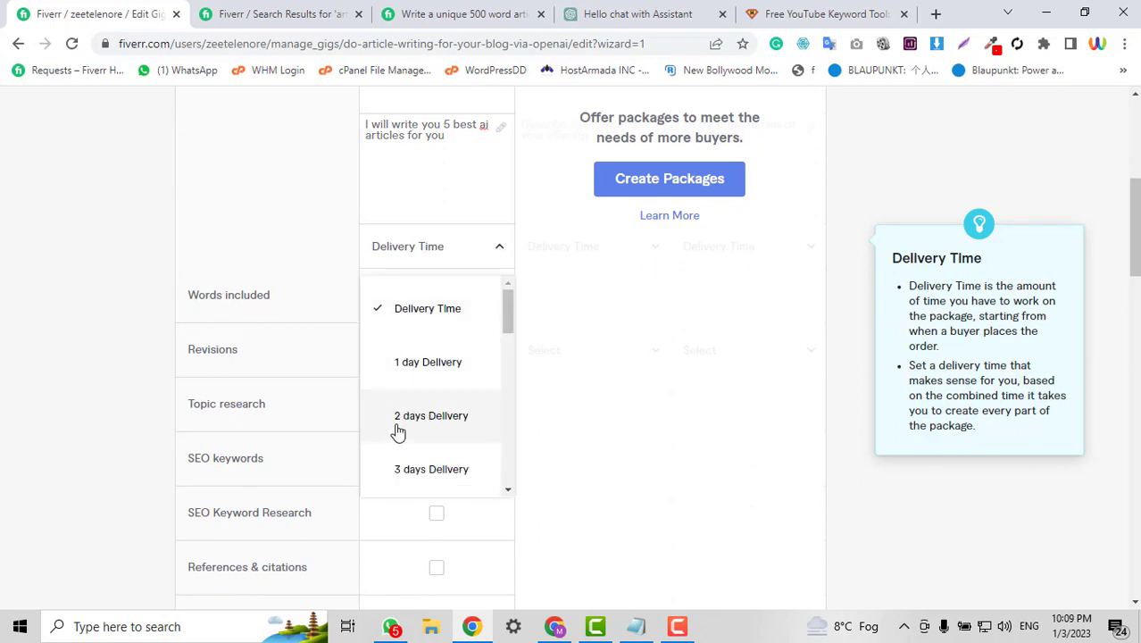
left_click(431, 415)
scroll(394, 237, "down", 1)
left_click(400, 209)
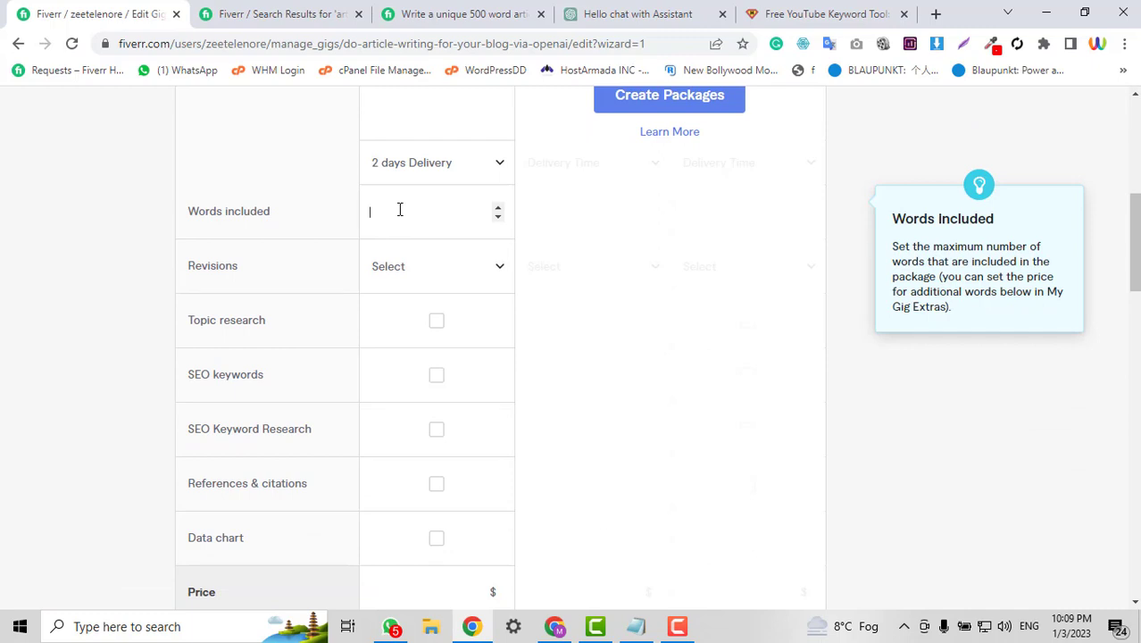
type("2000")
left_click(396, 277)
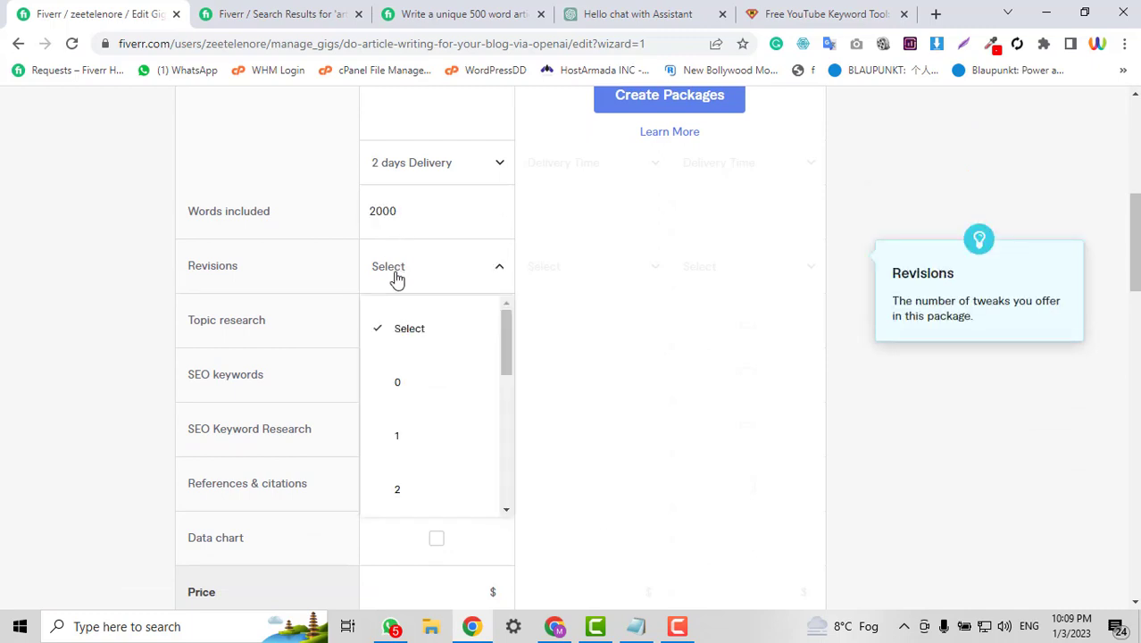
scroll(425, 331, "down", 5)
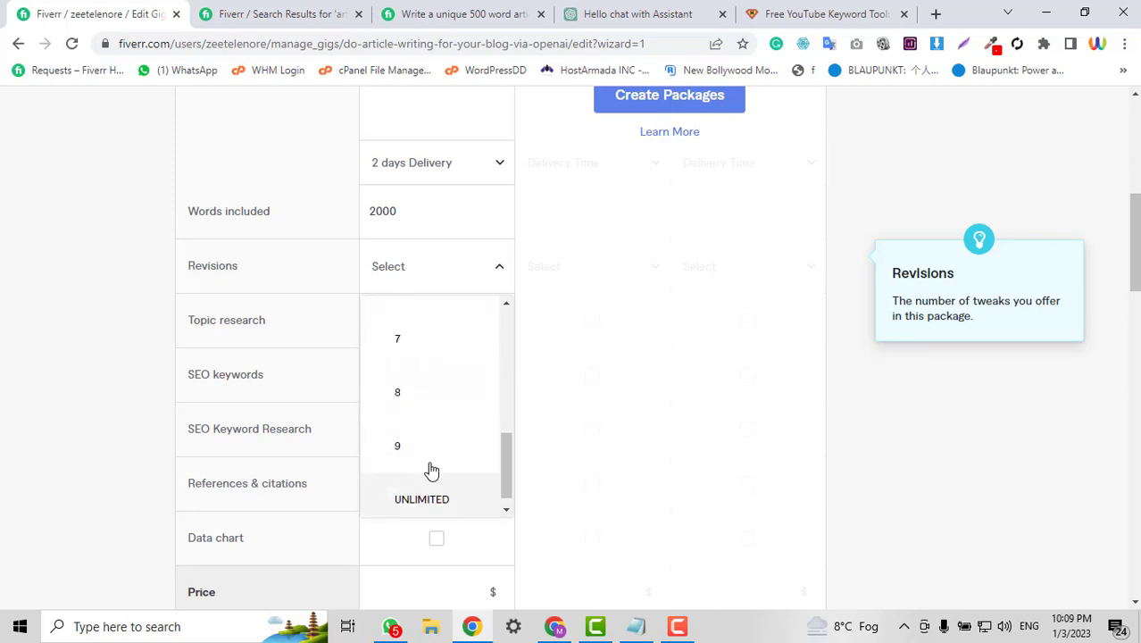
left_click(425, 392)
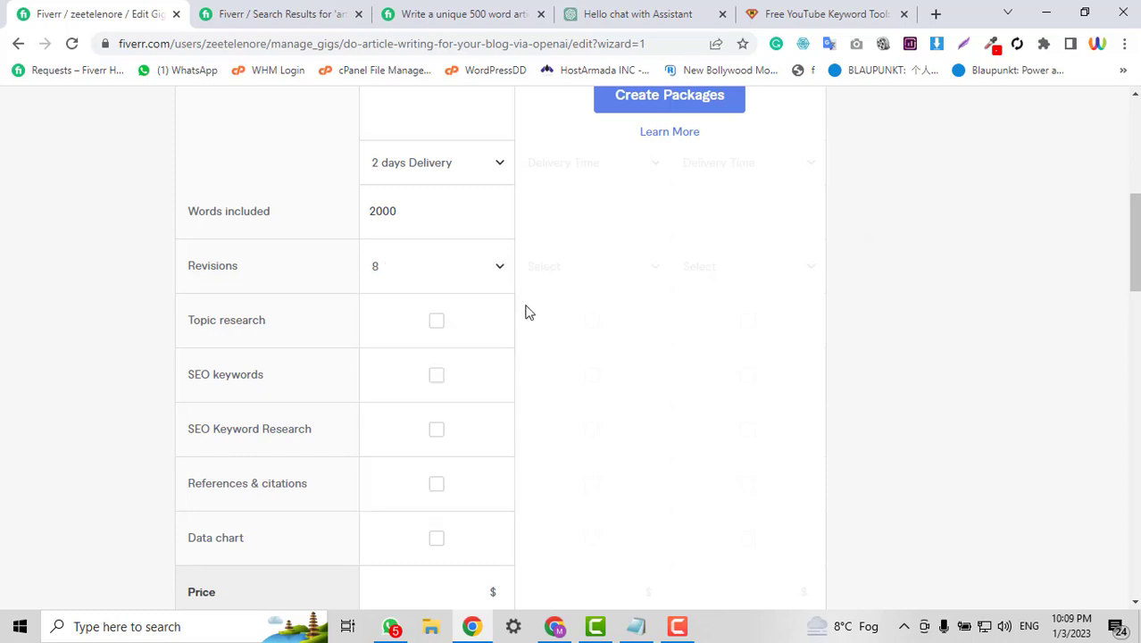
Include Topic research, SEO keywords, SEO Keyword Research and References & citations in the Basic package.
left_click(437, 320)
scroll(446, 294, "down", 1)
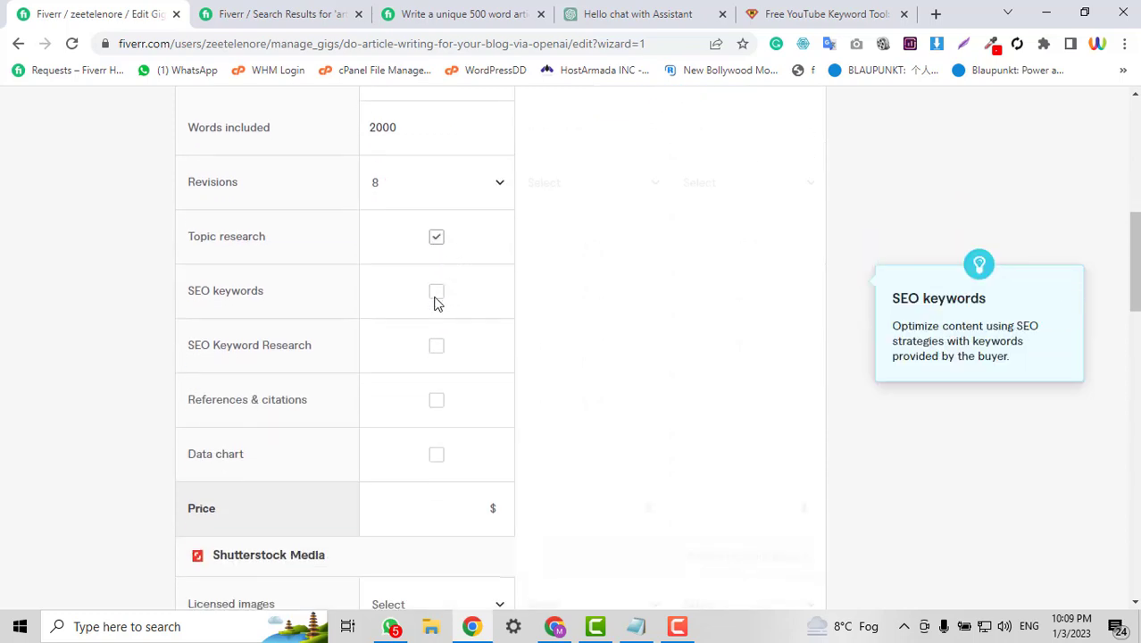
left_click(435, 300)
scroll(430, 371, "down", 1)
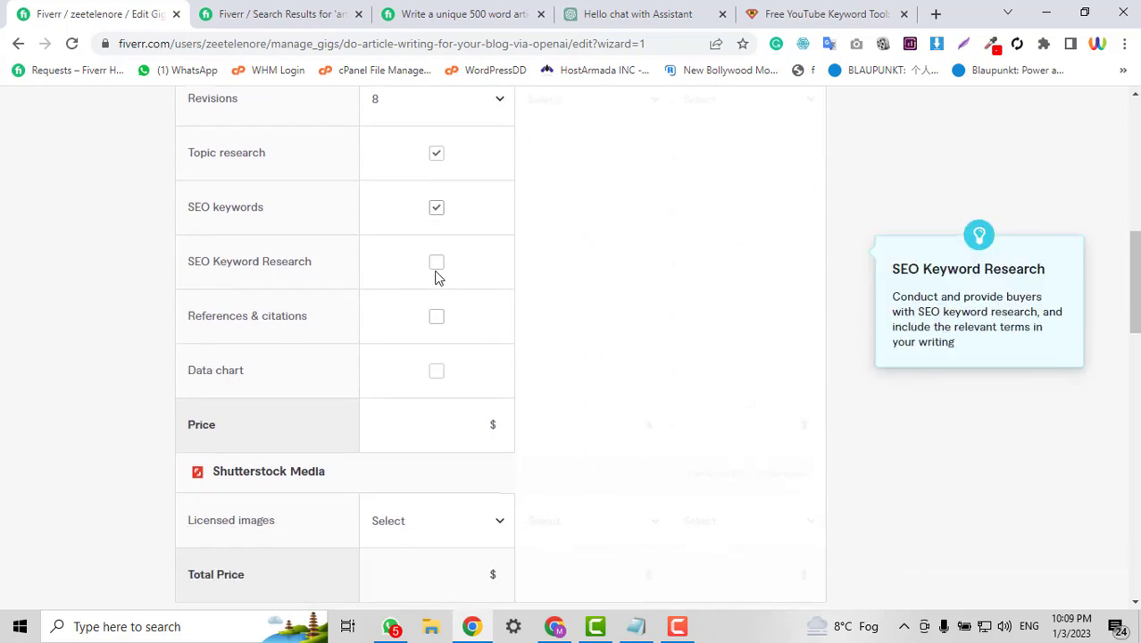
left_click(436, 265)
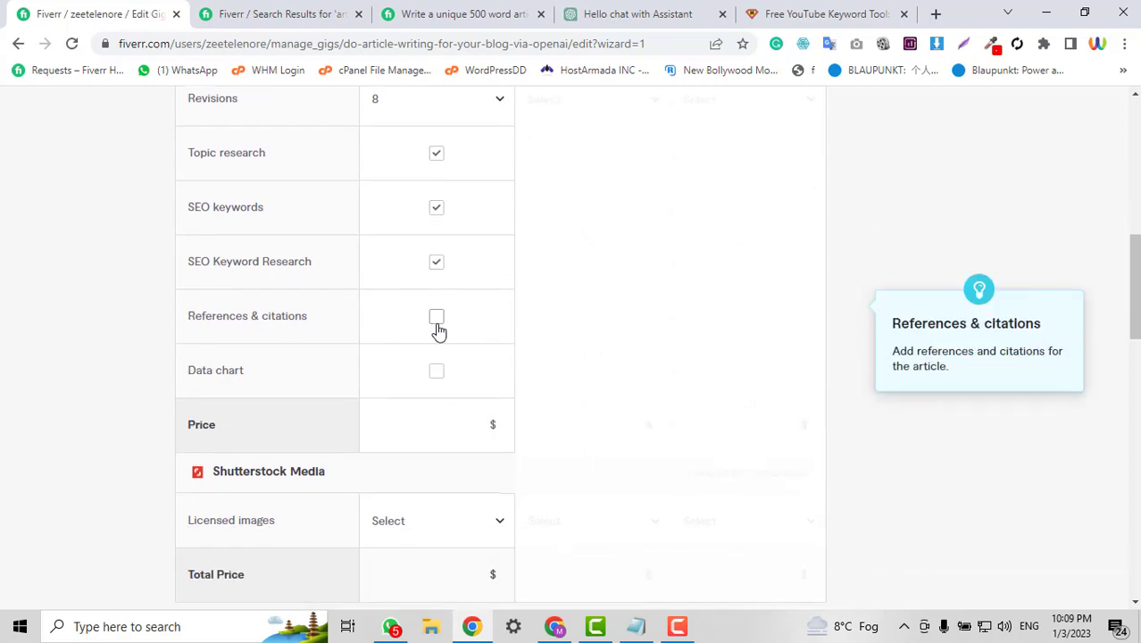
scroll(473, 310, "down", 1)
left_click(435, 232)
Set the Basic package's price to $5.
scroll(431, 227, "down", 1)
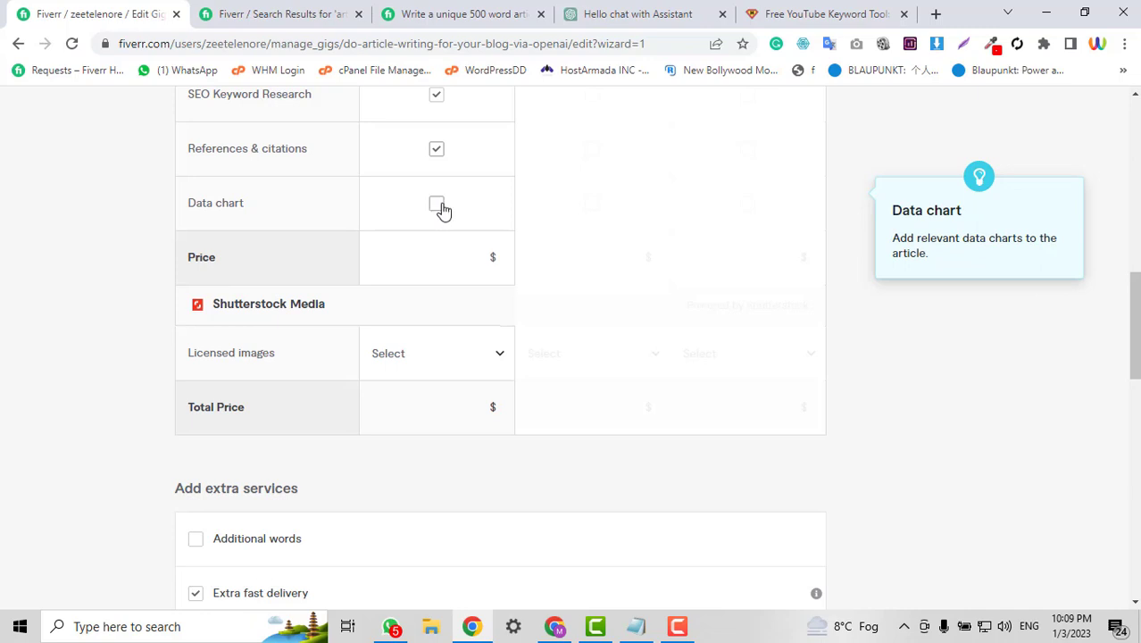
scroll(420, 319, "down", 1)
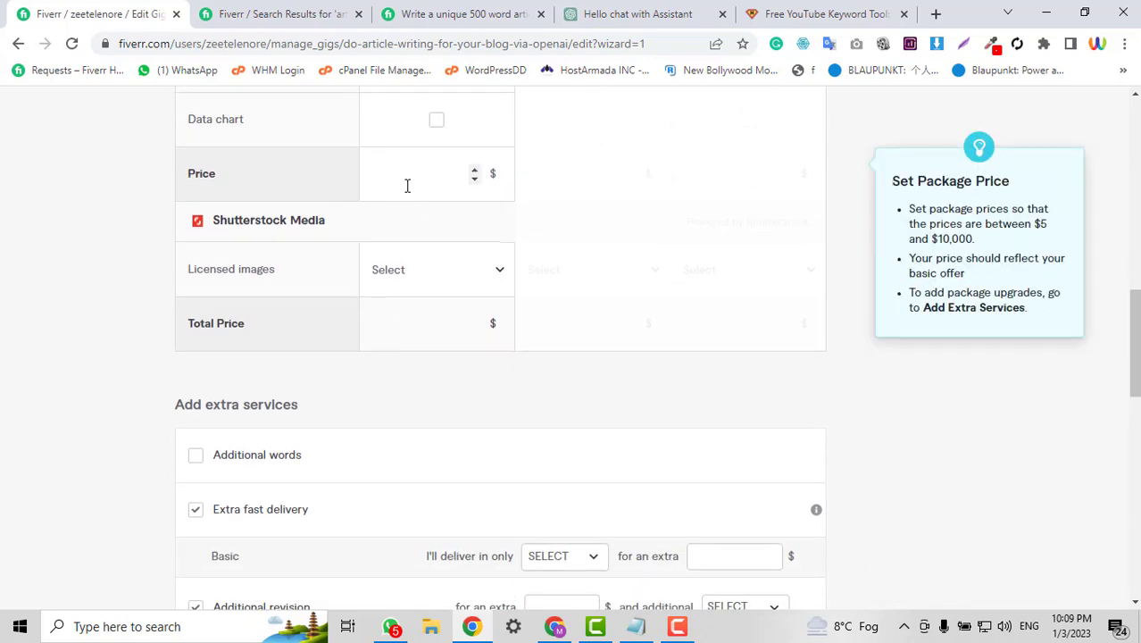
left_click(407, 186)
type("5")
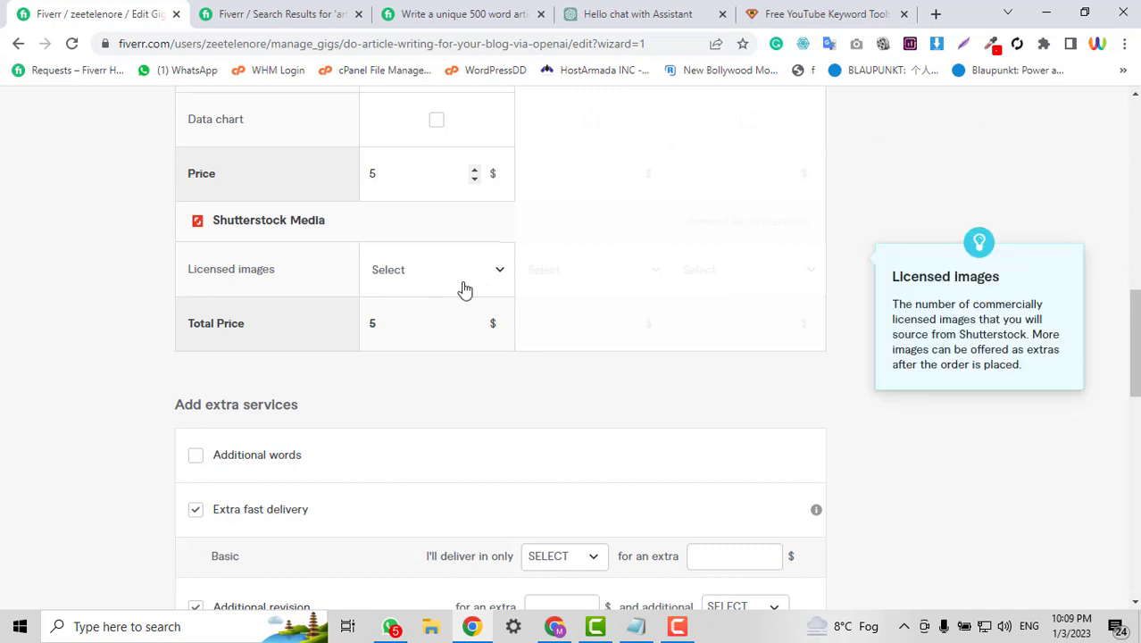
Remove the Extra fast delivery and Additional revision extra services, and save the pricing to continue.
scroll(498, 367, "down", 3)
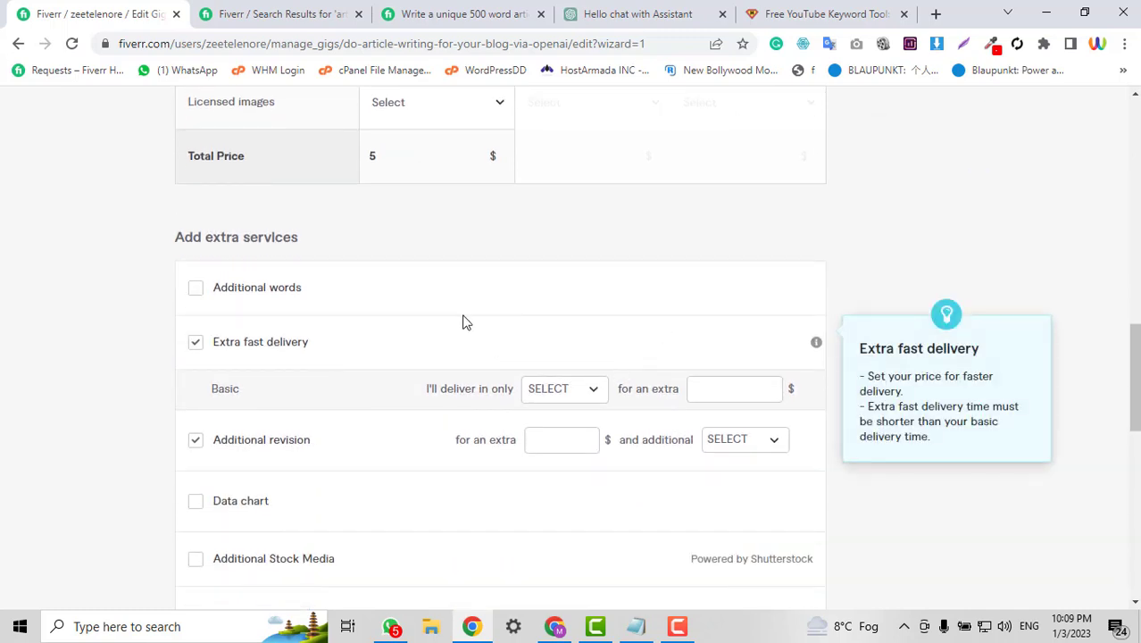
left_click(196, 258)
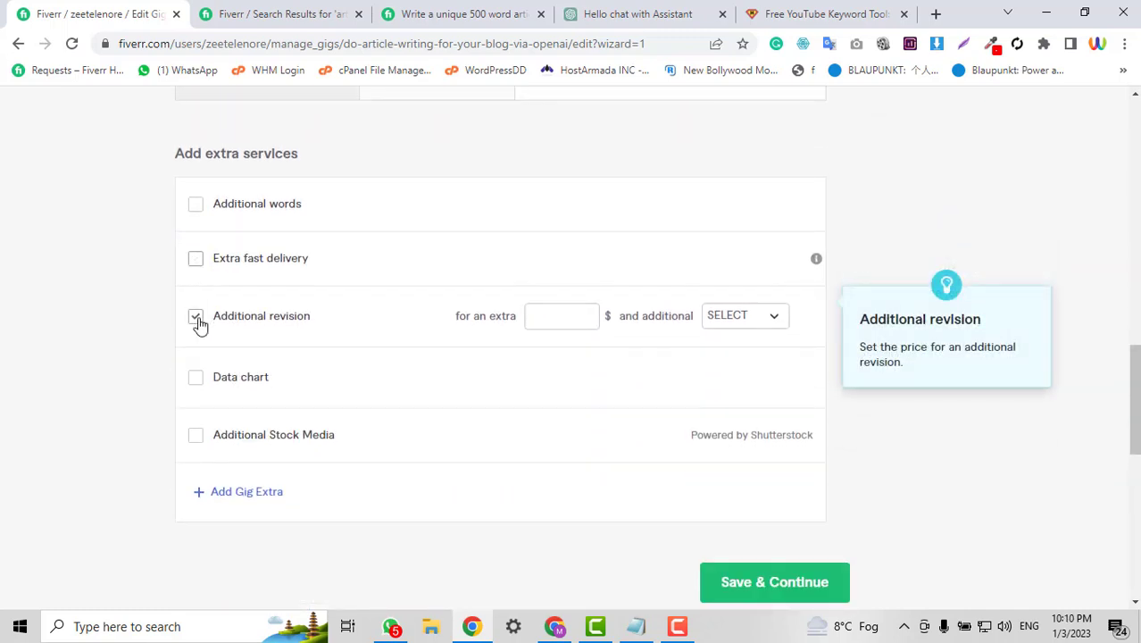
left_click(196, 319)
scroll(753, 351, "down", 1)
scroll(754, 351, "down", 1)
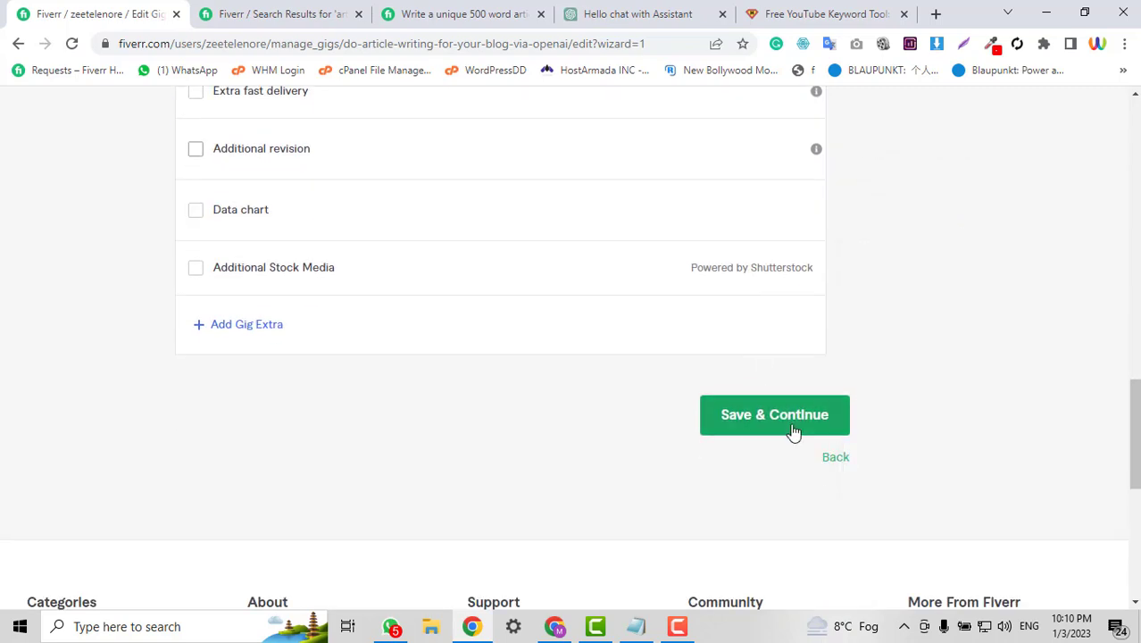
left_click(774, 416)
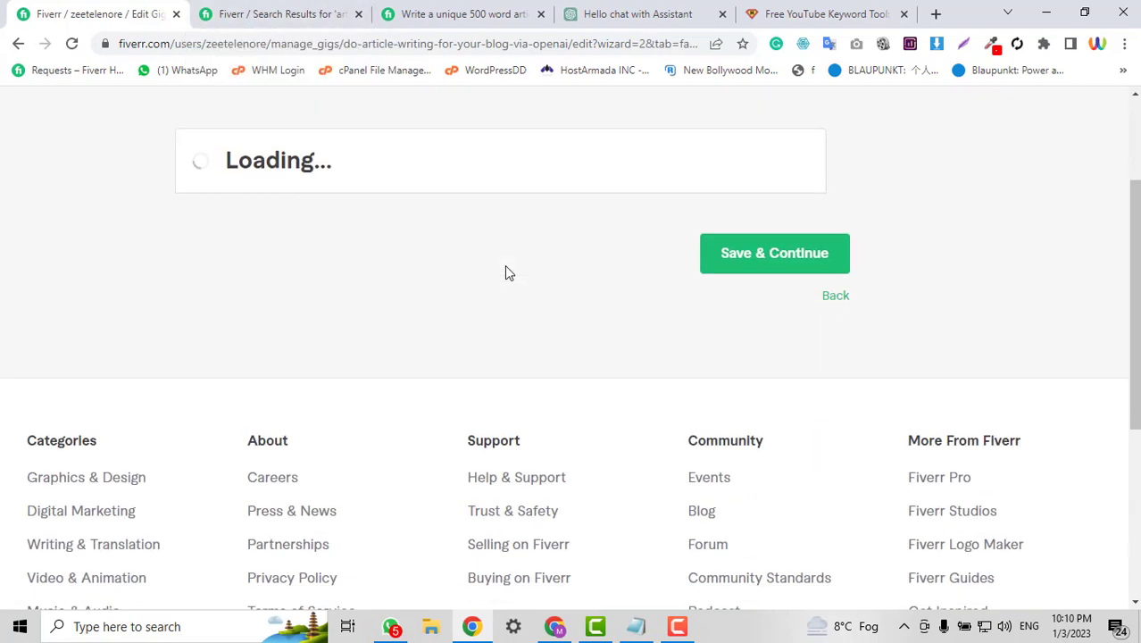
Switch to the open ChatGPT conversation and begin a new prompt with "Write".
left_click(625, 13)
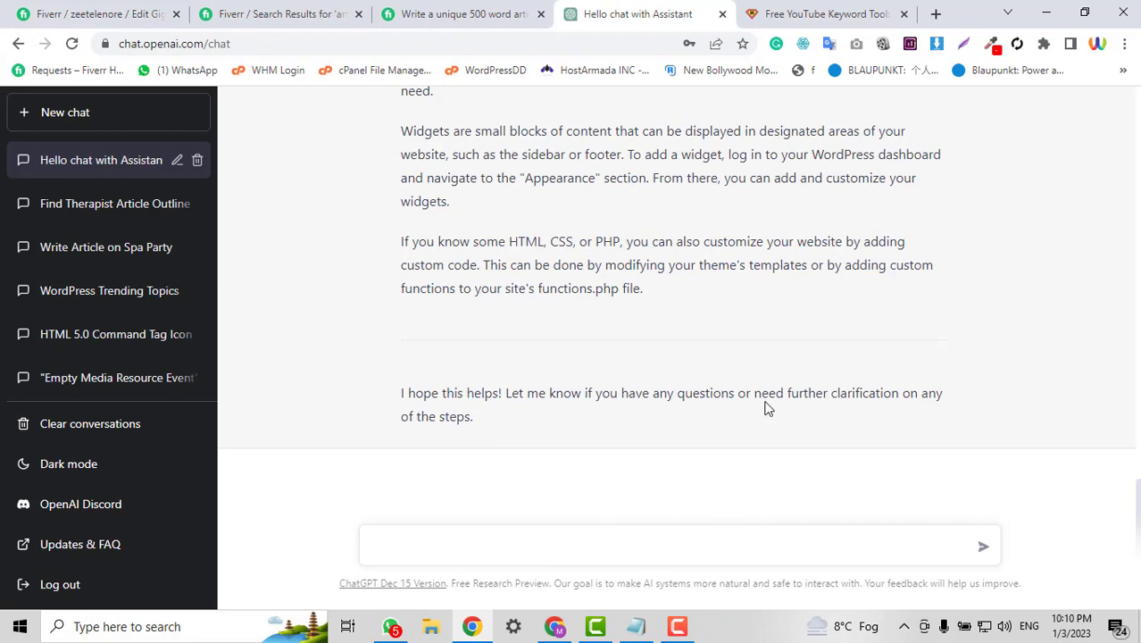
type("Wrtie")
key("BackSpace")
key("BackSpace")
key("BackSpace")
type("ite")
type("fiver gig descr")
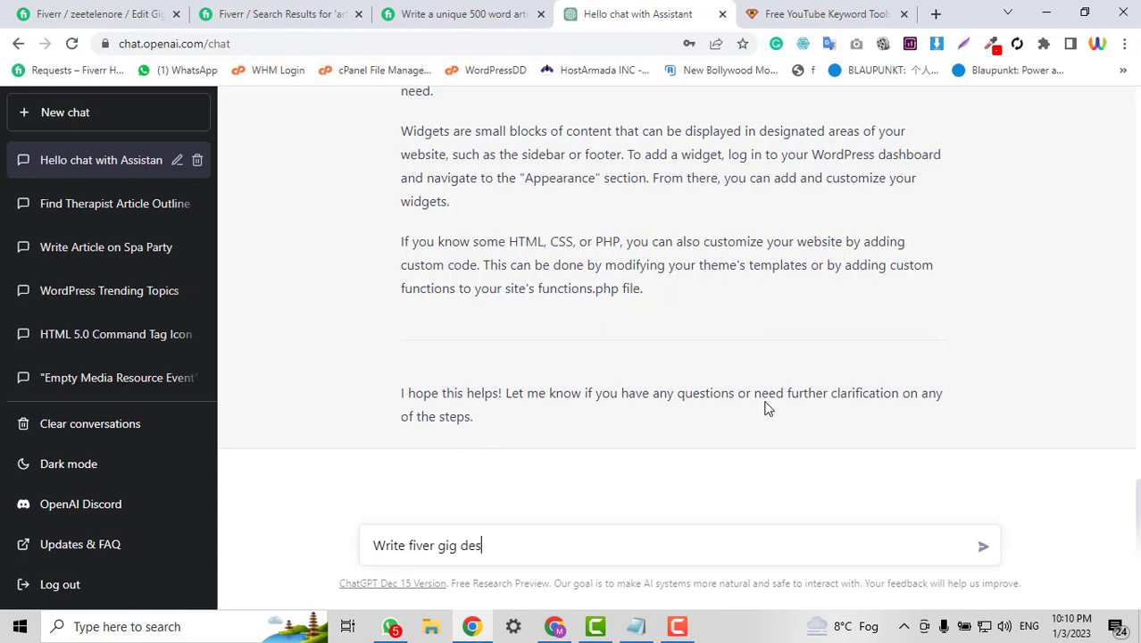
key("BackSpace")
key("BackSpace")
key("BackSpace")
key("BackSpace")
key("BackSpace")
key("BackSpace")
key("BackSpace")
key("BackSpace")
key("BackSpace")
key("BackSpace")
key("BackSpace")
key("BackSpace")
key("BackSpace")
key("BackSpace")
Reword the prompt to ask for a description of service of article writing.
type("description of")
key("BackSpace")
key("BackSpace")
key("BackSpace")
type("of services")
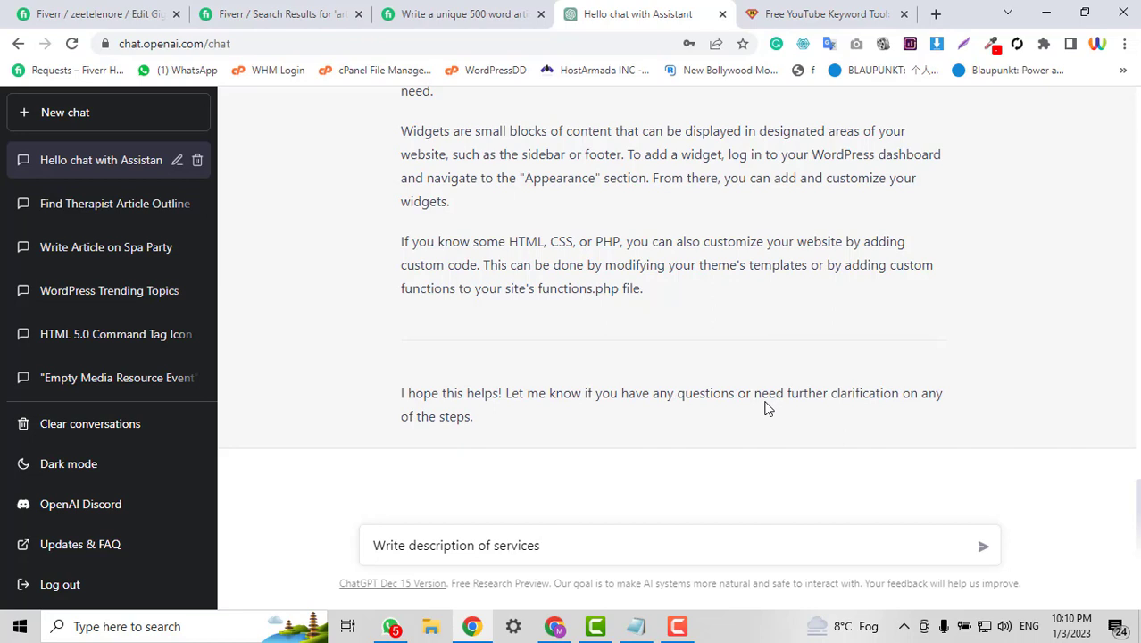
key("BackSpace")
key("BackSpace")
key("BackSpace")
type("e of article wrtinging")
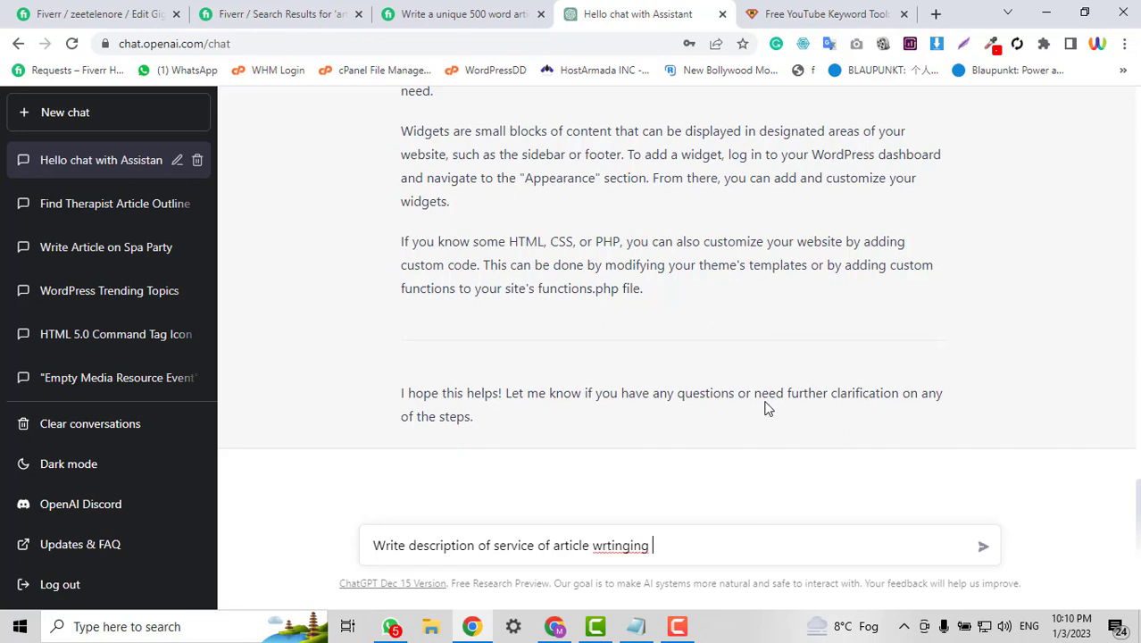
Correct the spelling of "writing" in the prompt and add the word "maximum" after it.
right_click(625, 545)
left_click(688, 314)
key("BackSpace")
key("BackSpace")
key("BackSpace")
key("BackSpace")
key("BackSpace")
type("ting maxmin")
key("BackSpace")
key("BackSpace")
key("BackSpace")
type("imum ")
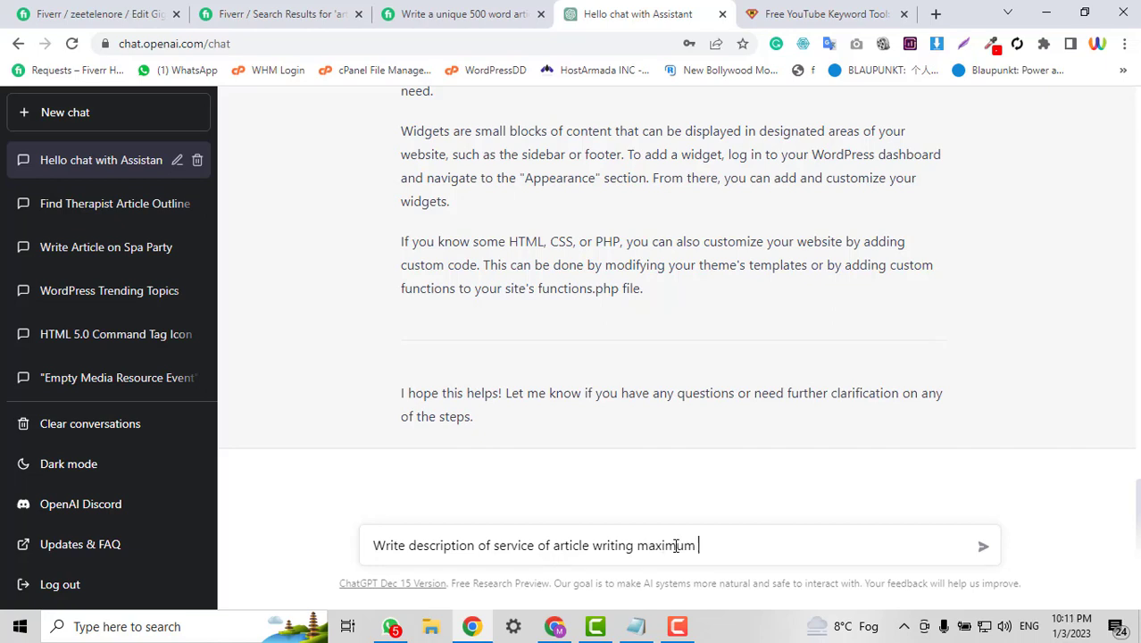
Complete the prompt with "1200 characters", correcting the spelling of "characters", and send it.
type("1200 ")
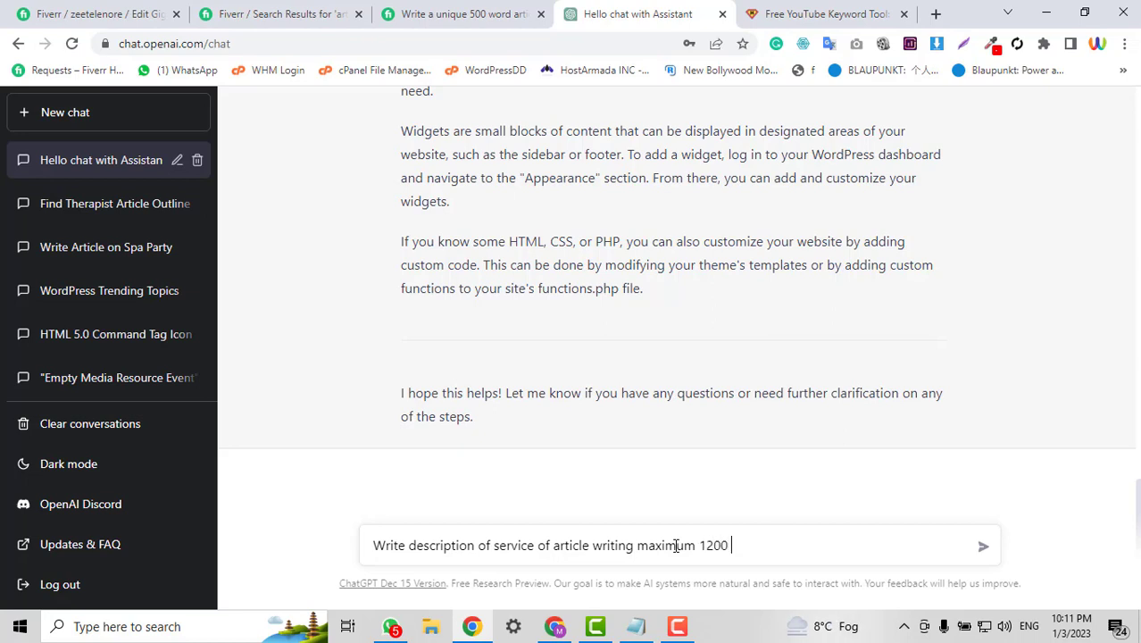
type("chractors")
right_click(760, 545)
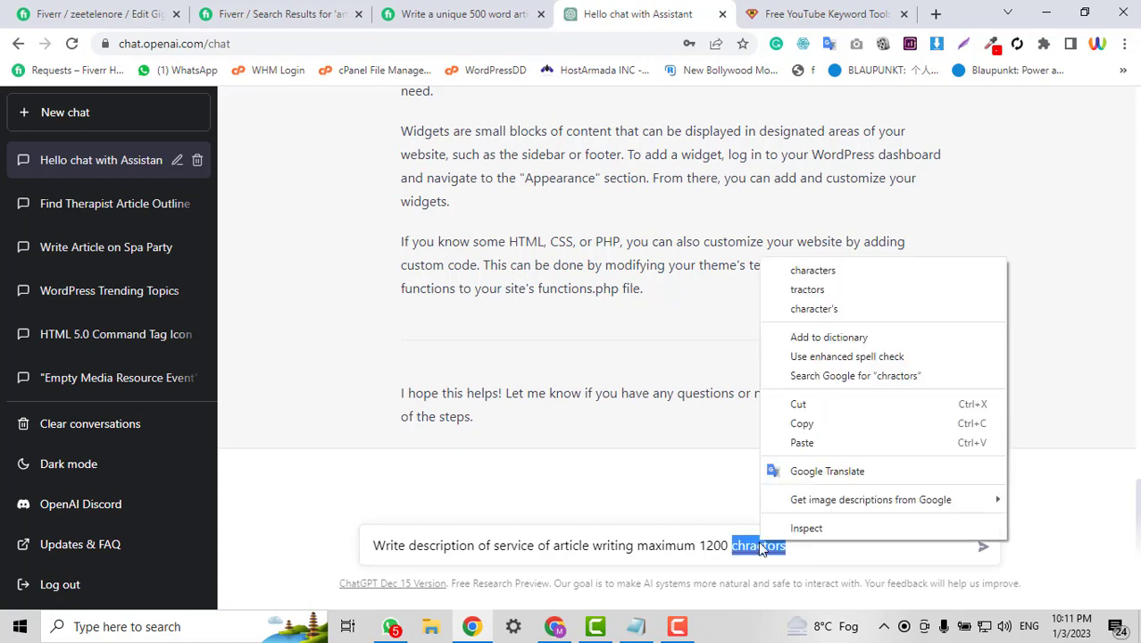
left_click(811, 275)
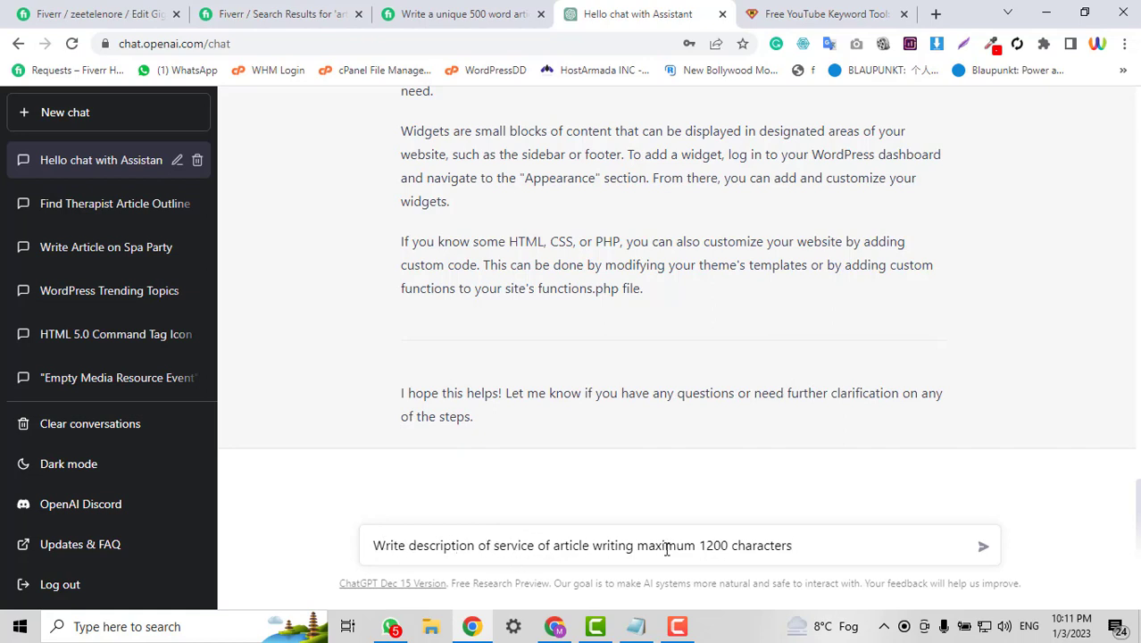
key("Return")
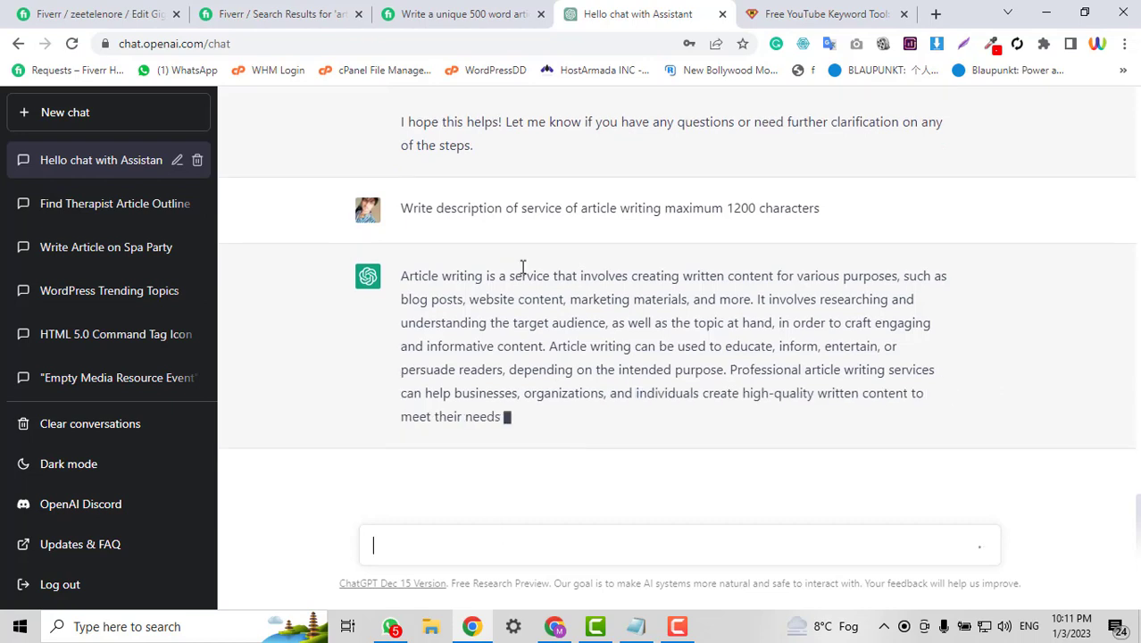
Enter a new prompt reading "write a proposal for article writing job".
type("WR")
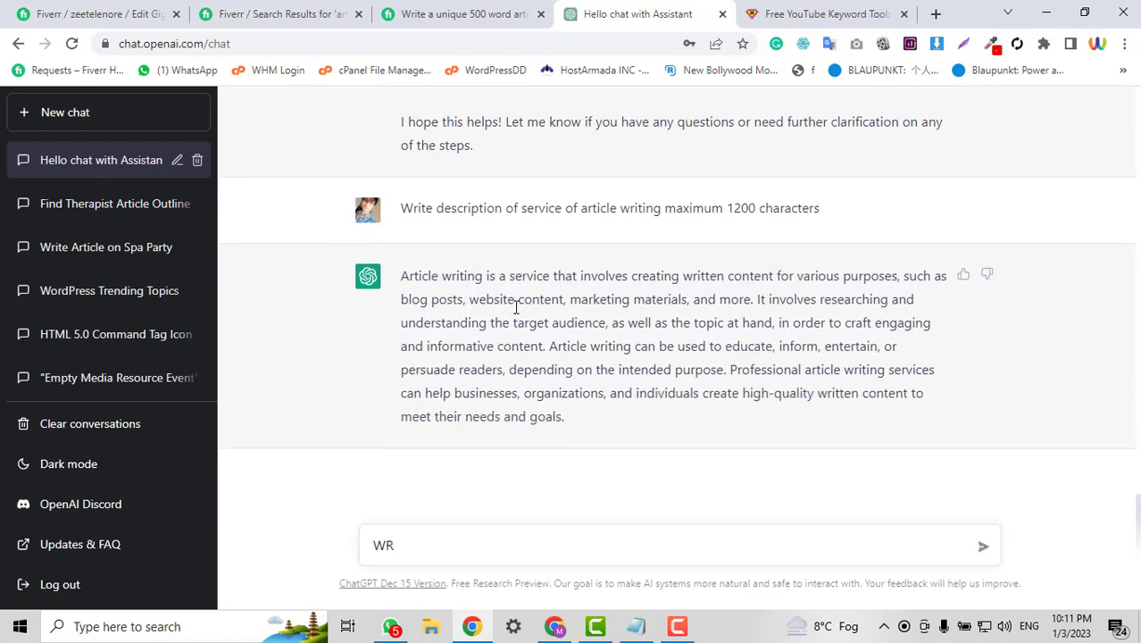
key("BackSpace")
key("BackSpace")
type("w")
type("ite a proposap")
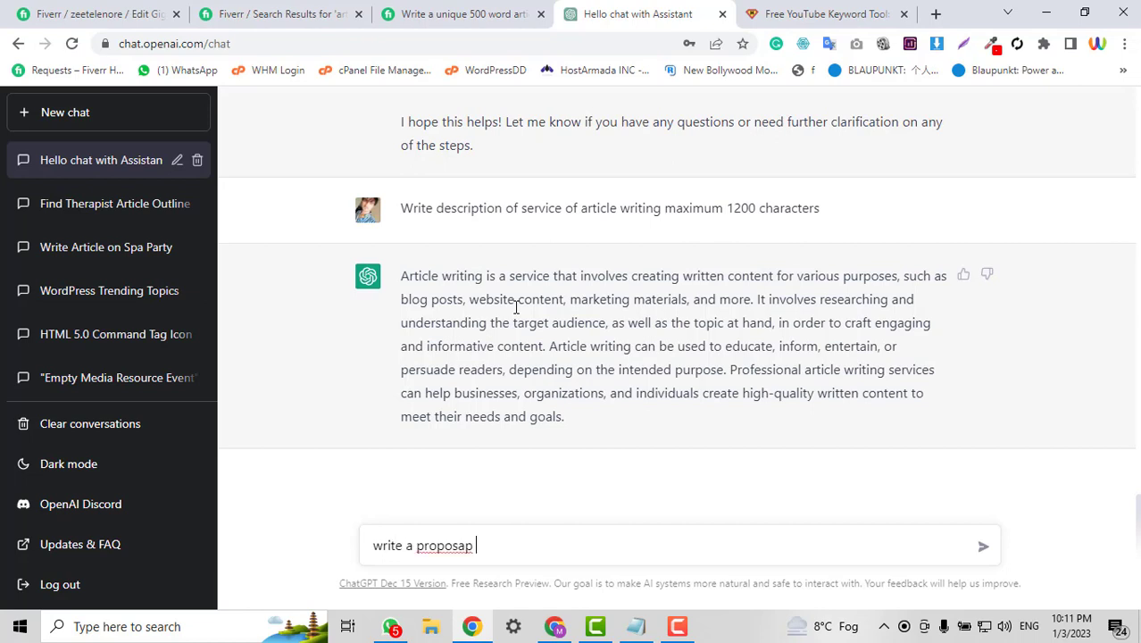
key("BackSpace")
key("BackSpace")
type("l for article w")
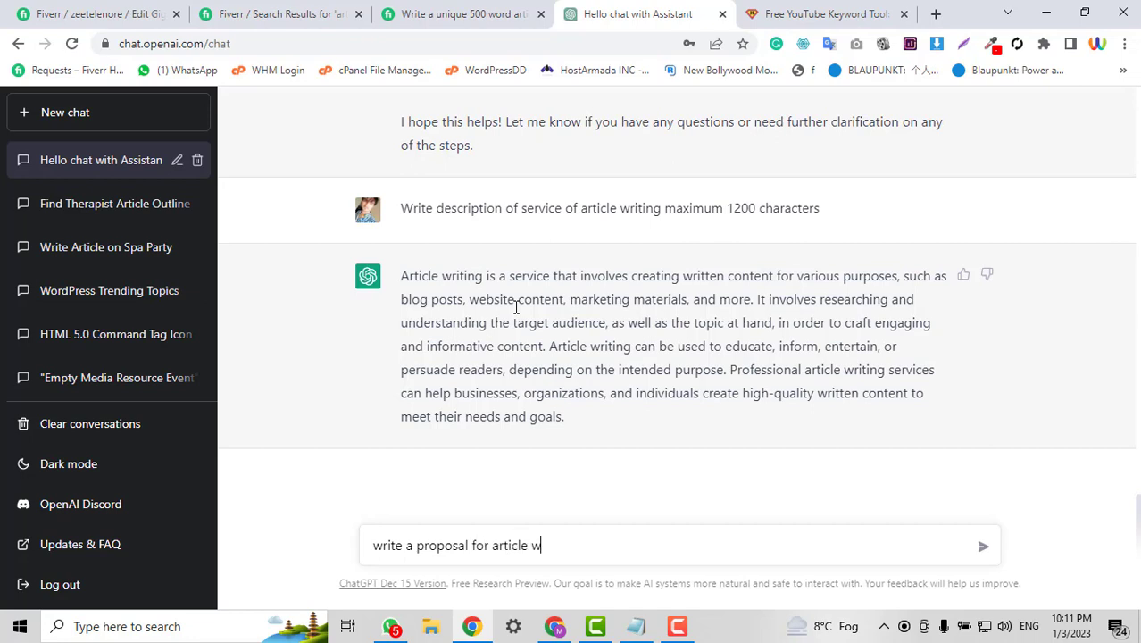
type("riting jon")
key("BackSpace")
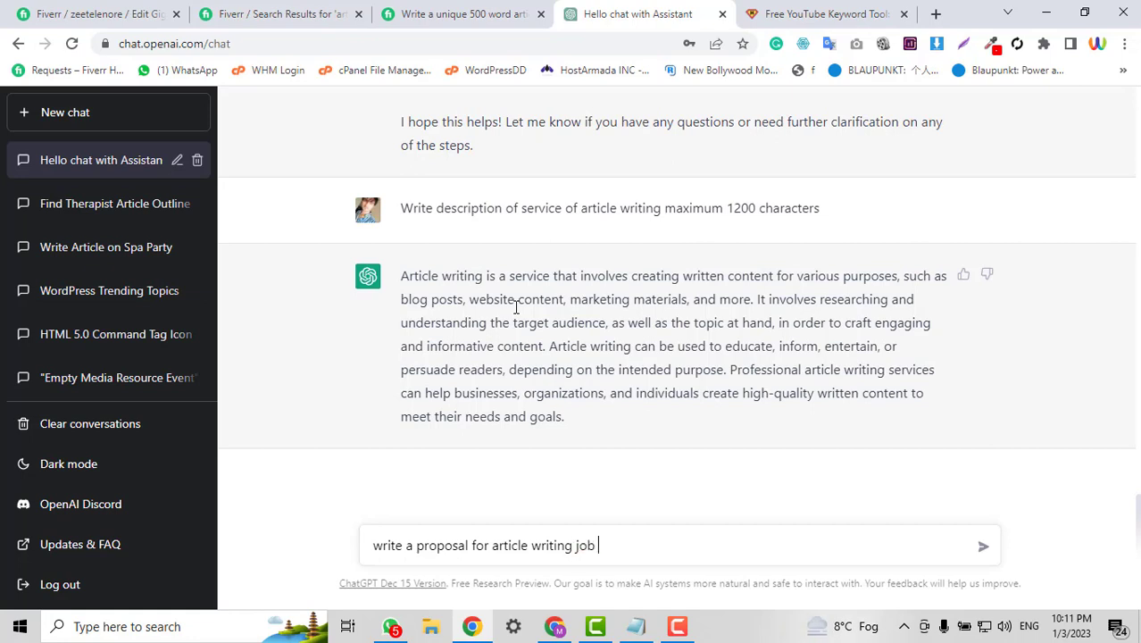
Add "maximum 1200 characters" to the proposal prompt, correct its spelling and send it.
type("maximum ")
type("1200 crac")
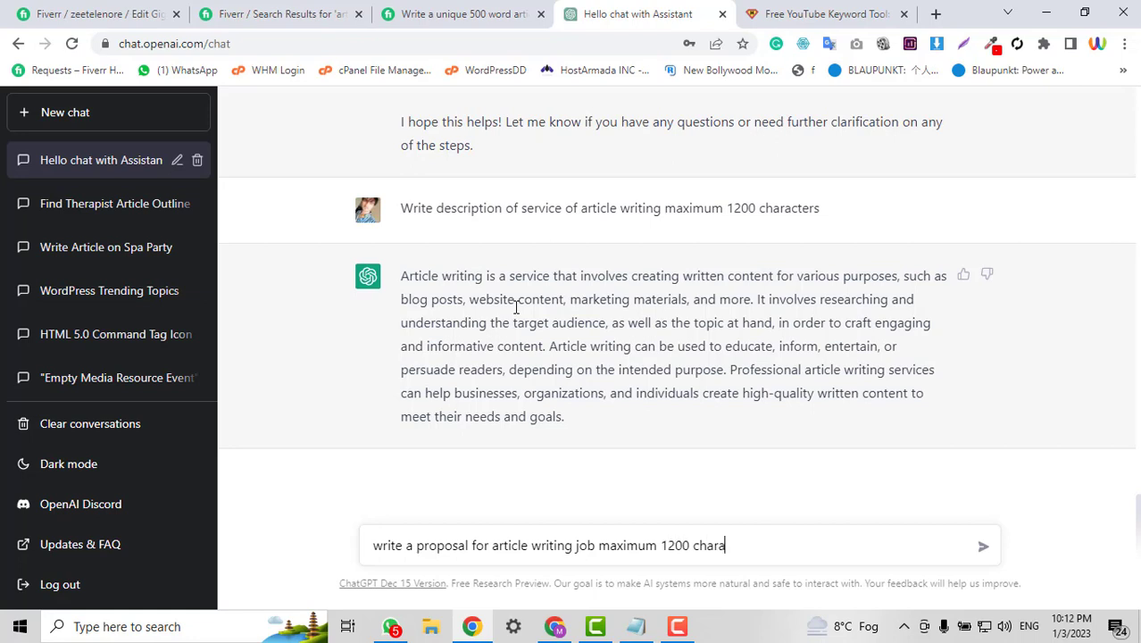
type("actors")
right_click(753, 550)
left_click(797, 273)
key("Return")
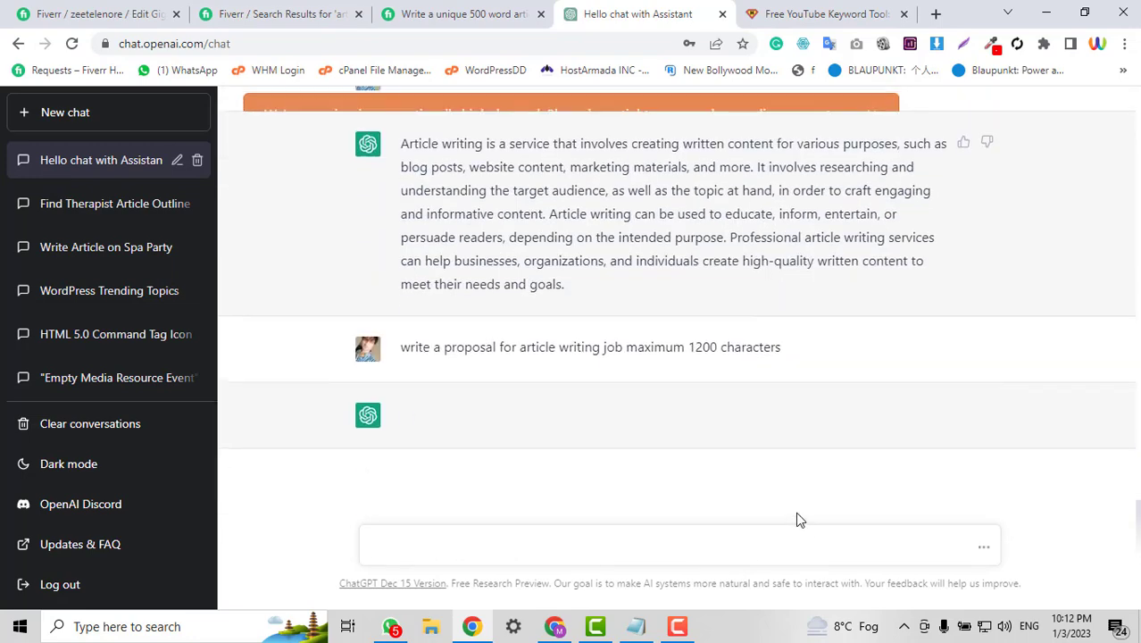
left_click(76, 13)
scroll(394, 446, "down", 5)
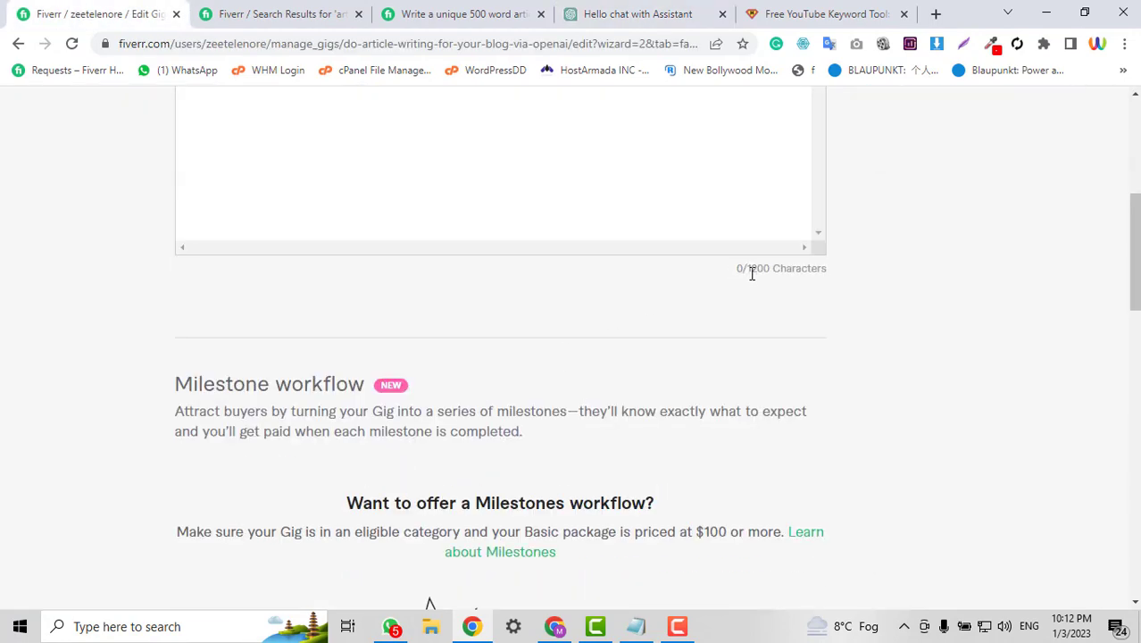
left_click(482, 12)
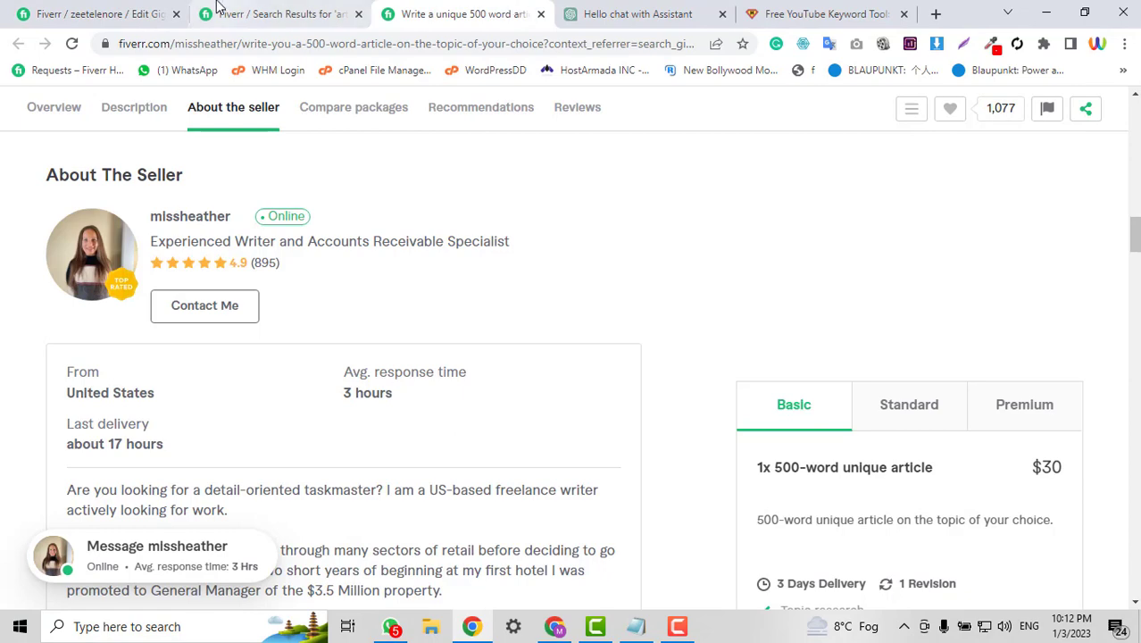
left_click(218, 11)
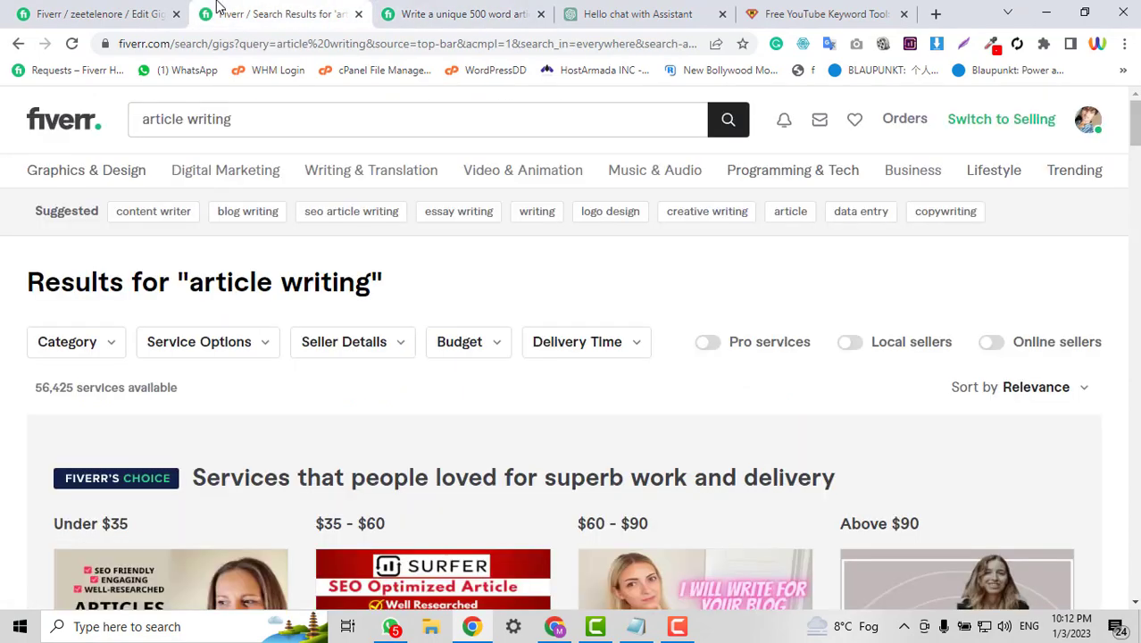
left_click(646, 21)
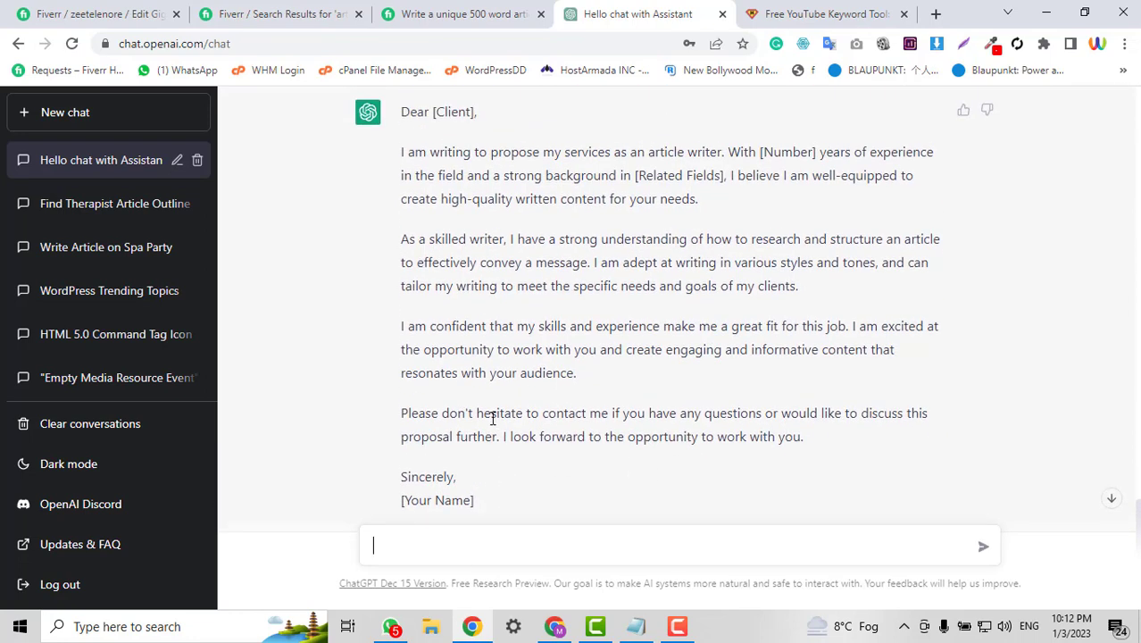
Copy the whole generated proposal letter from ChatGPT and paste it into the Fiverr gig's description.
left_click_drag(402, 149, 634, 517)
key("ctrl+c")
left_click(101, 7)
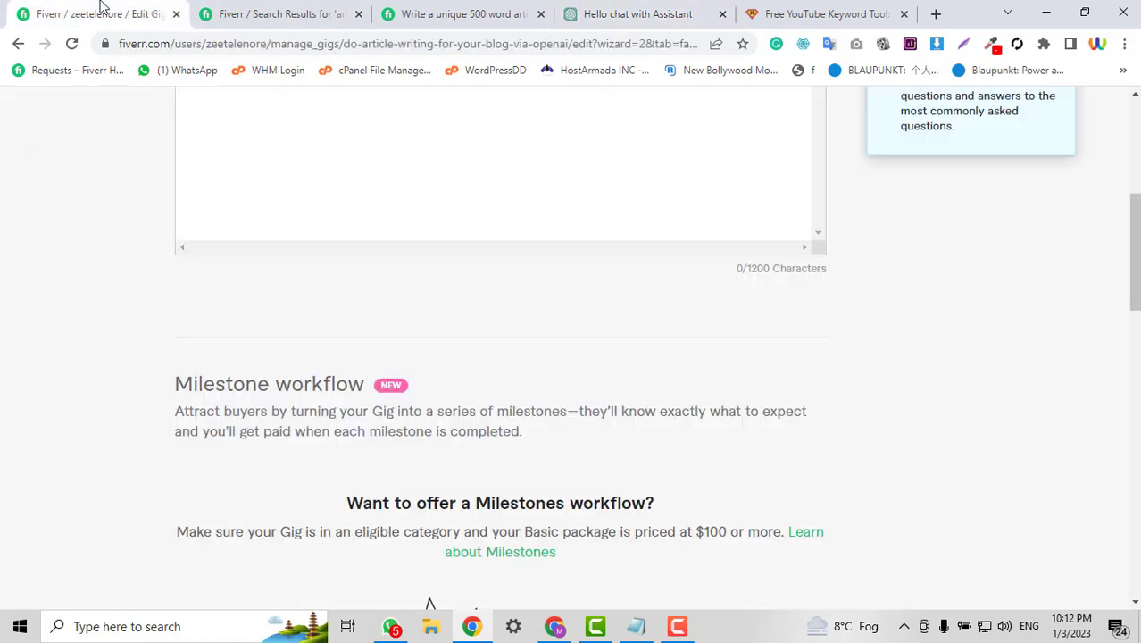
scroll(308, 224, "up", 2)
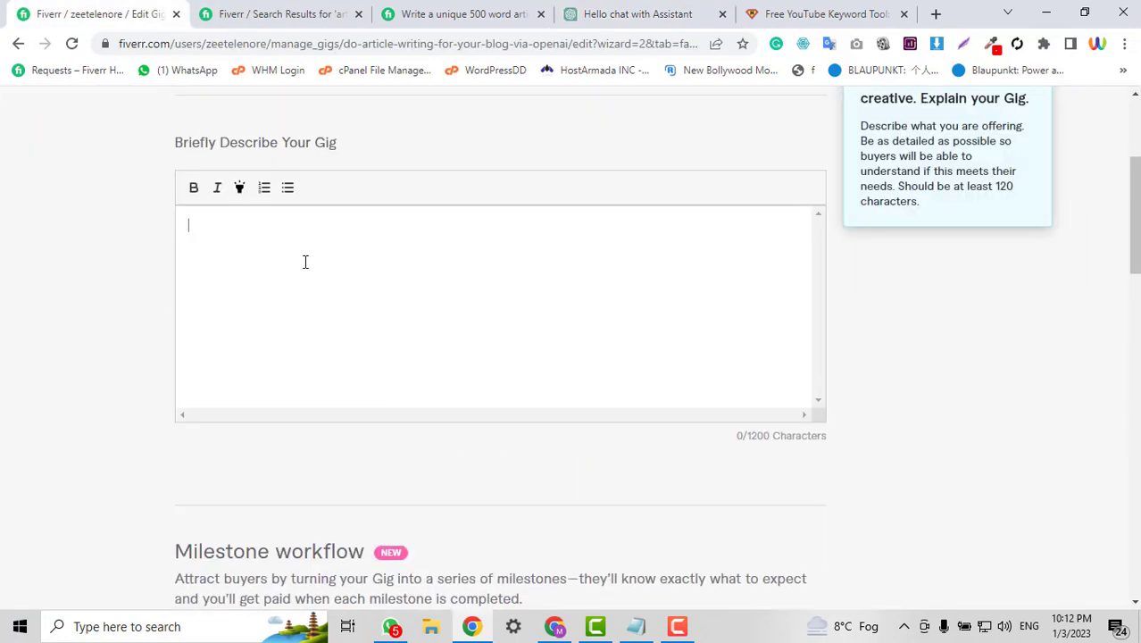
key("ctrl+v")
Remove the "[Client]" placeholder from the description's greeting and insert a blank line below the greeting.
scroll(415, 303, "up", 4)
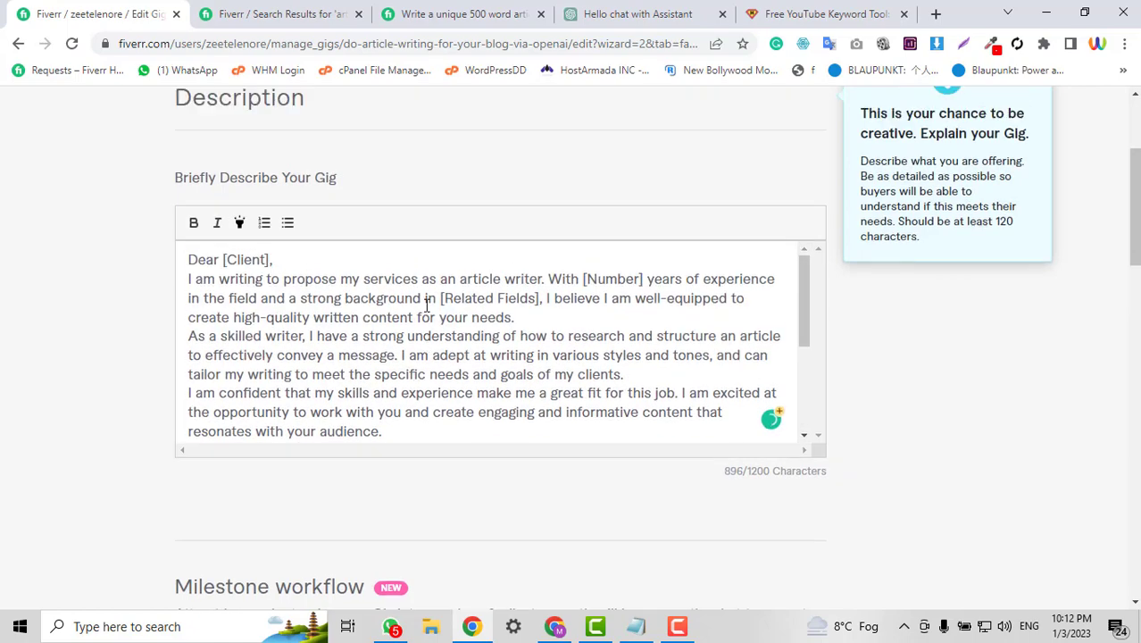
scroll(426, 304, "up", 2)
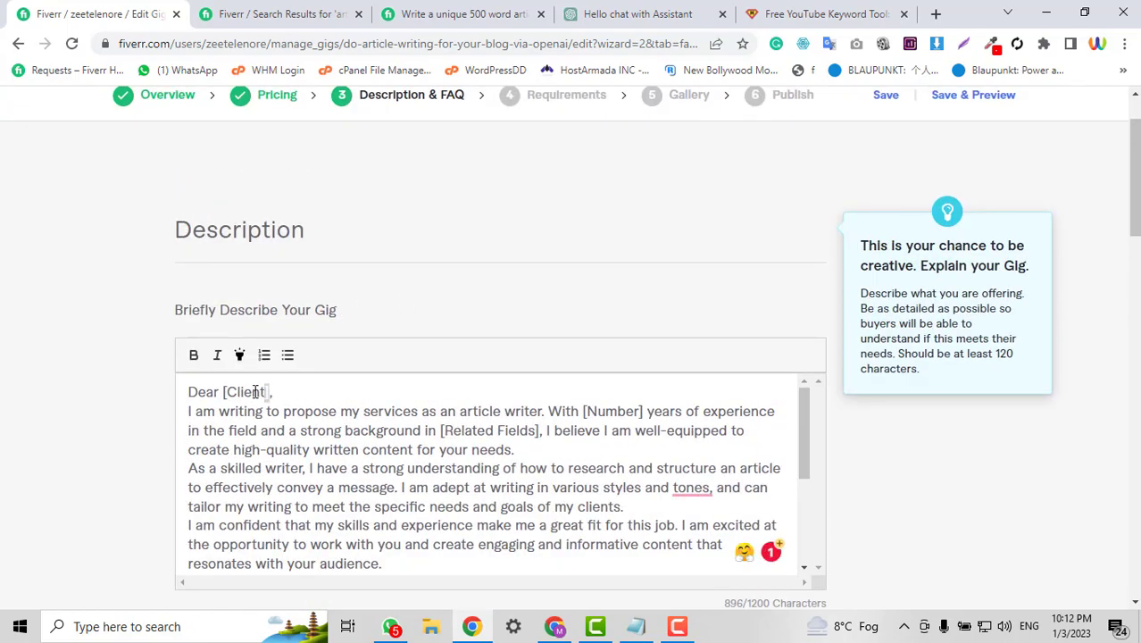
left_click_drag(255, 391, 225, 393)
key("BackSpace")
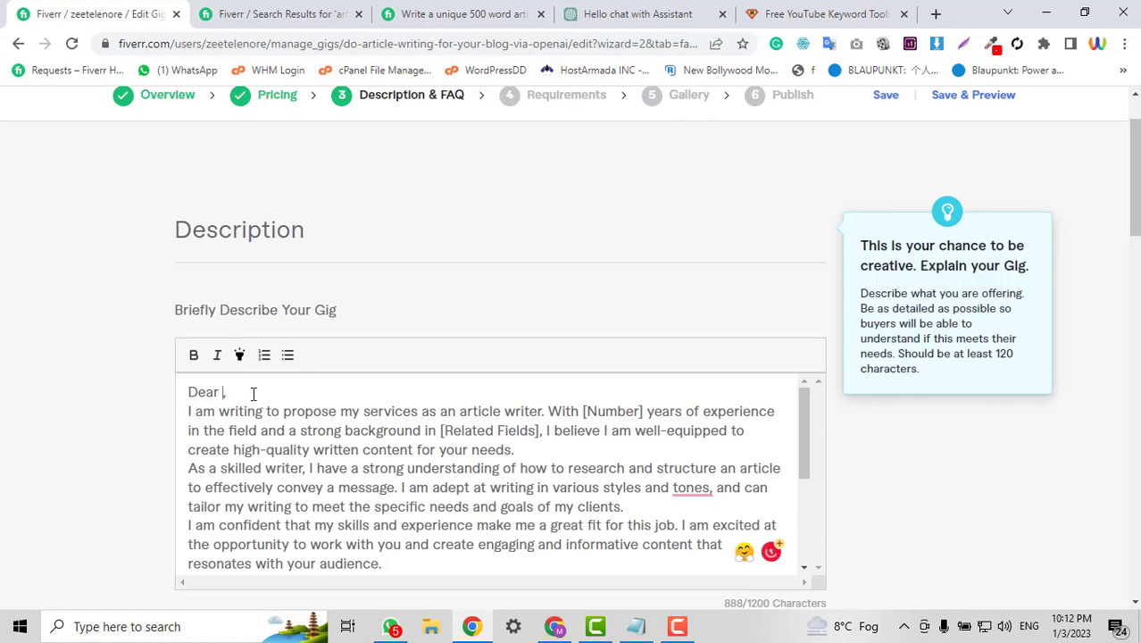
key("Return")
Delete the sentence "I am writing to propose my services as an article writer." from the description.
scroll(259, 396, "down", 1)
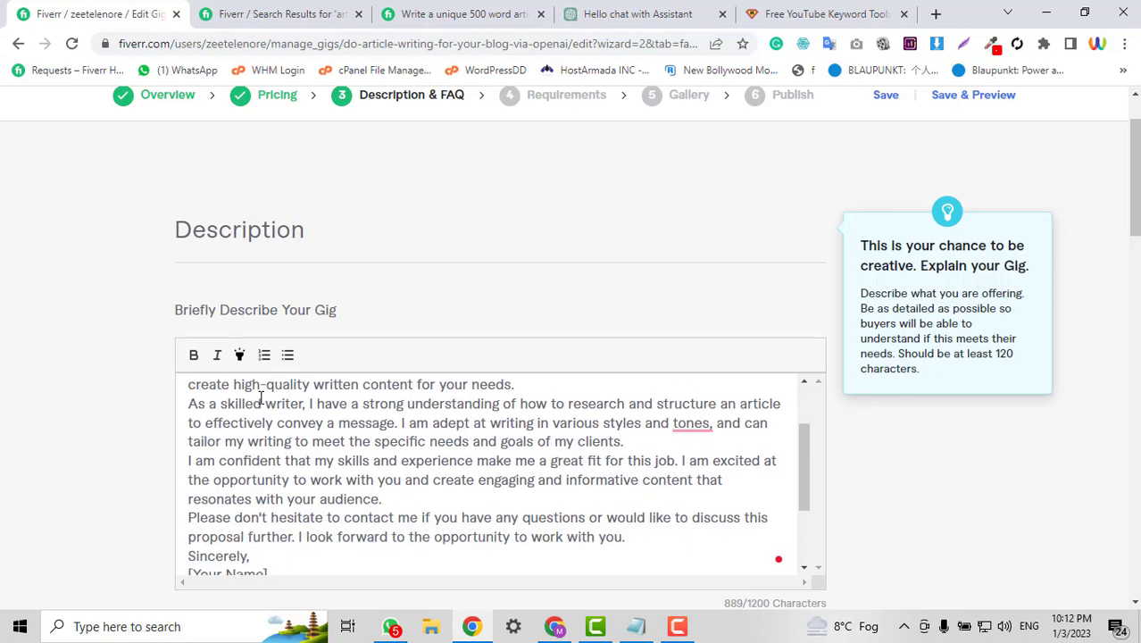
scroll(381, 435, "up", 1)
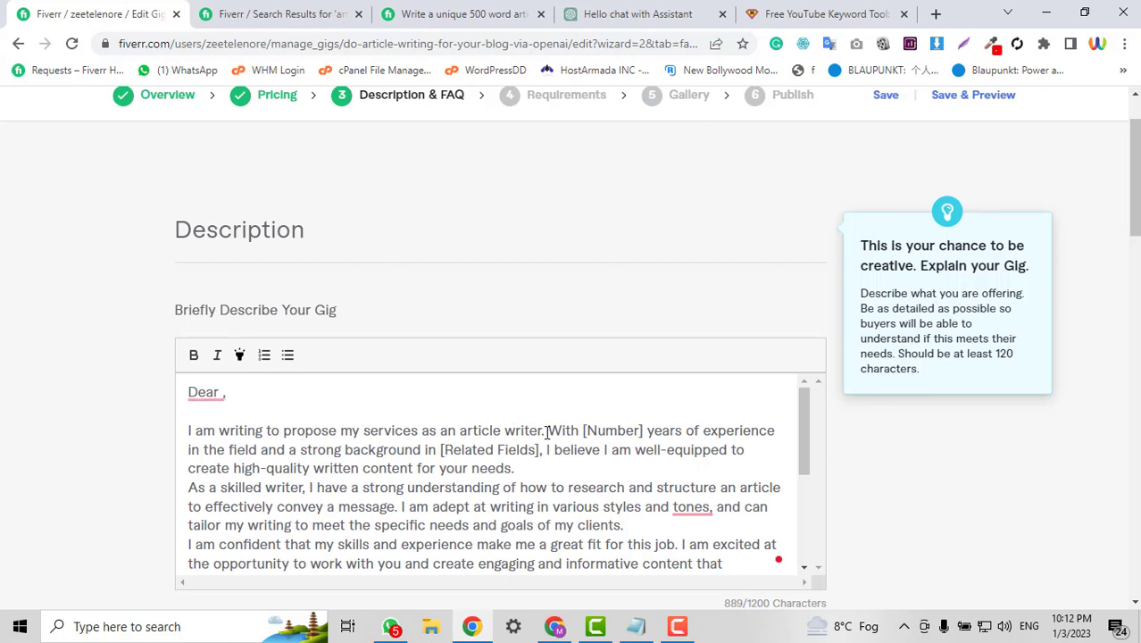
left_click_drag(545, 432, 182, 440)
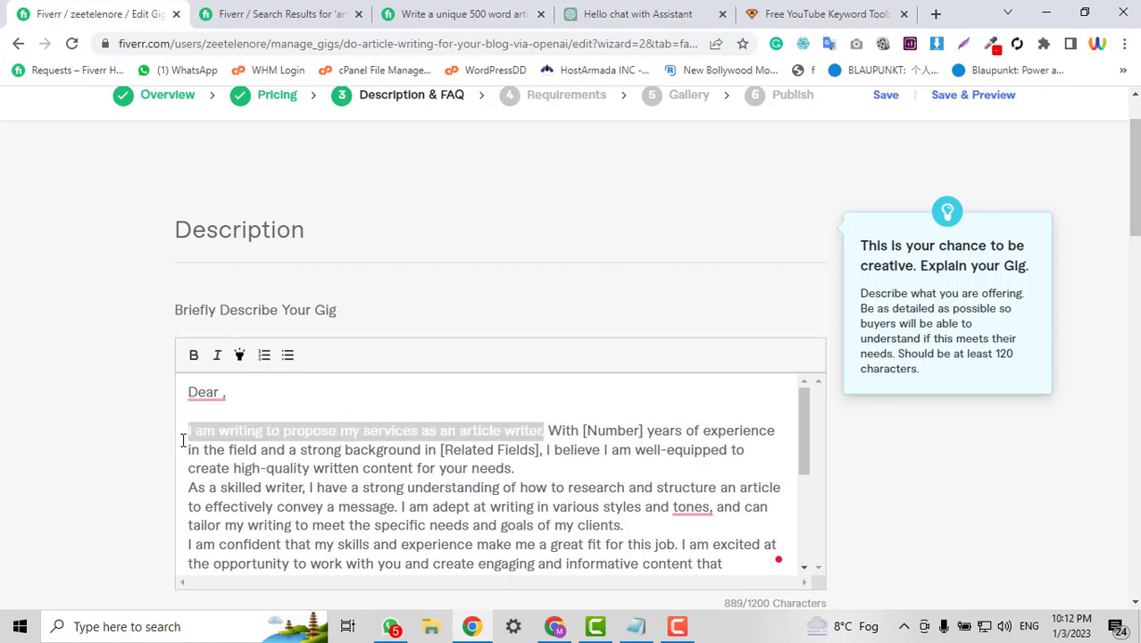
key("BackSpace")
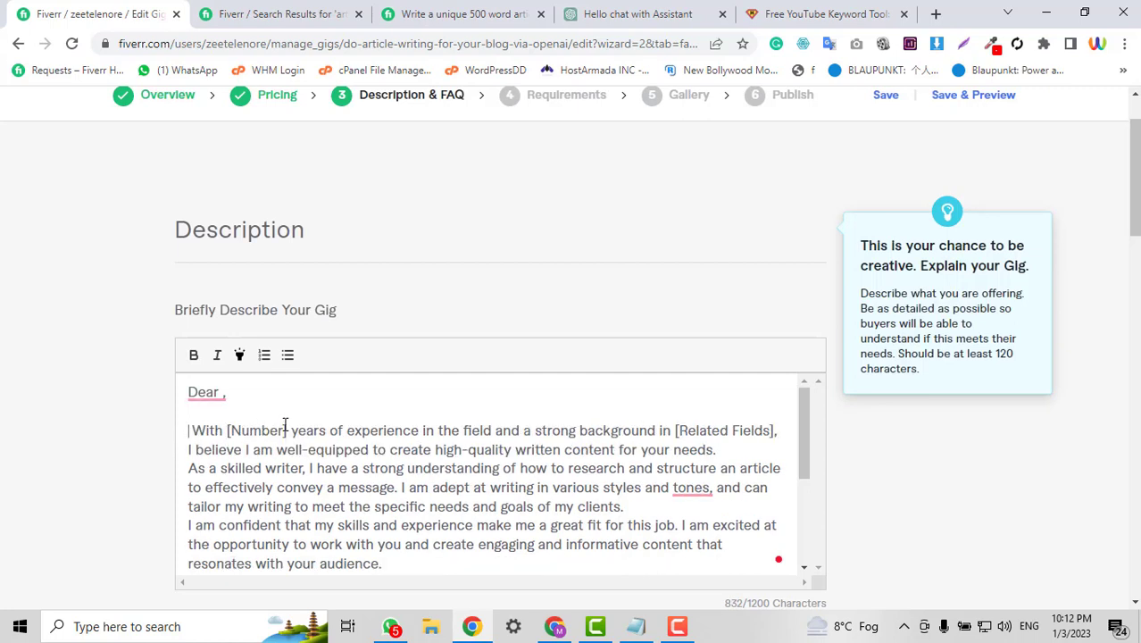
Replace the "[Number]" placeholder for the years of experience with 7.
double_click(244, 429)
left_click(280, 429)
left_click_drag(287, 430, 226, 431)
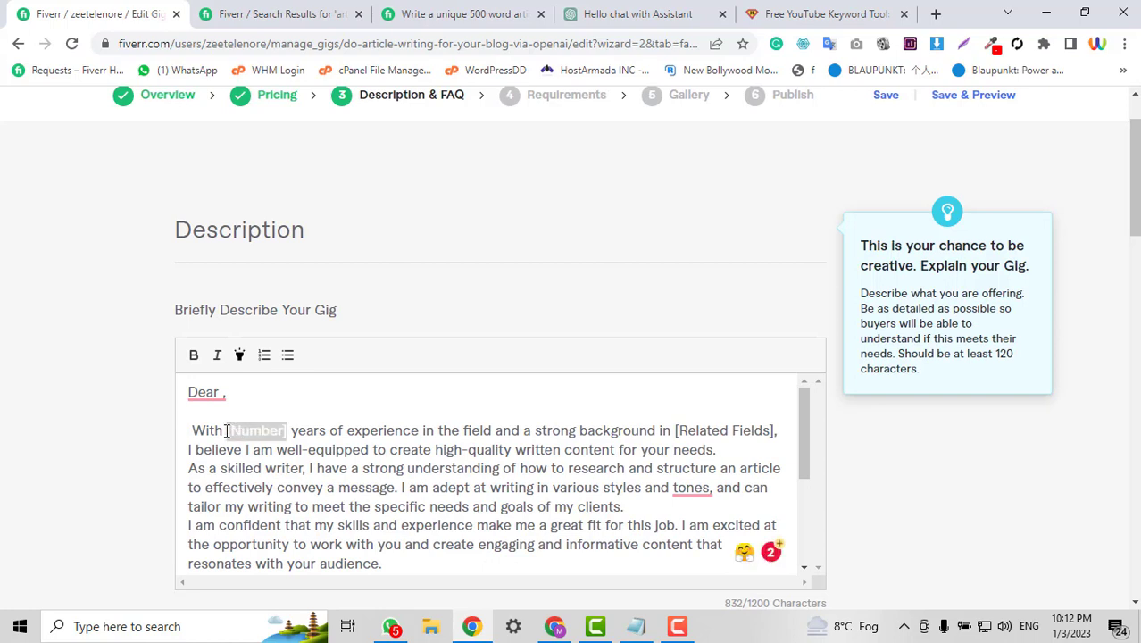
type("7")
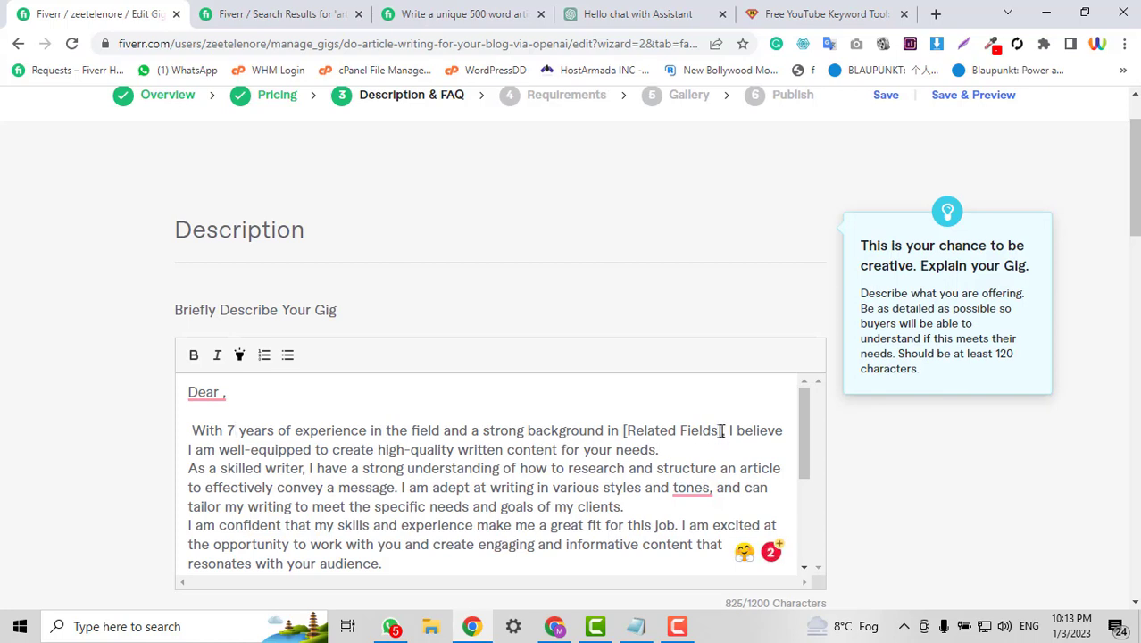
Replace the "[Related Fields]" placeholder in the description with "Article Wrting".
left_click_drag(721, 431, 626, 432)
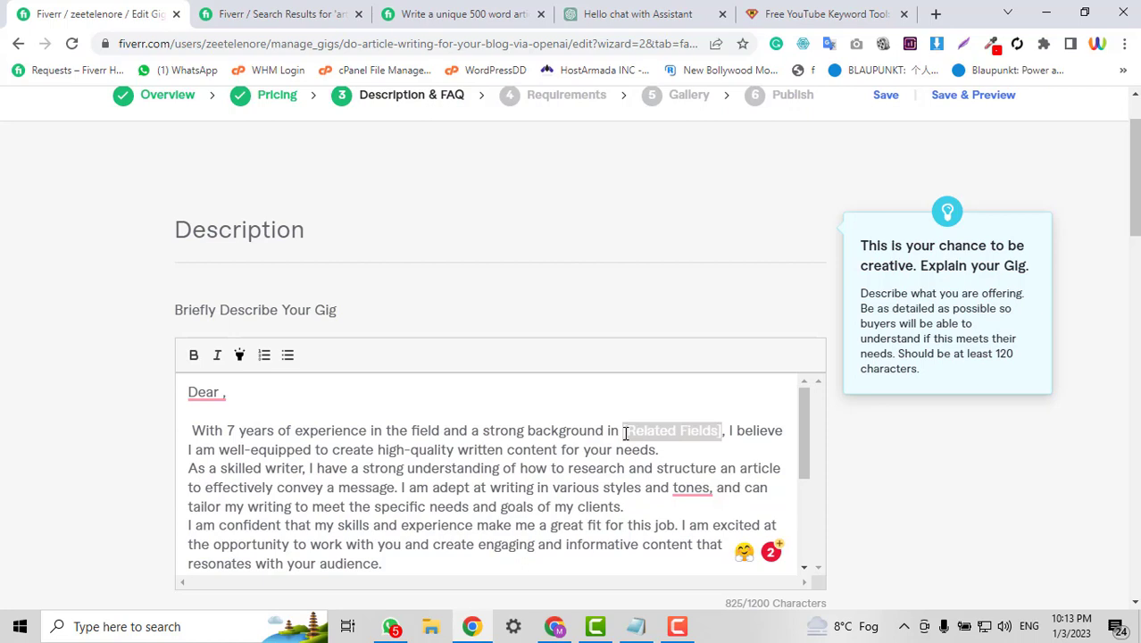
type("Article")
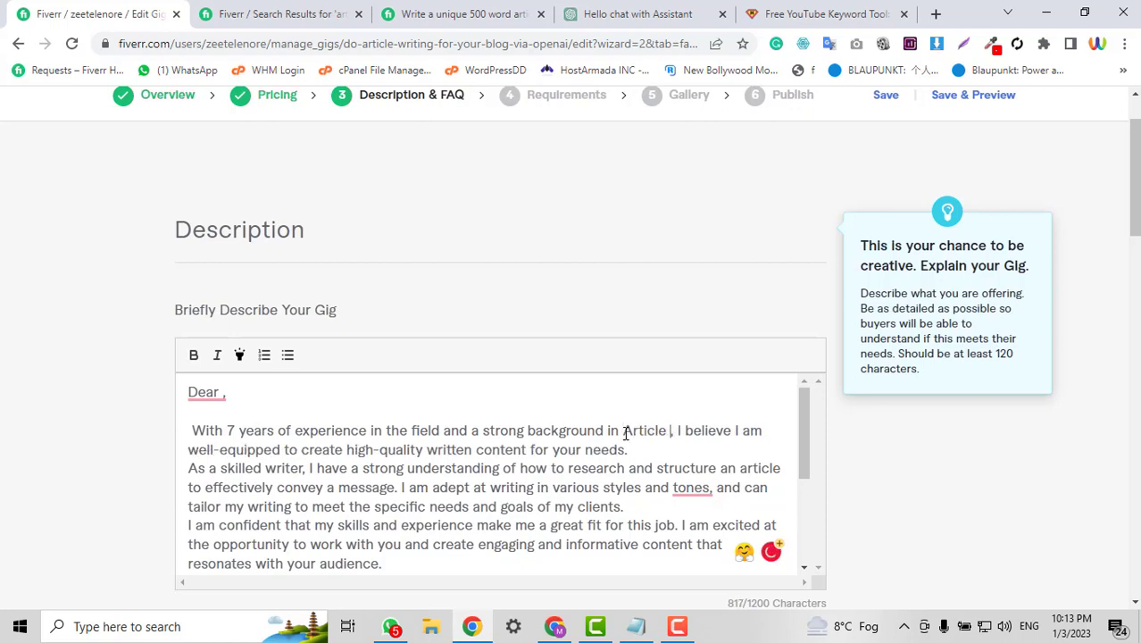
type(" Wrting")
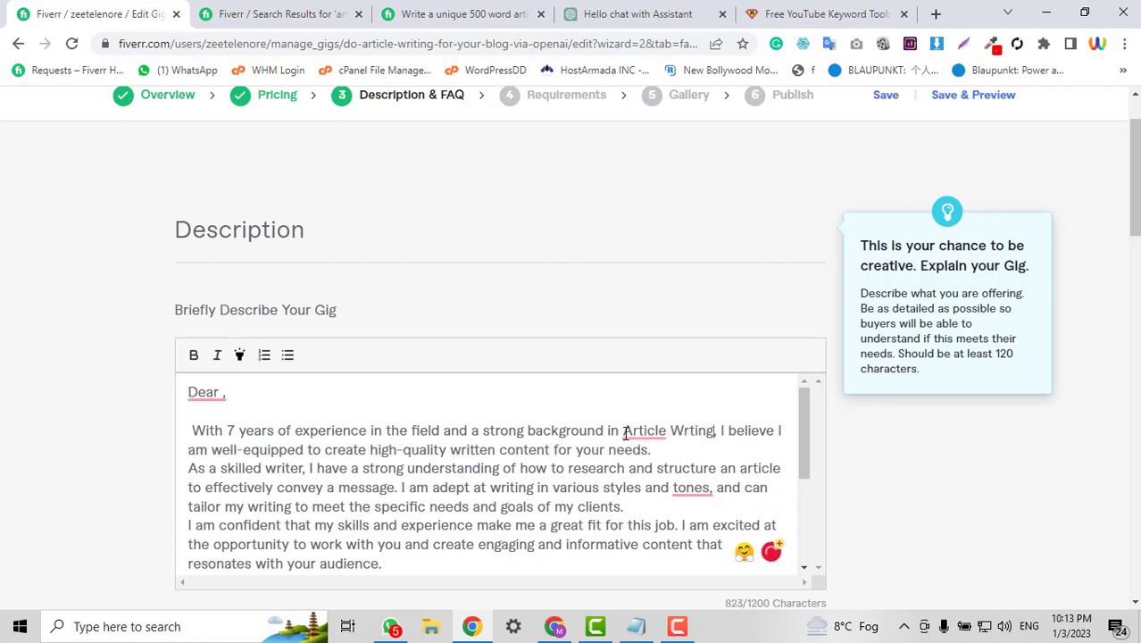
right_click(645, 429)
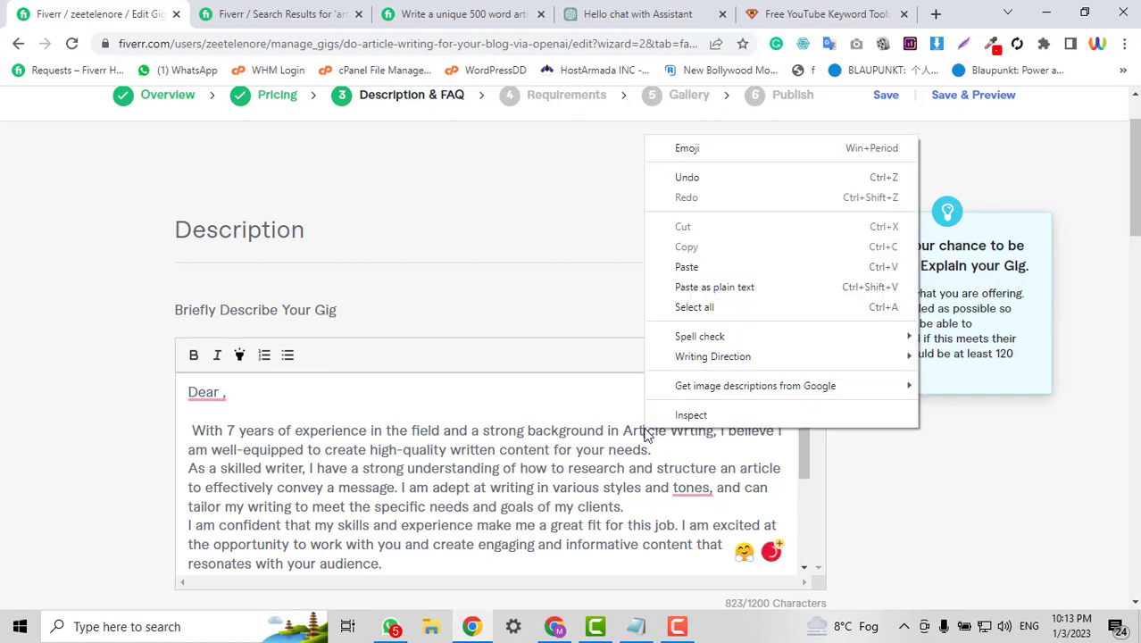
left_click(648, 462)
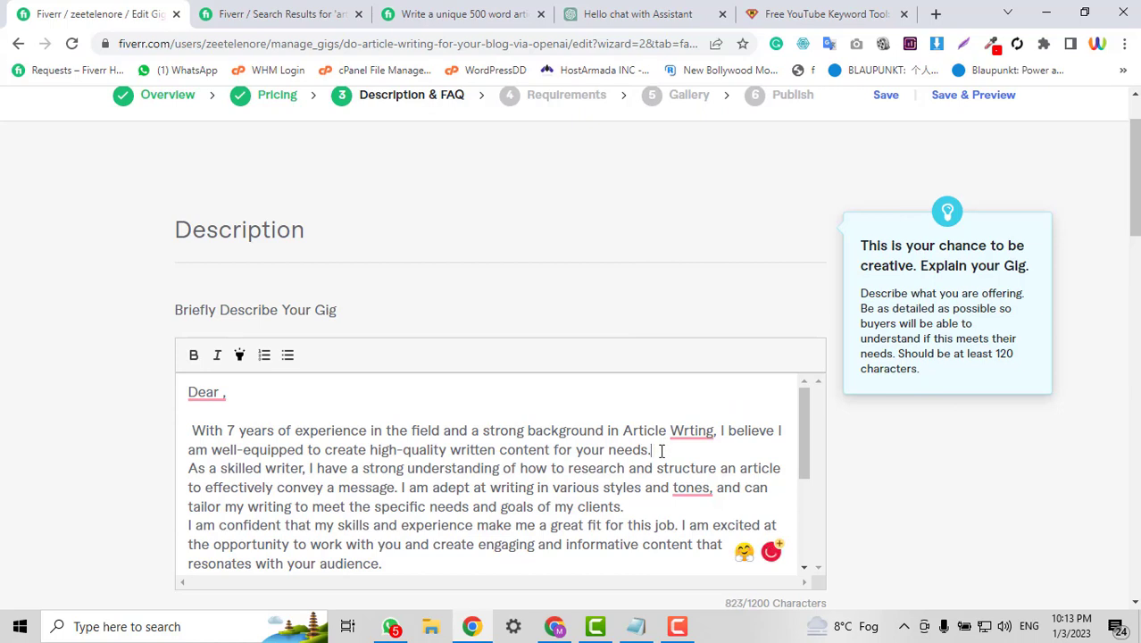
Insert blank lines after the experience paragraph and after the "As a skilled writer" paragraph of the description.
key("Return")
scroll(364, 446, "down", 1)
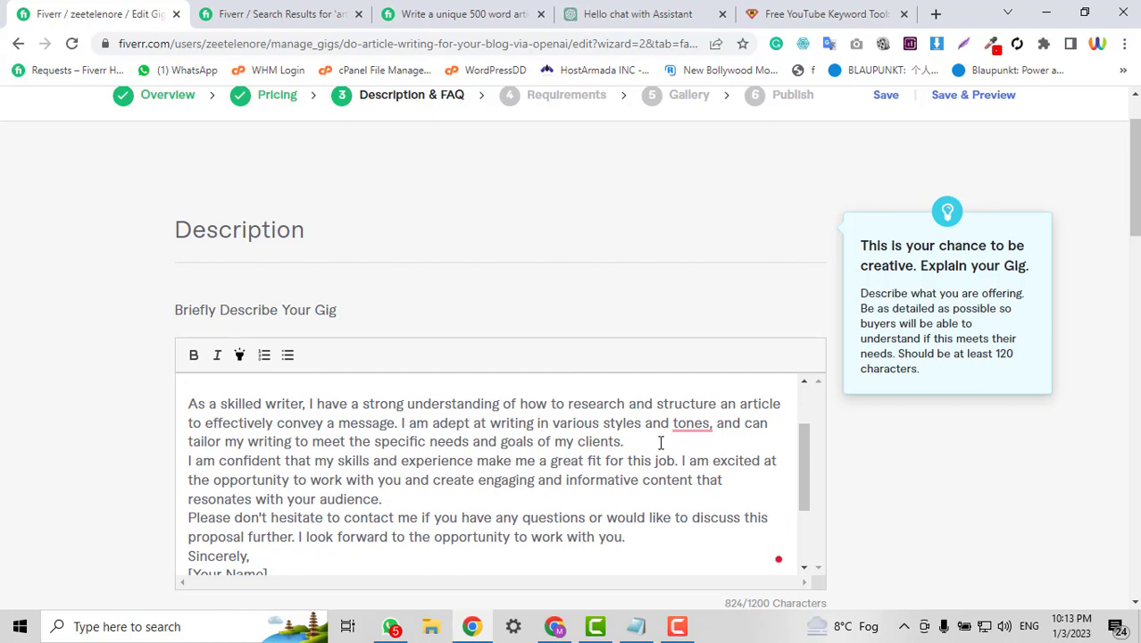
key("Return")
scroll(580, 444, "down", 1)
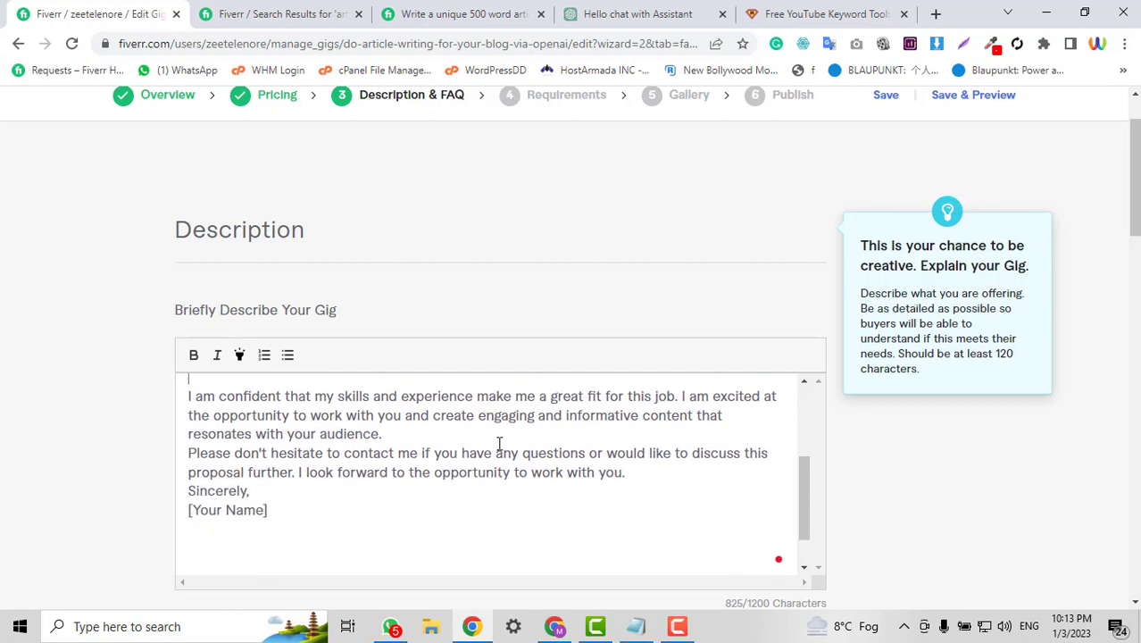
Insert blank lines after the "I am confident" paragraph and after the "Please don't hesitate" paragraph of the description.
left_click(395, 432)
key("Return")
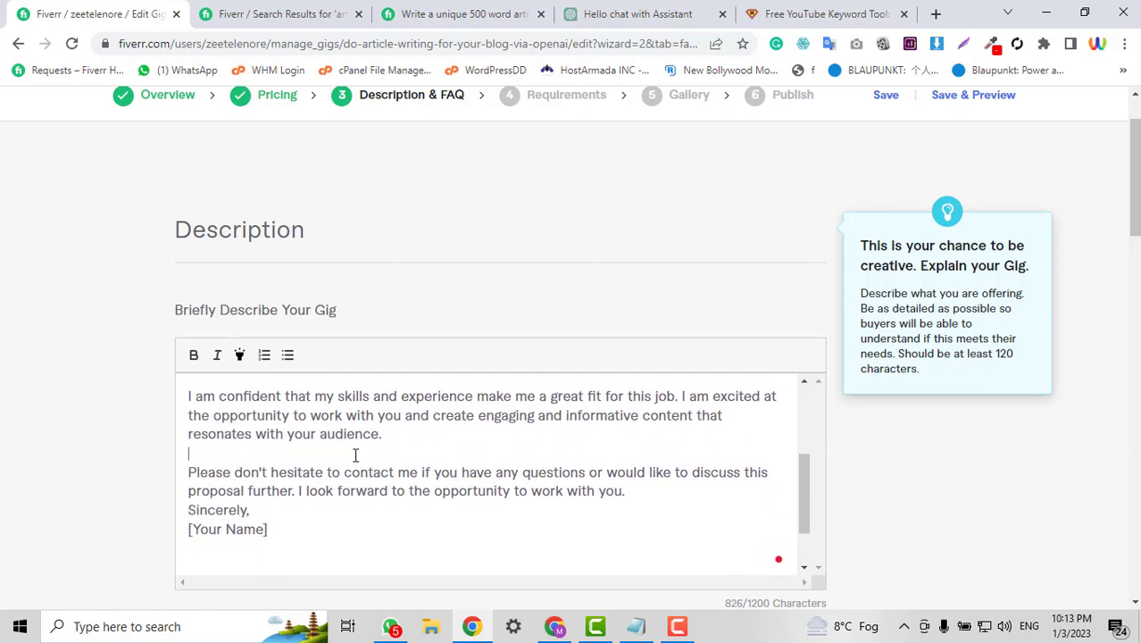
scroll(295, 487, "down", 1)
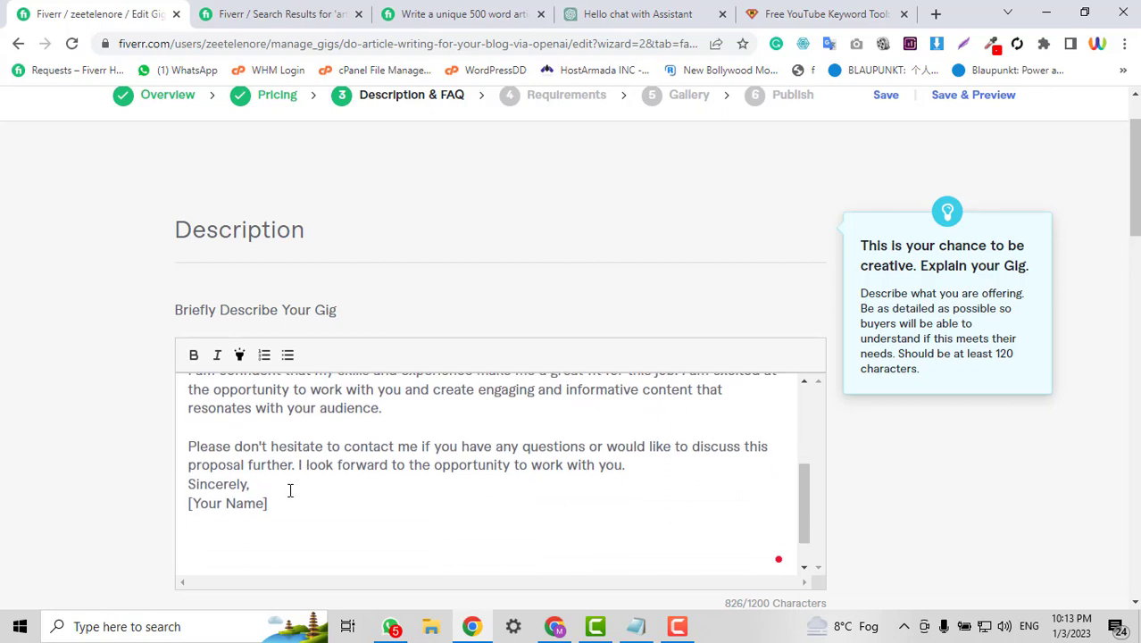
left_click(654, 428)
key("Return")
Replace the "[Your Name]" placeholder under "Sincerely," with the seller's username.
left_click_drag(268, 480, 191, 482)
type("Zeet")
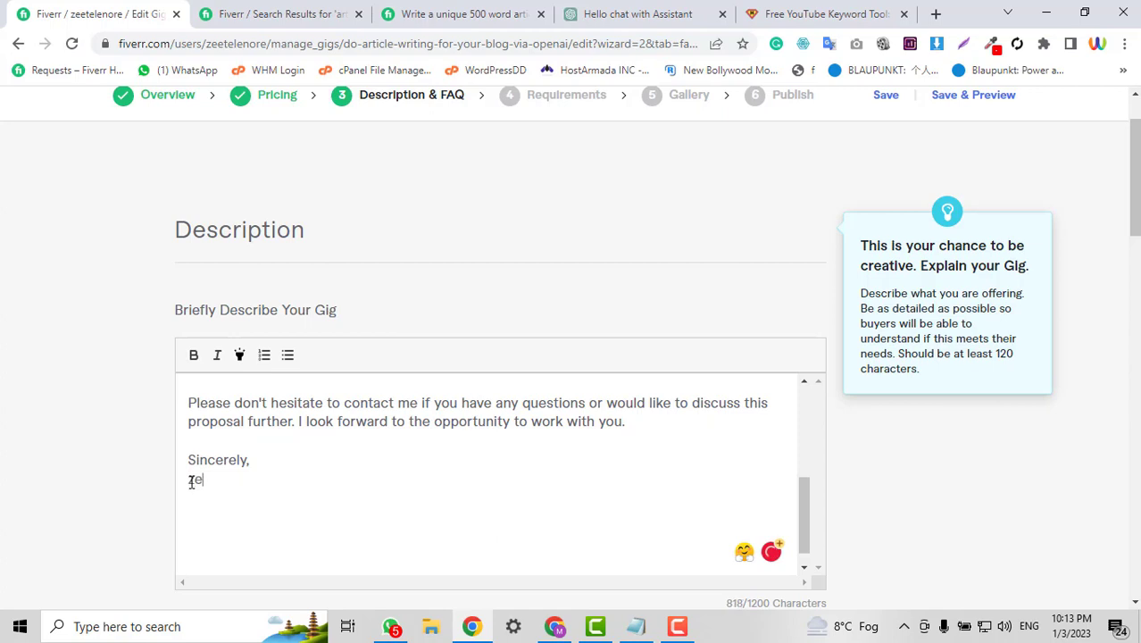
type("elnore")
Check the edited description from start to end, then save it without any FAQ and continue to the Requirements stage.
scroll(296, 482, "down", 1)
scroll(297, 482, "down", 2)
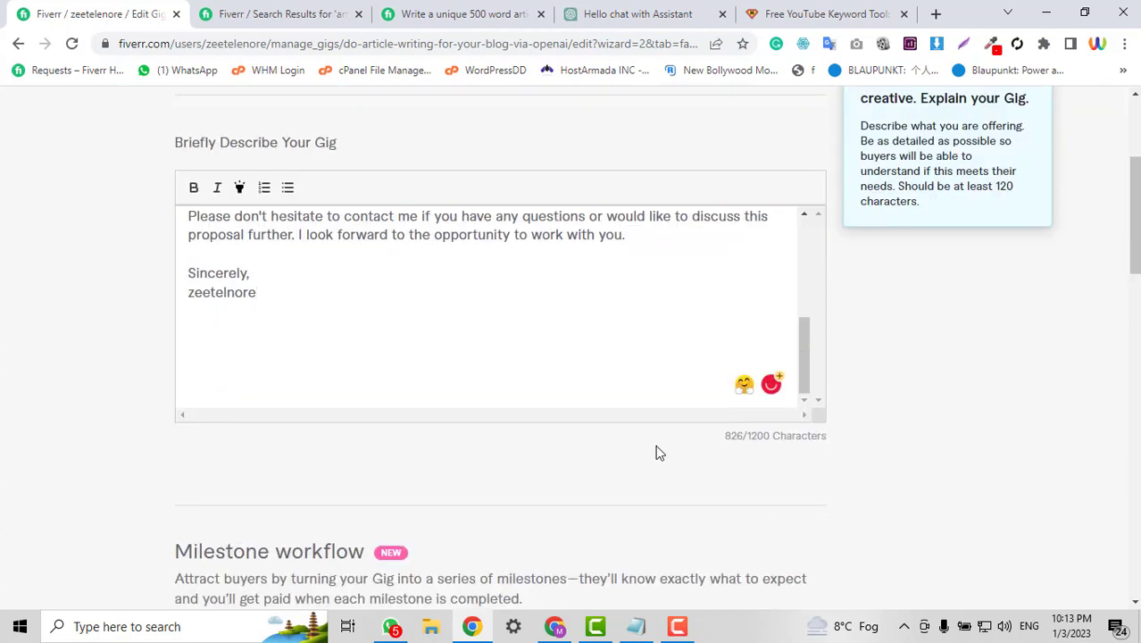
scroll(716, 370, "up", 5)
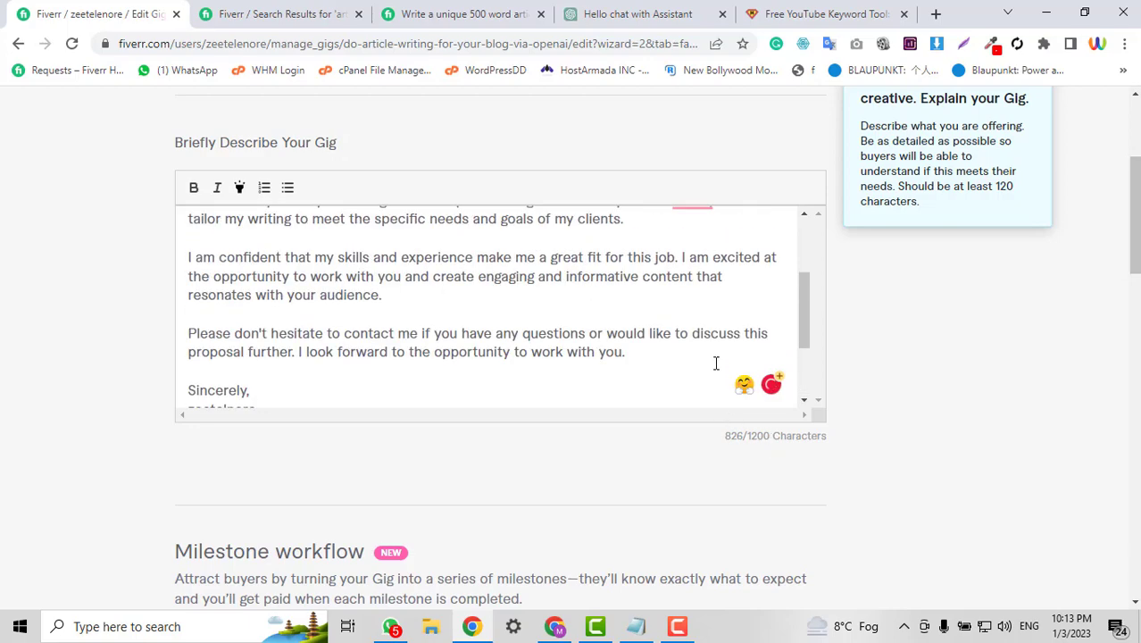
scroll(730, 352, "up", 1)
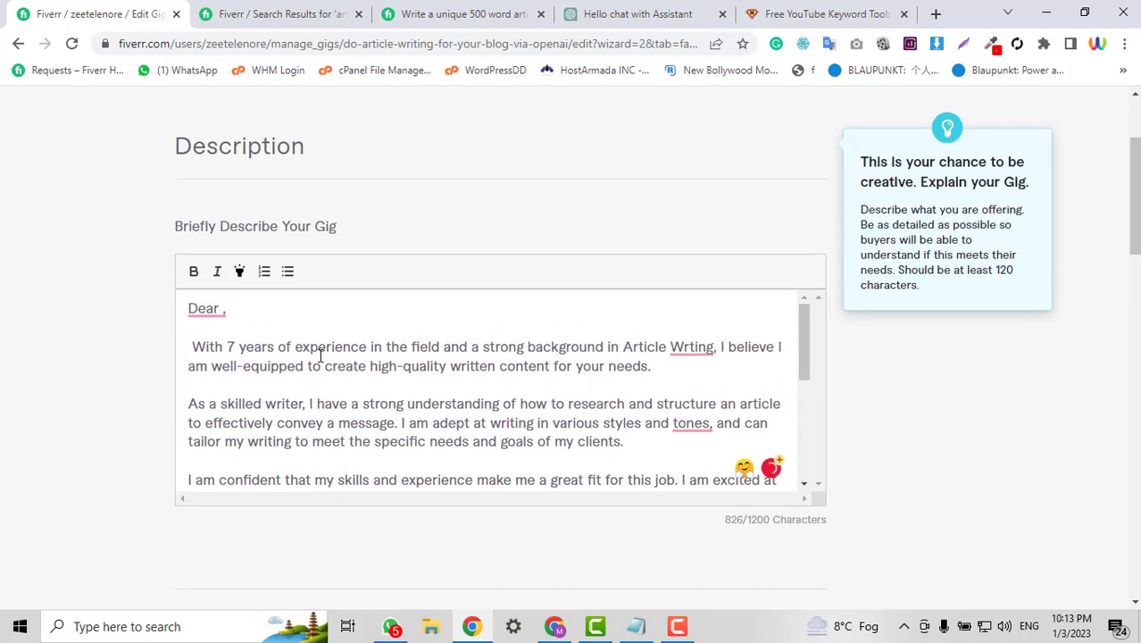
scroll(416, 336, "down", 2)
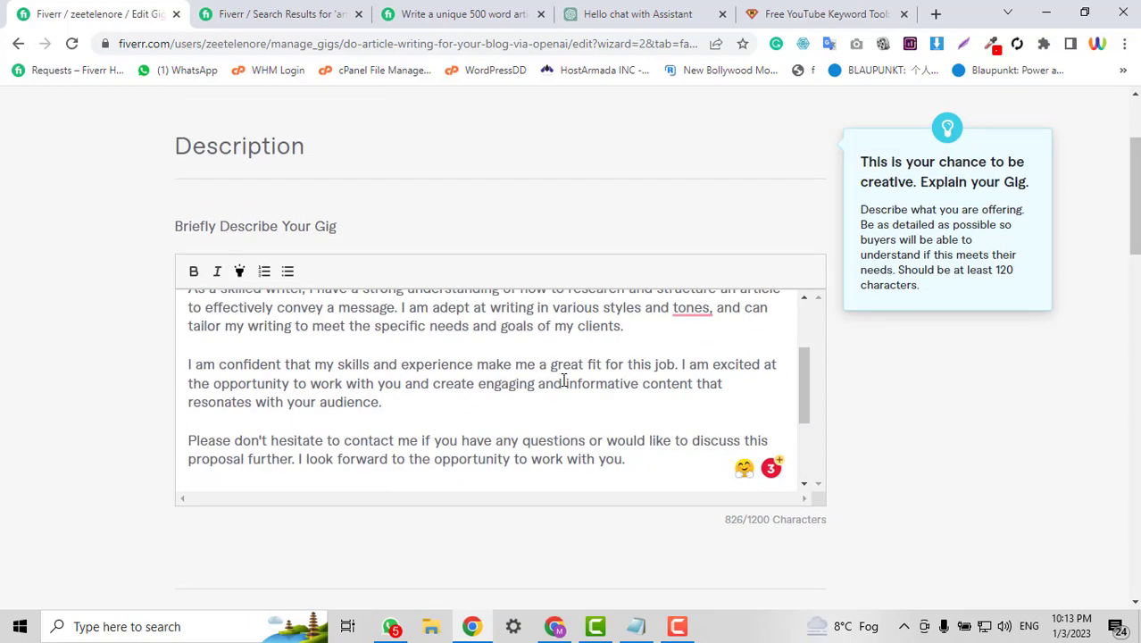
scroll(435, 379, "up", 5)
scroll(672, 373, "down", 5)
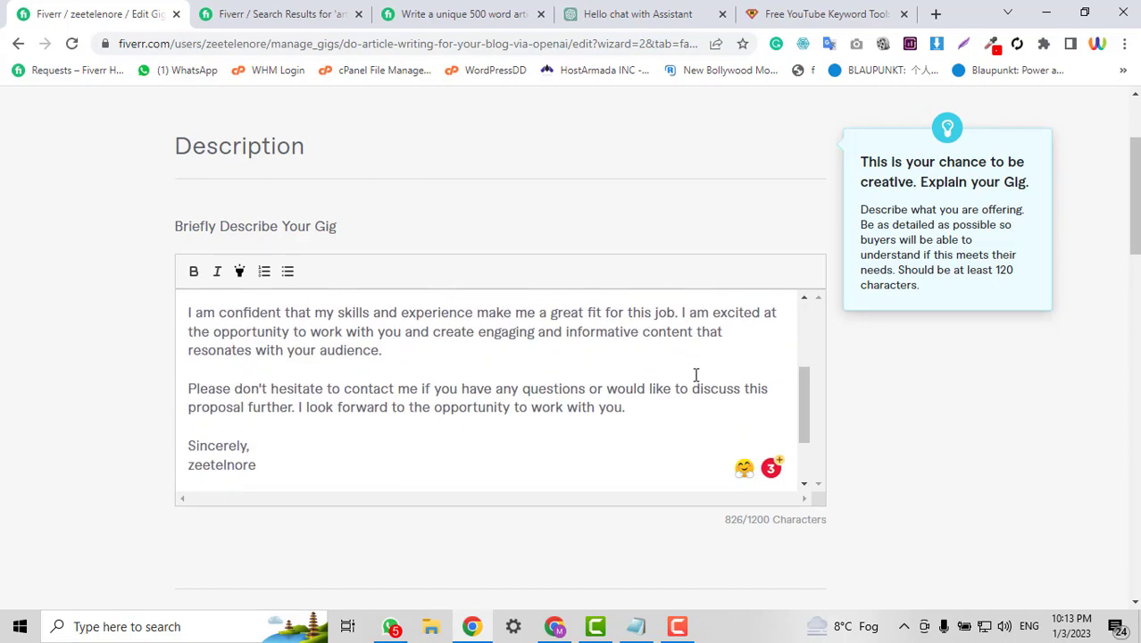
left_click_drag(1137, 217, 1136, 369)
scroll(1136, 369, "down", 5)
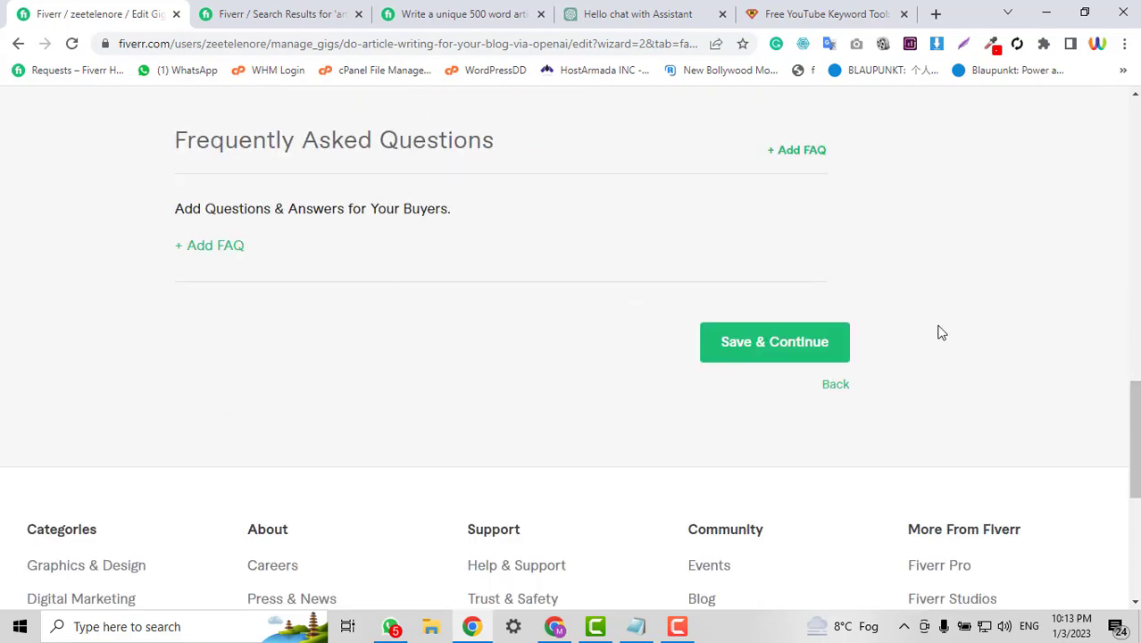
left_click(774, 355)
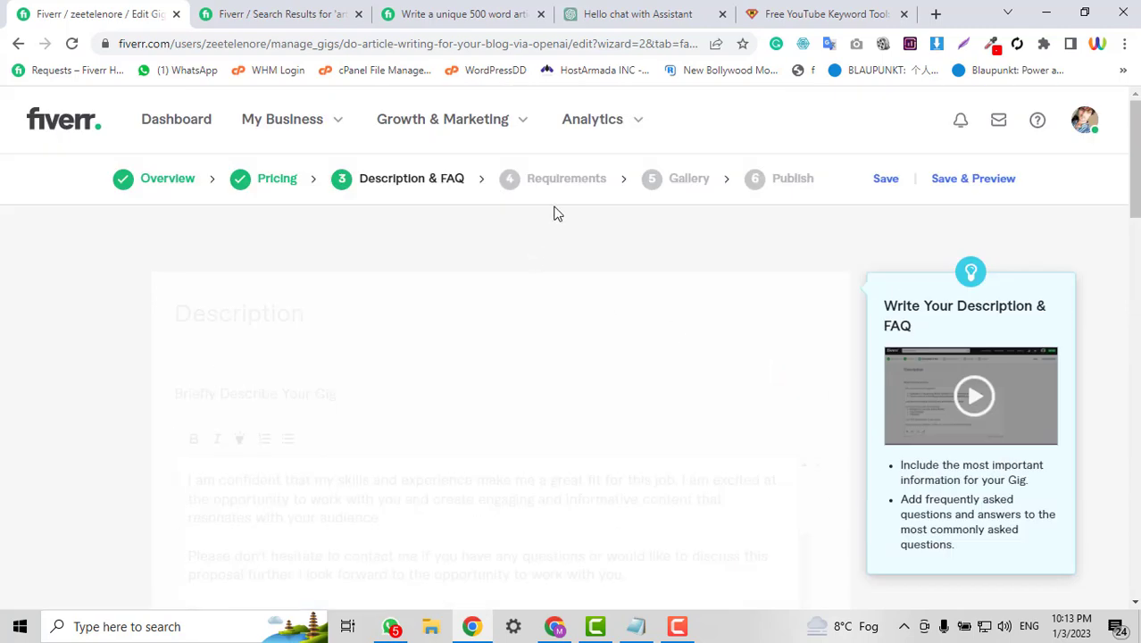
Add a required free-text question for buyers reading "Plz send me your complete requirements about your article.".
scroll(510, 372, "down", 1)
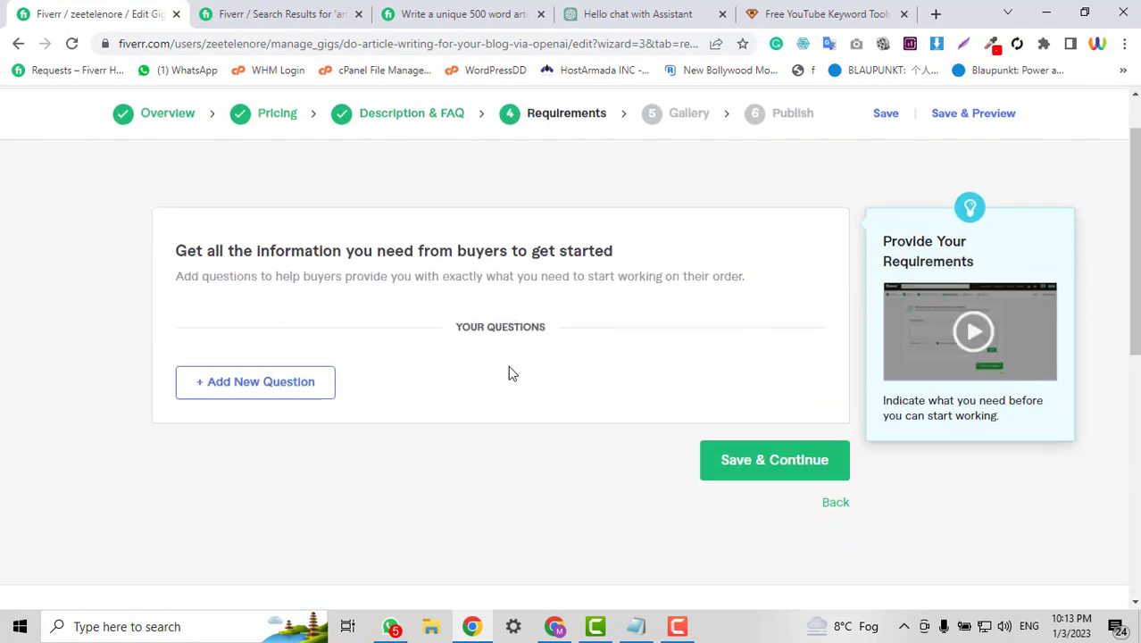
left_click(237, 372)
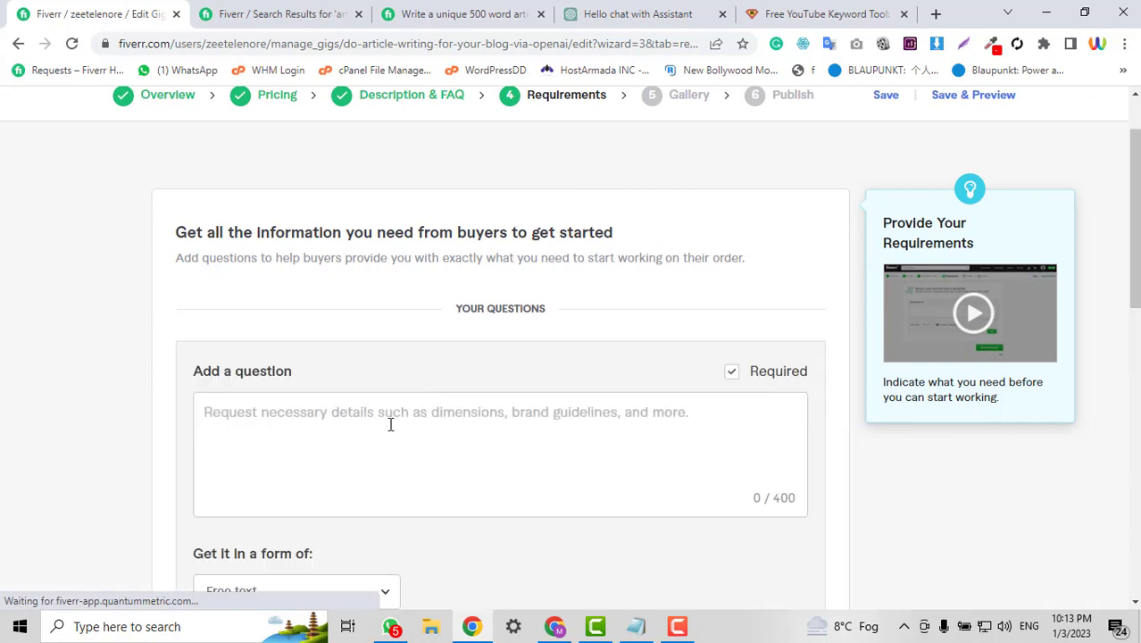
left_click(390, 424)
type("Plz")
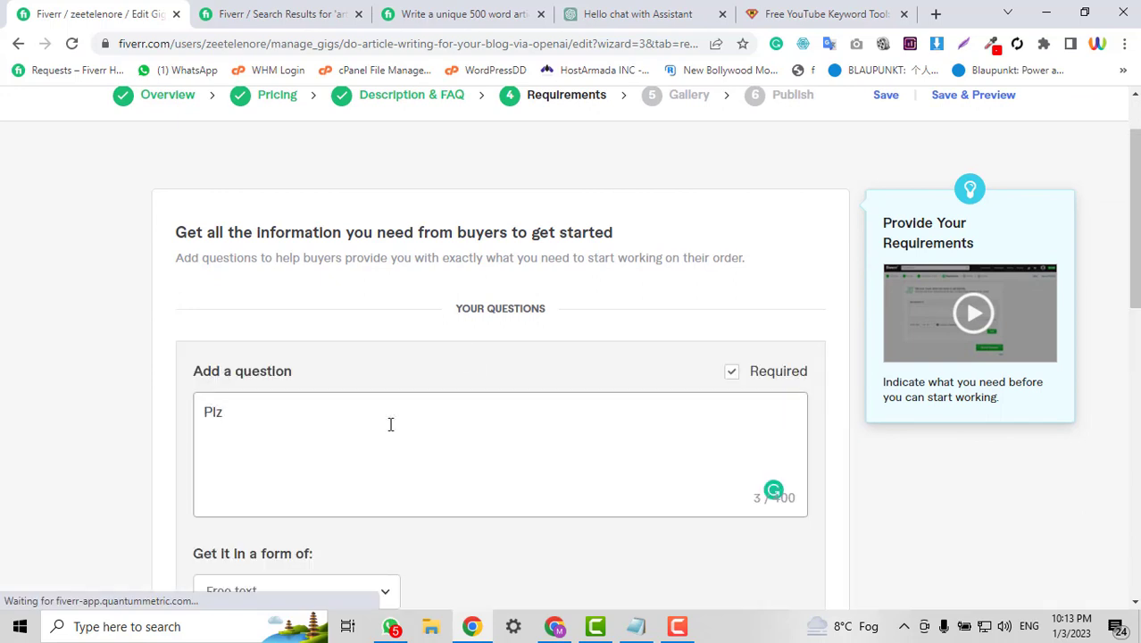
type(" send me")
key("BackSpace")
key("BackSpace")
type("your cm")
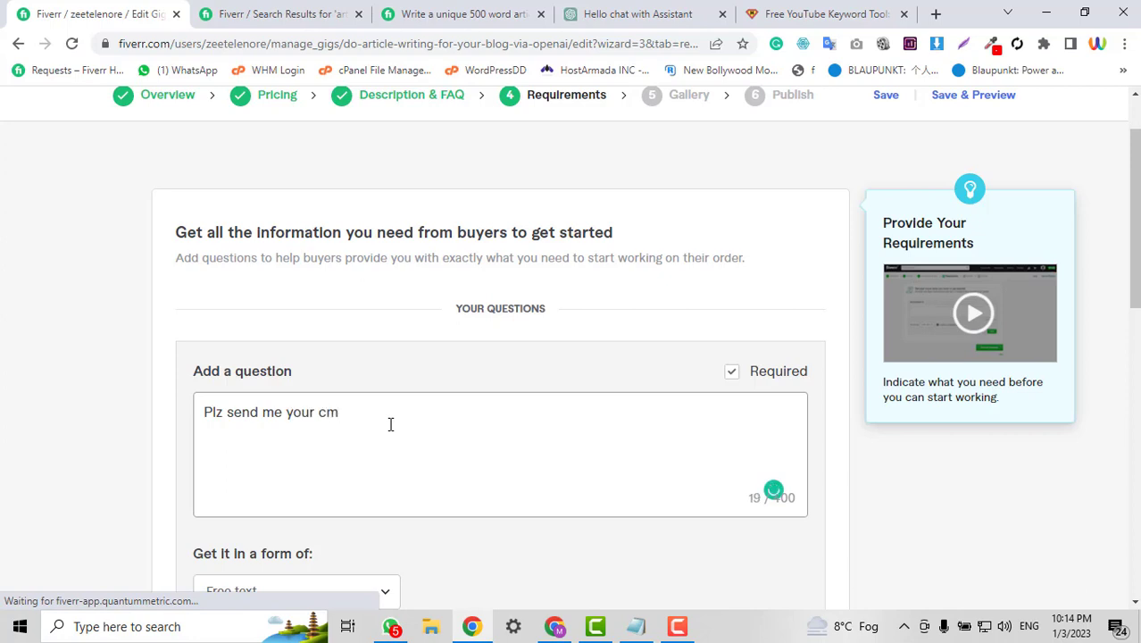
key("BackSpace")
type("omplete req")
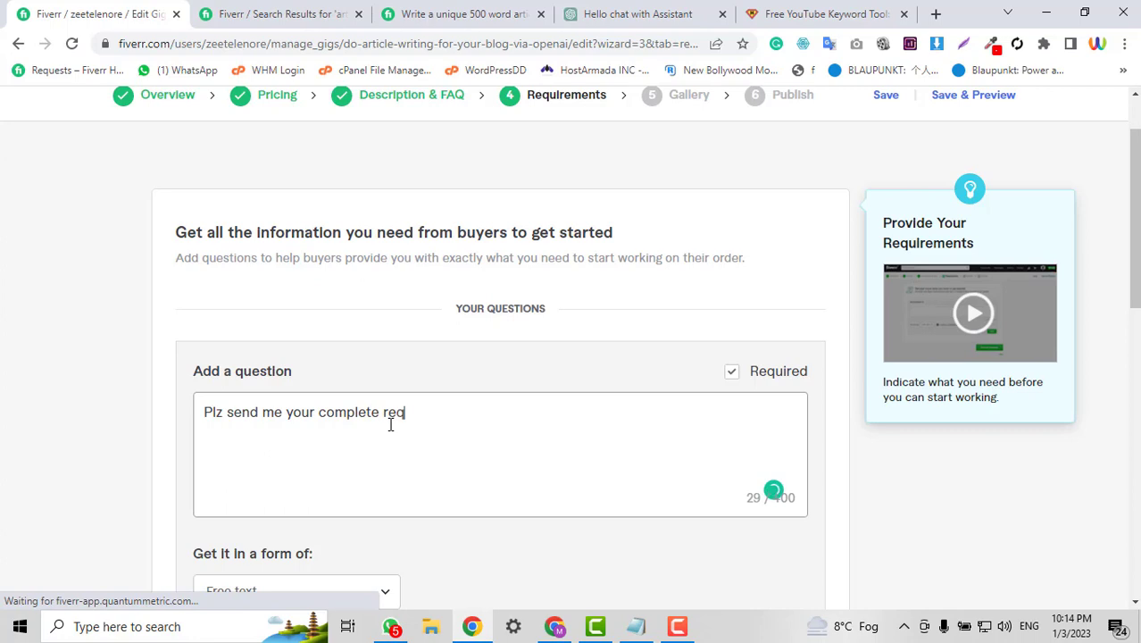
type("uiremnents ab")
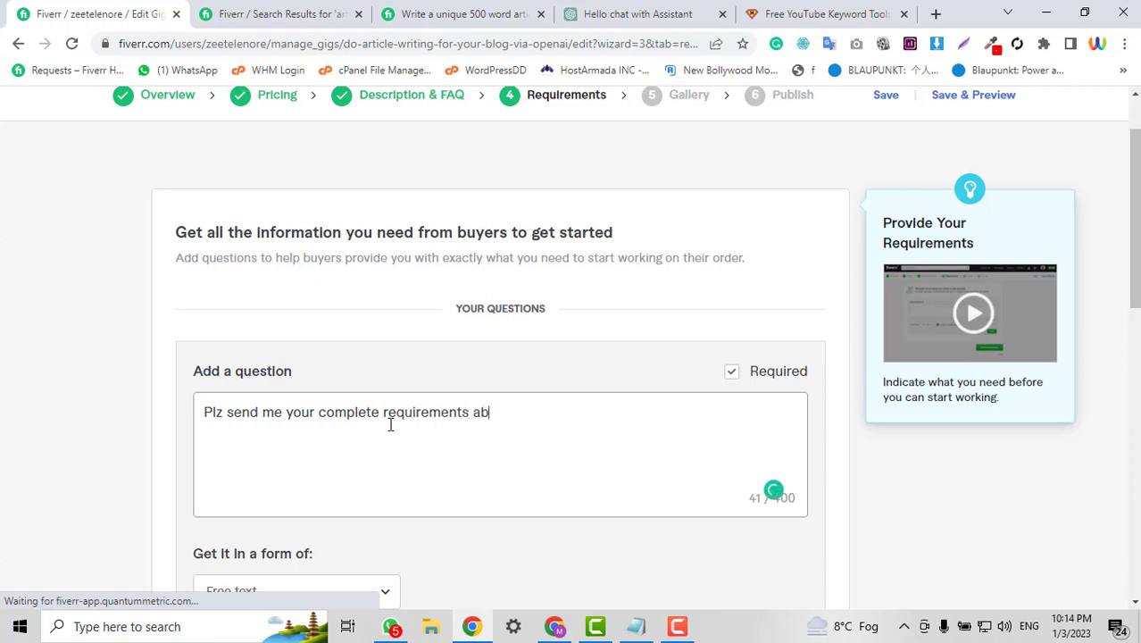
type("out tyour")
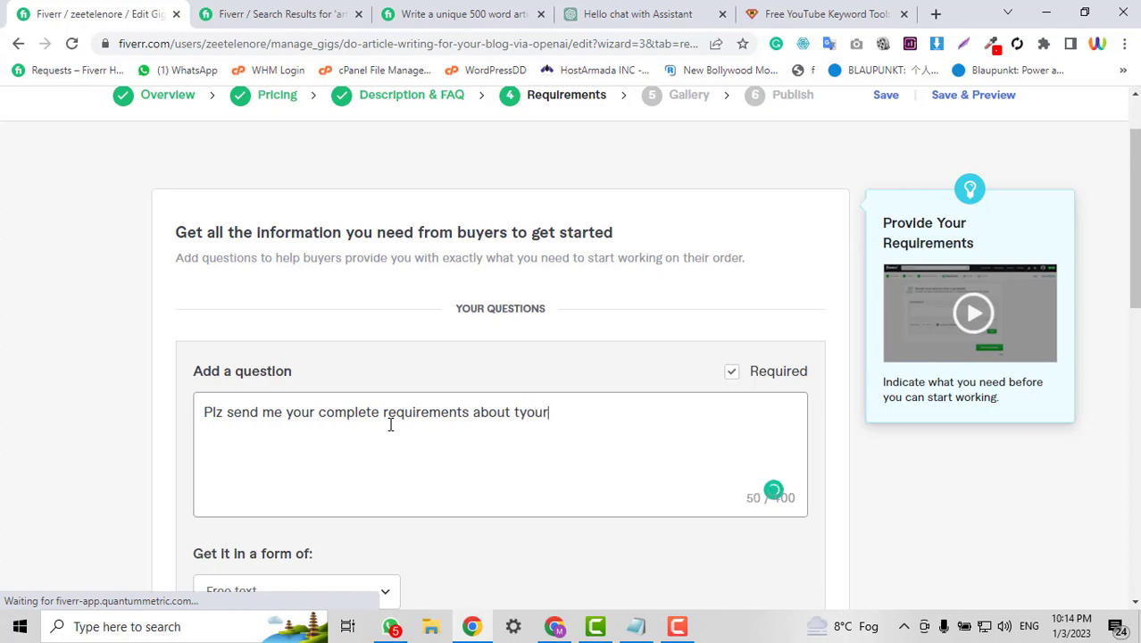
key("BackSpace")
key("BackSpace")
key("BackSpace")
key("BackSpace")
key("BackSpace")
type("your articl")
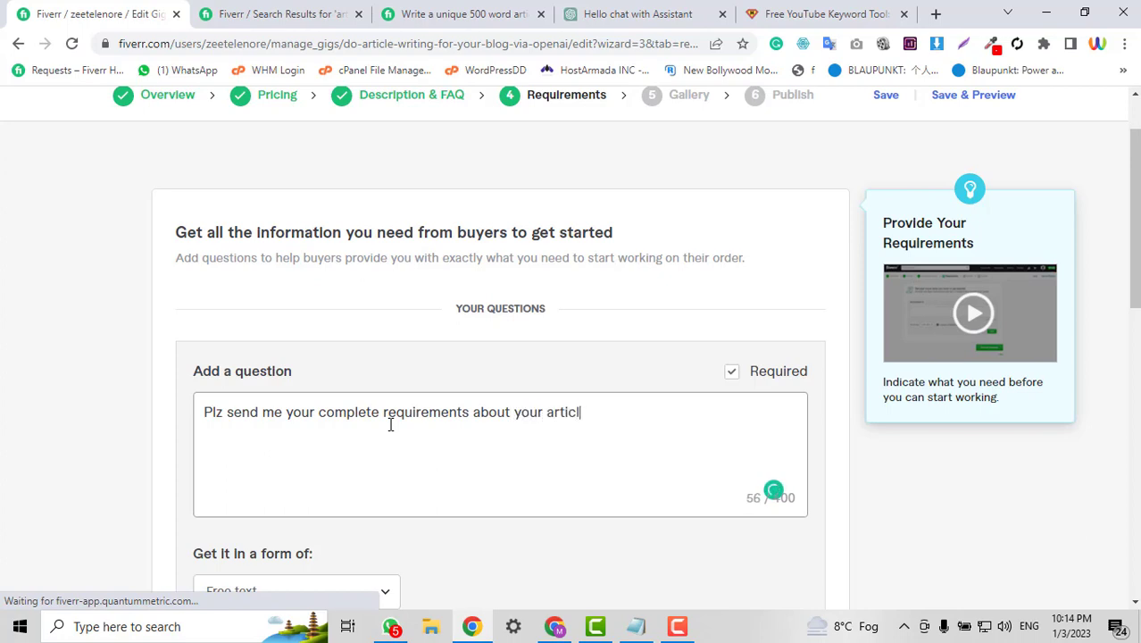
type("e.")
scroll(390, 425, "down", 3)
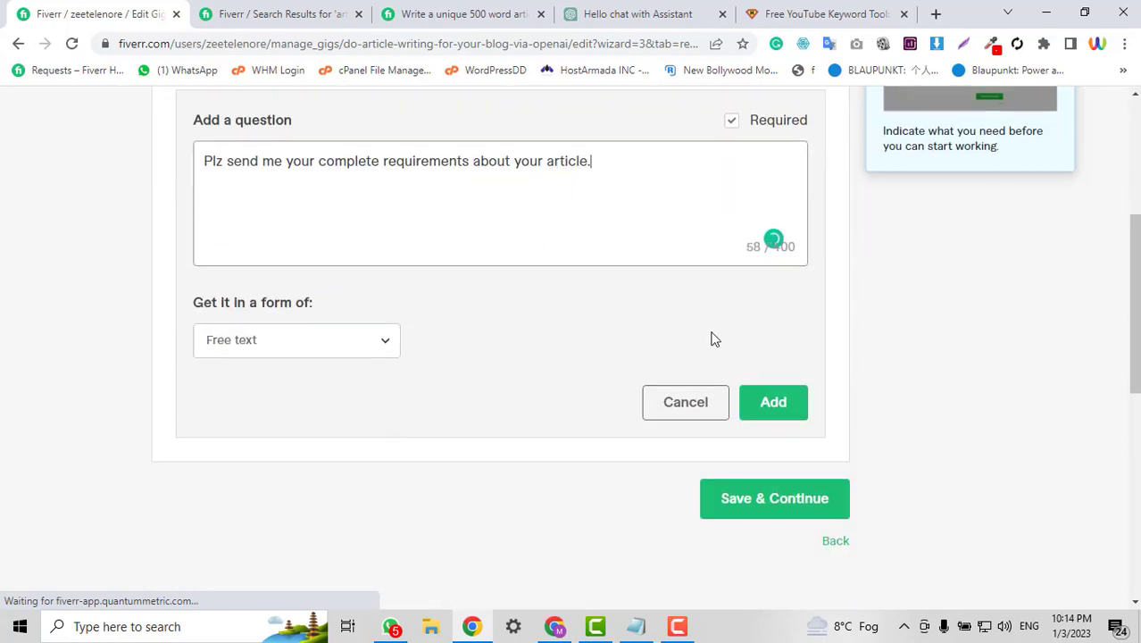
left_click(792, 405)
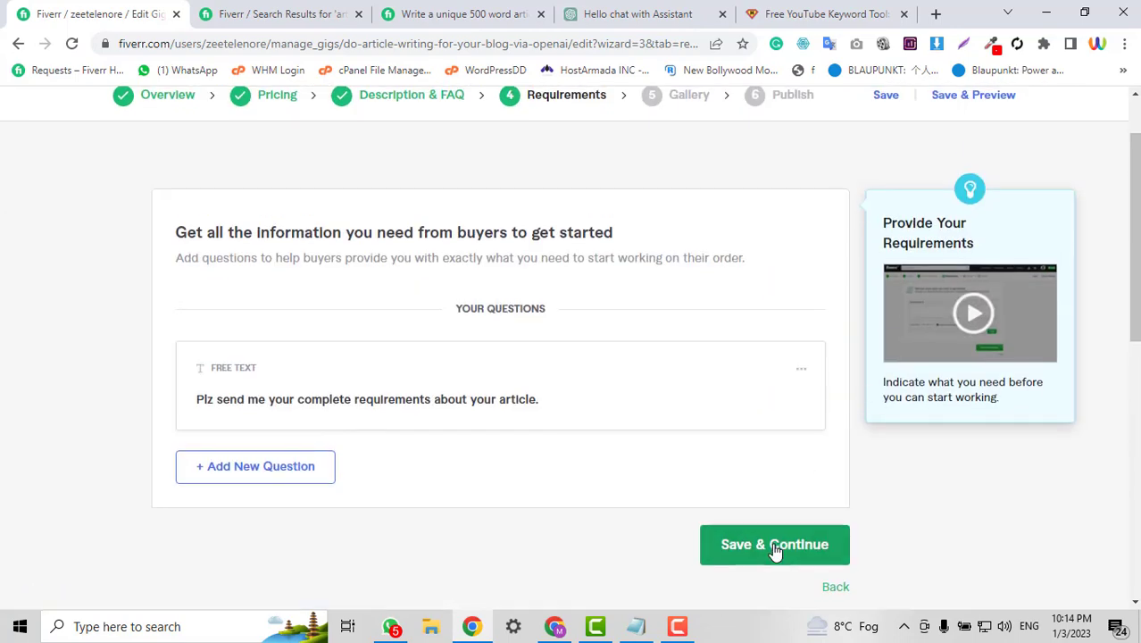
Save the requirements, continue to the Gallery stage and look over its image and video upload areas.
left_click(772, 549)
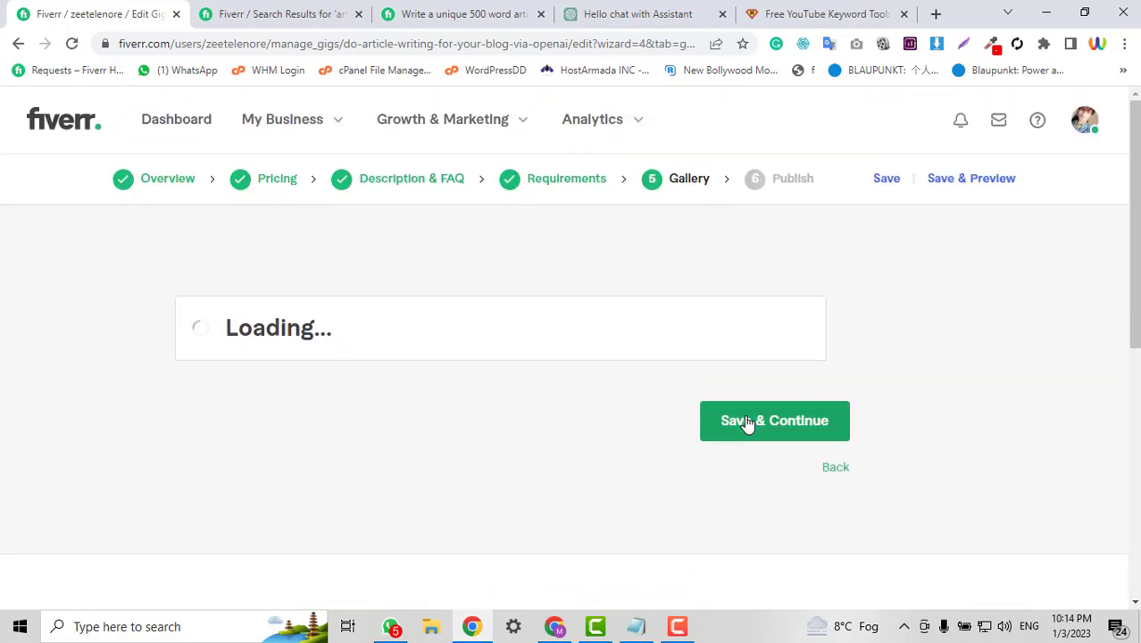
scroll(705, 377, "down", 3)
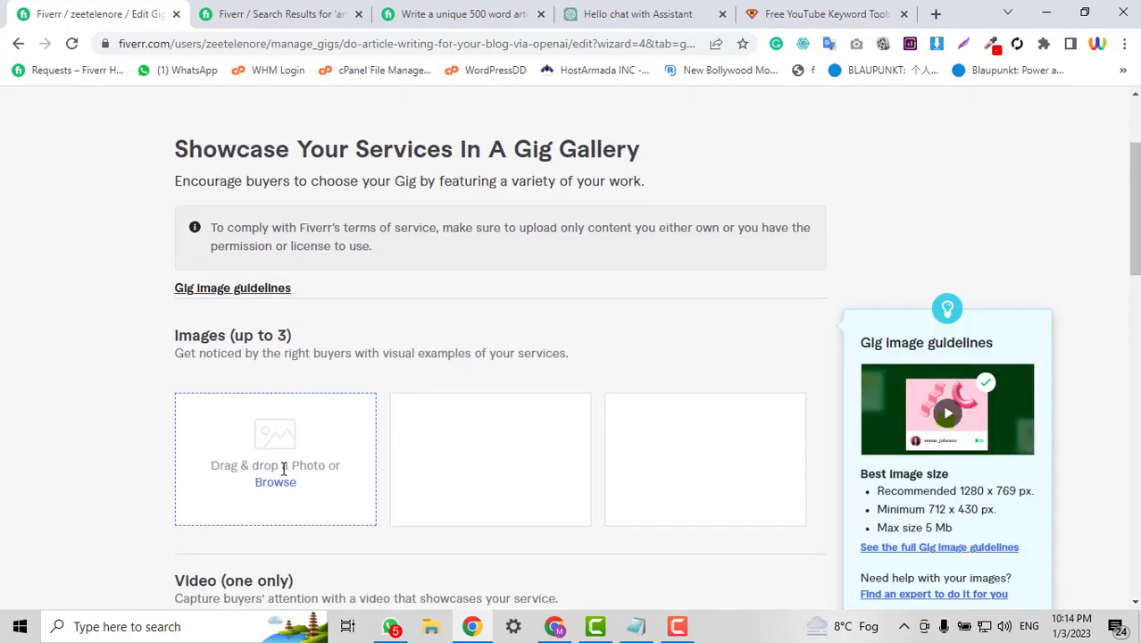
scroll(396, 360, "down", 2)
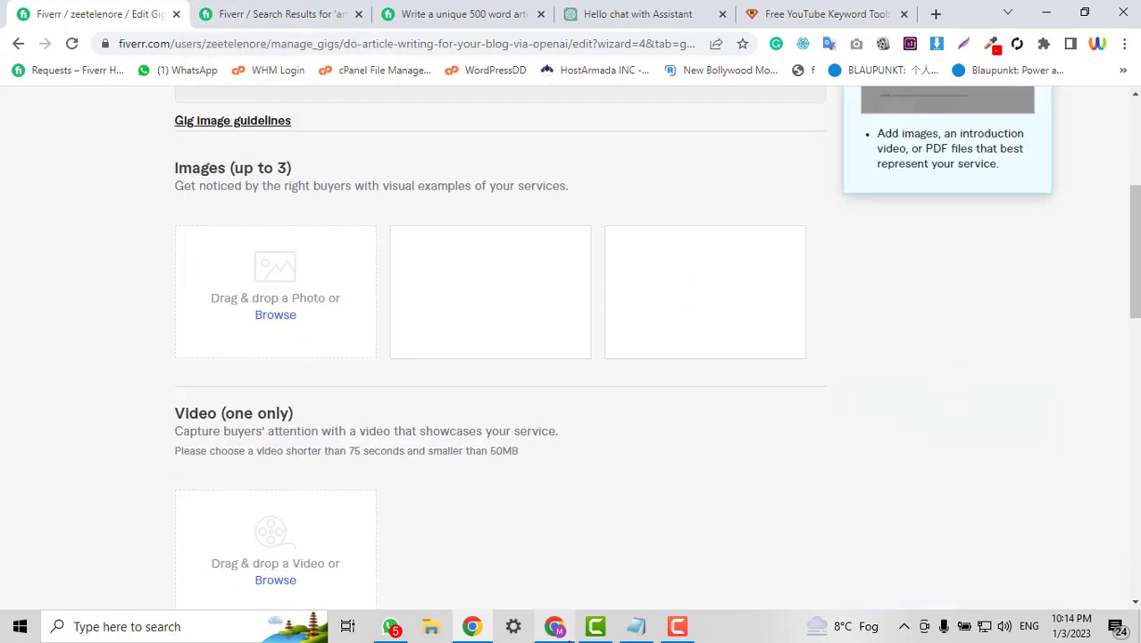
Switch to the other Chrome window and open canva.com.
left_click(472, 626)
type("ca")
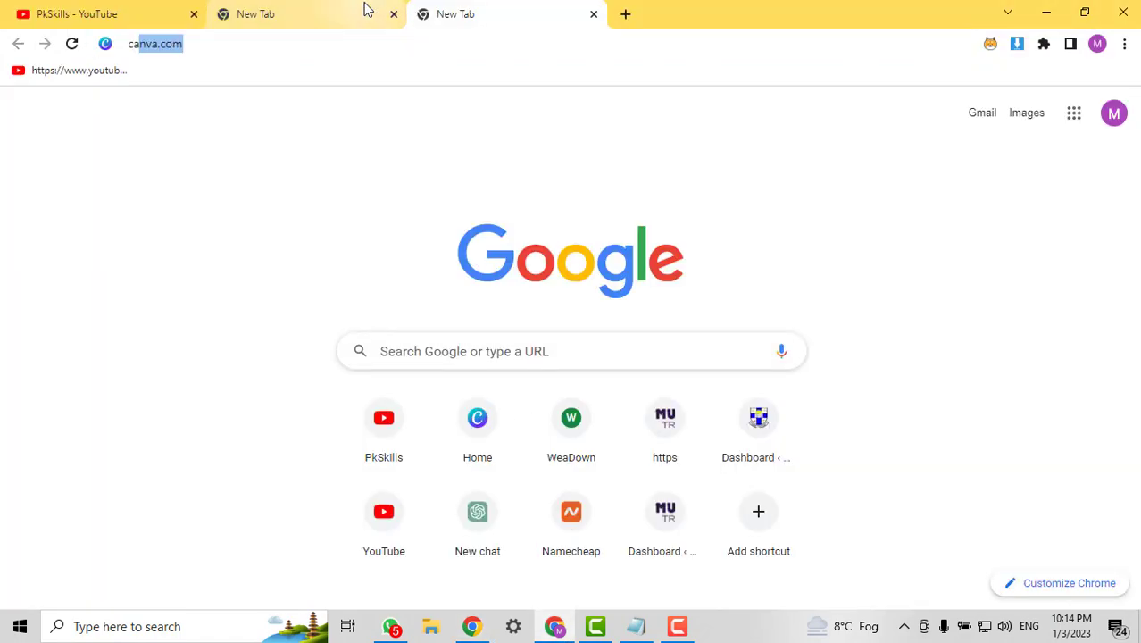
key("Return")
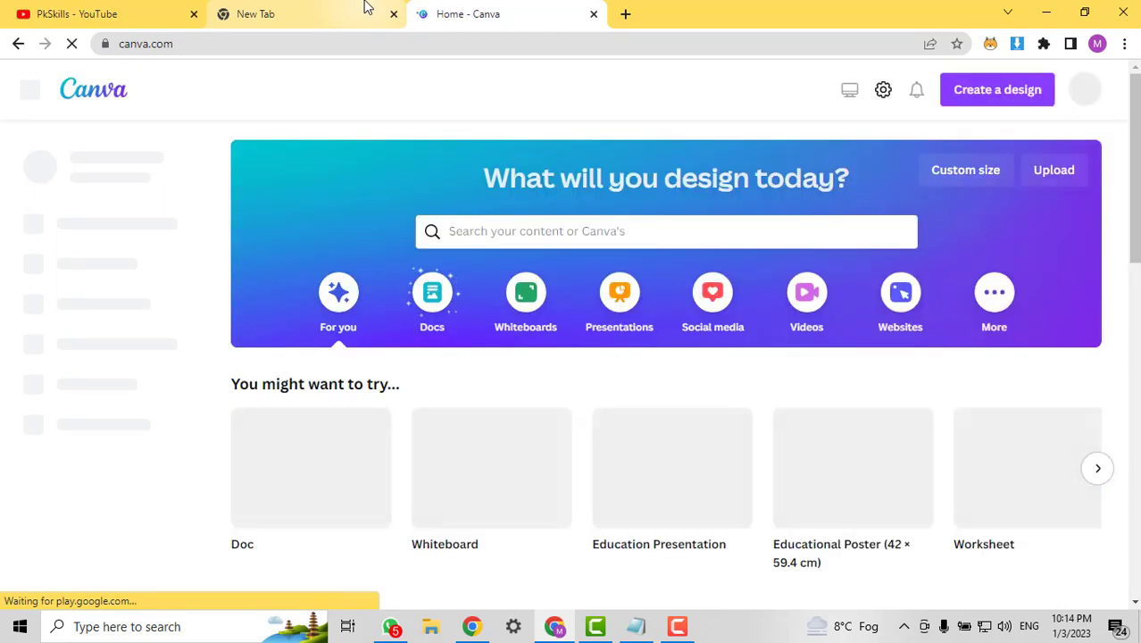
Search Canva's templates for "youtube thumbnail".
left_click(565, 232)
type("y")
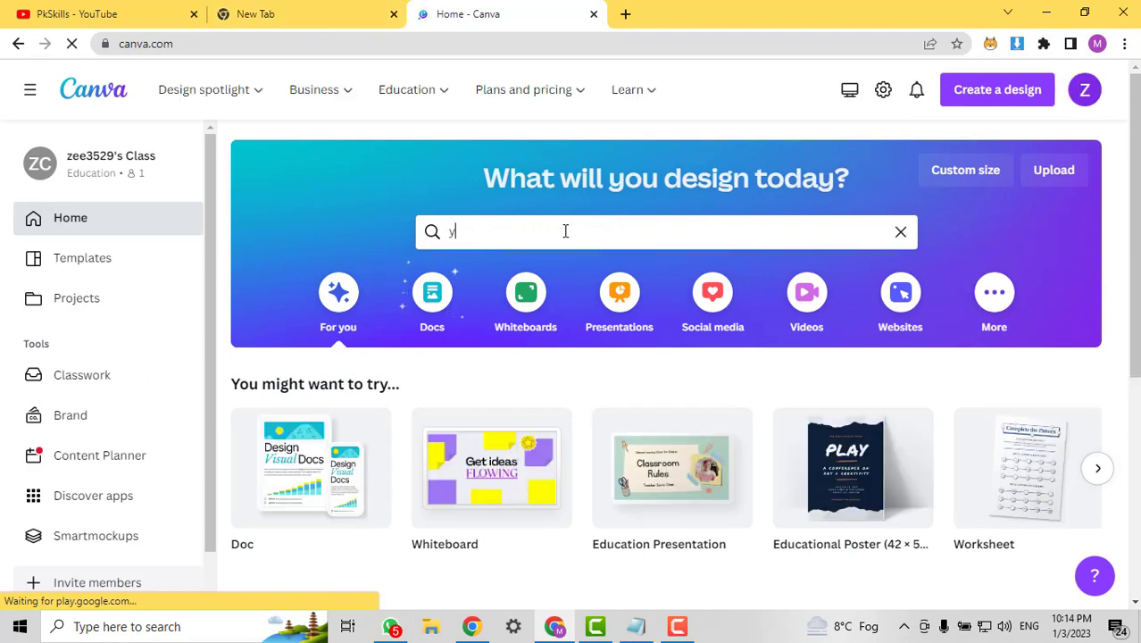
type("outube ")
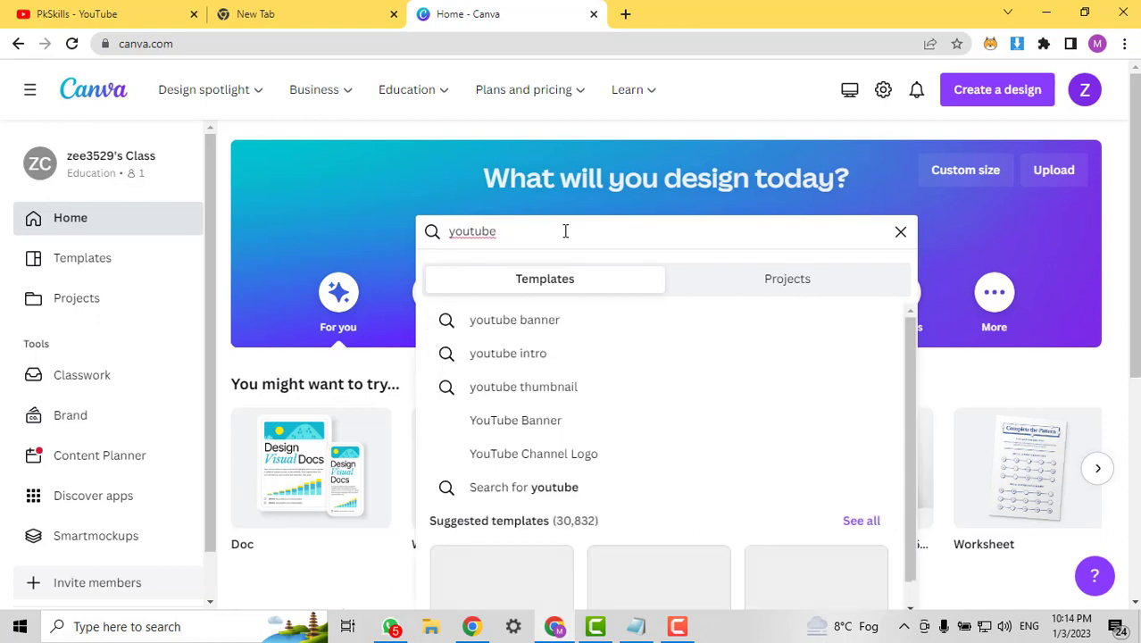
type("th")
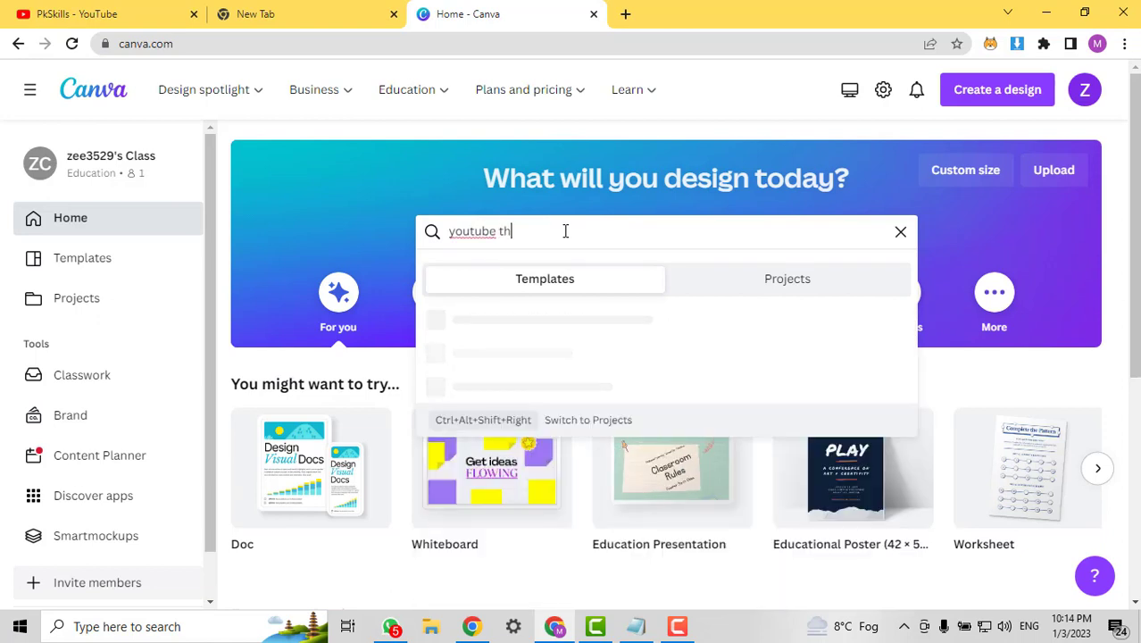
left_click(553, 320)
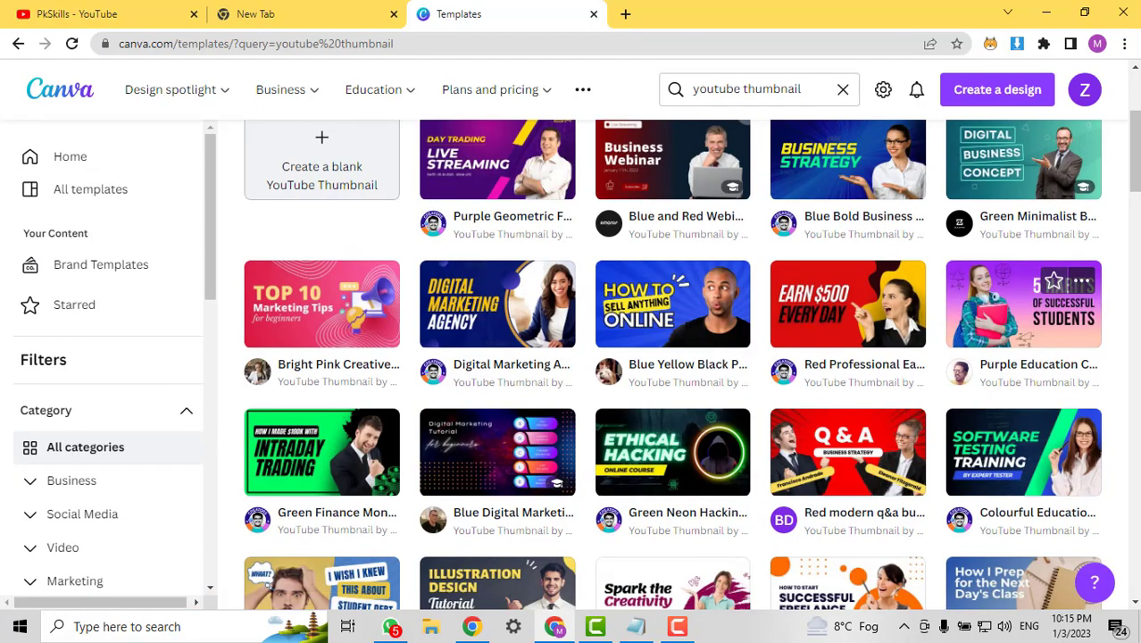
Browse the YouTube thumbnail template results for a design suitable for the gig image.
scroll(1062, 294, "up", 1)
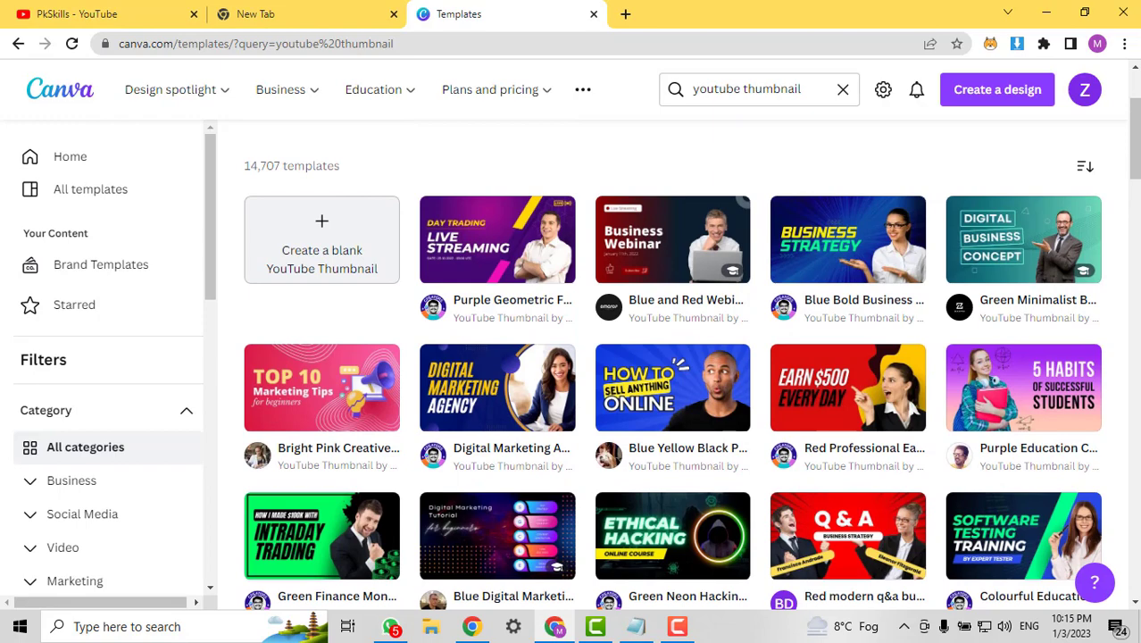
scroll(673, 363, "down", 4)
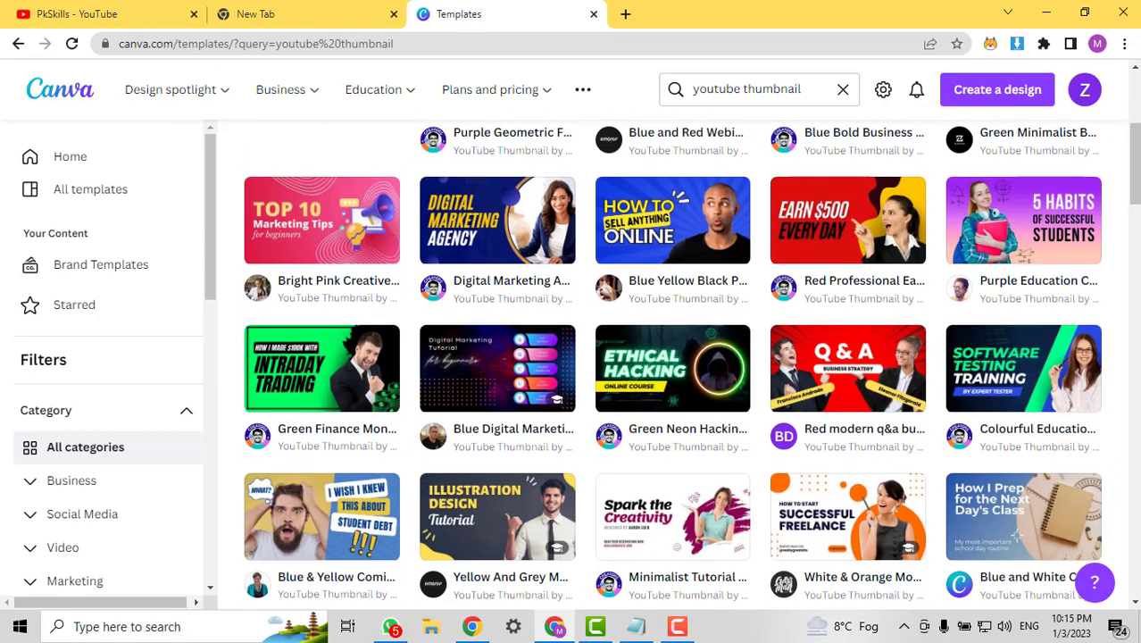
scroll(673, 363, "down", 5)
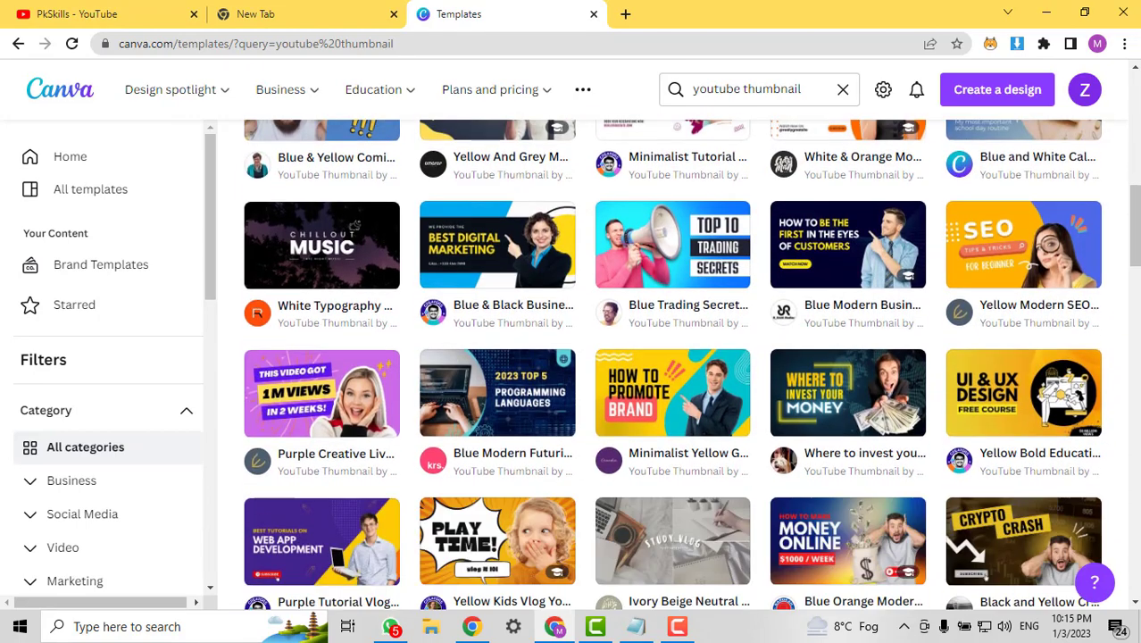
scroll(1131, 293, "down", 3)
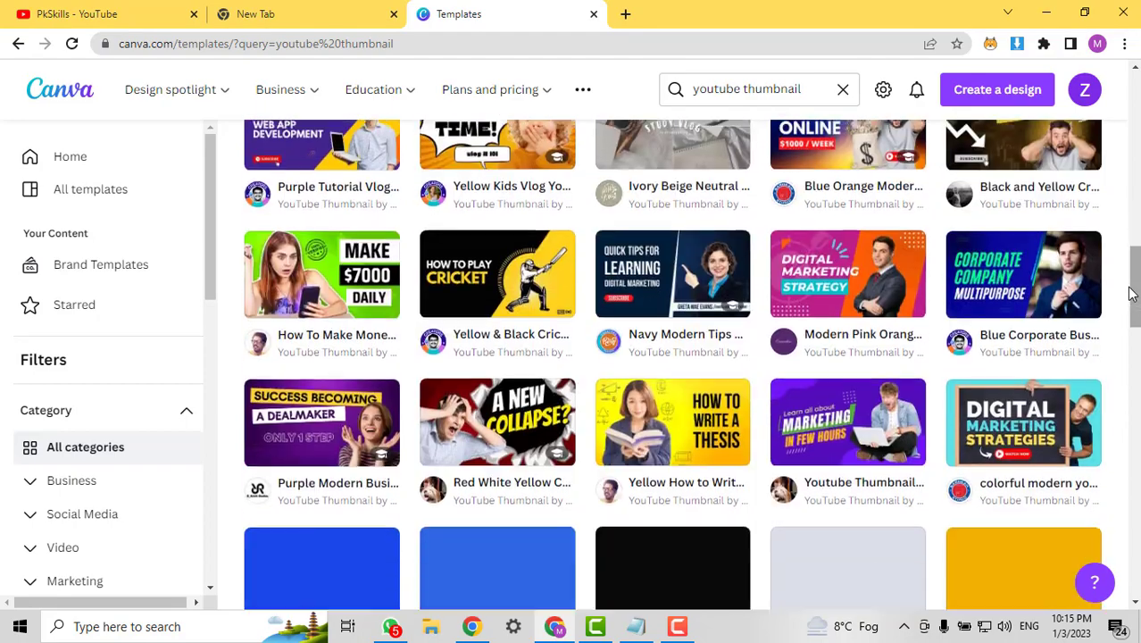
scroll(1130, 293, "down", 4)
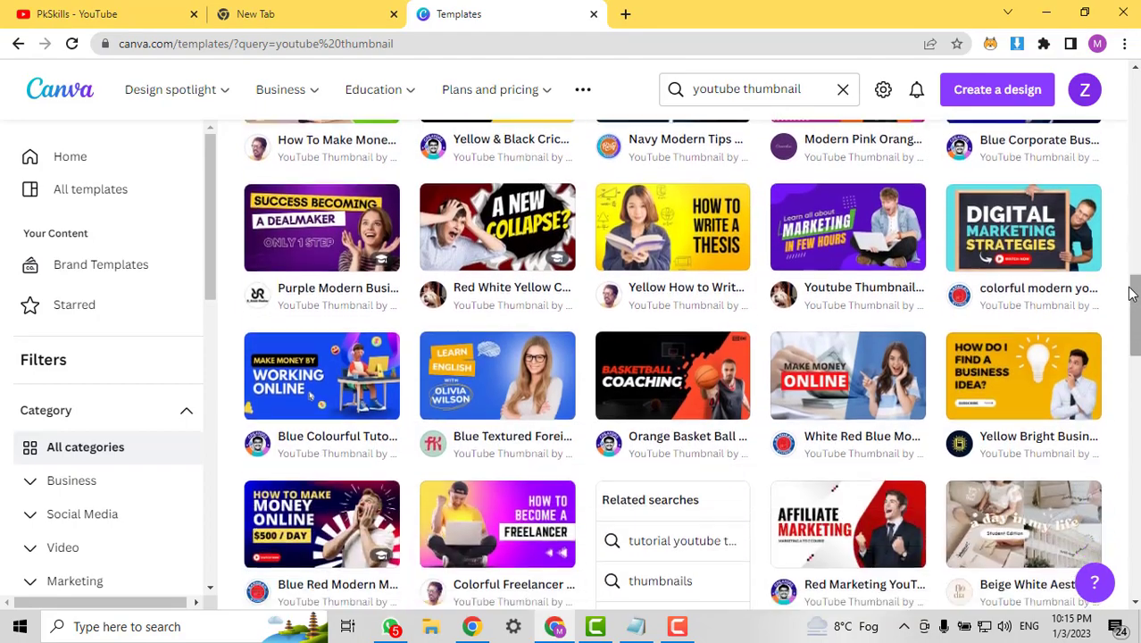
scroll(1130, 293, "up", 4)
scroll(1131, 293, "up", 10)
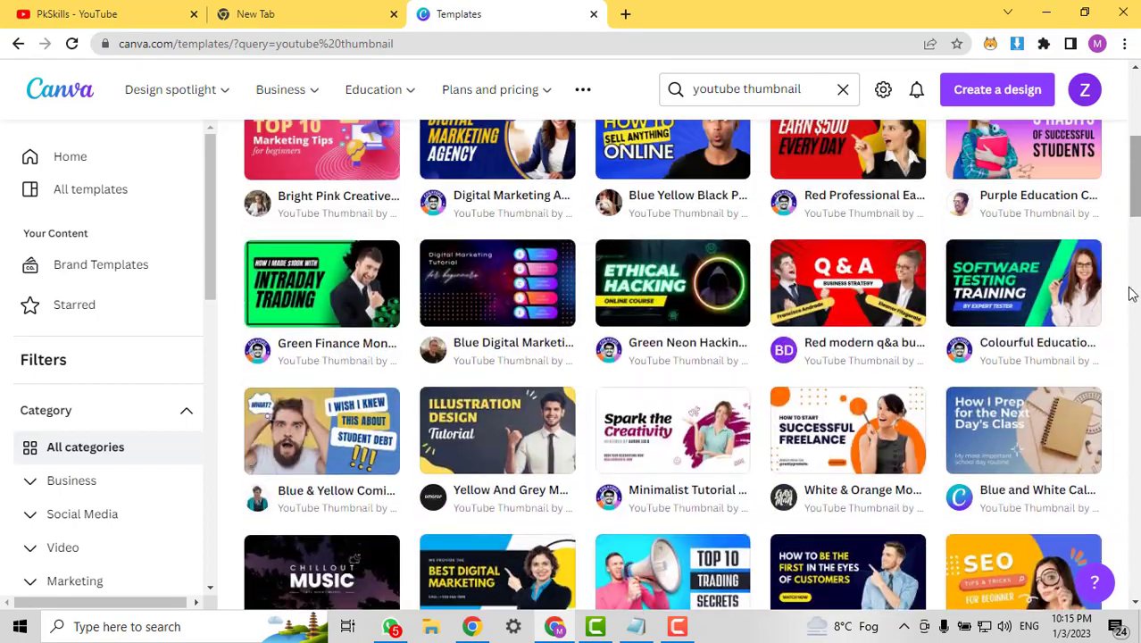
scroll(1131, 293, "up", 2)
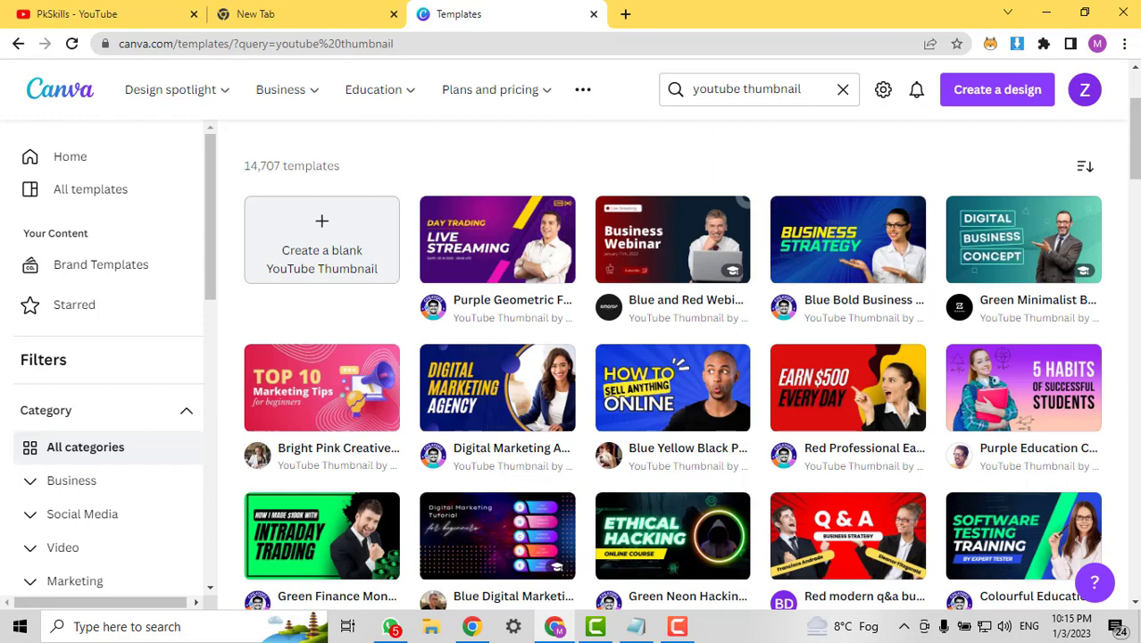
Choose the White & Orange Modern Successful Freelance Youtube Thumbnail template and open it for customizing.
scroll(1120, 348, "down", 5)
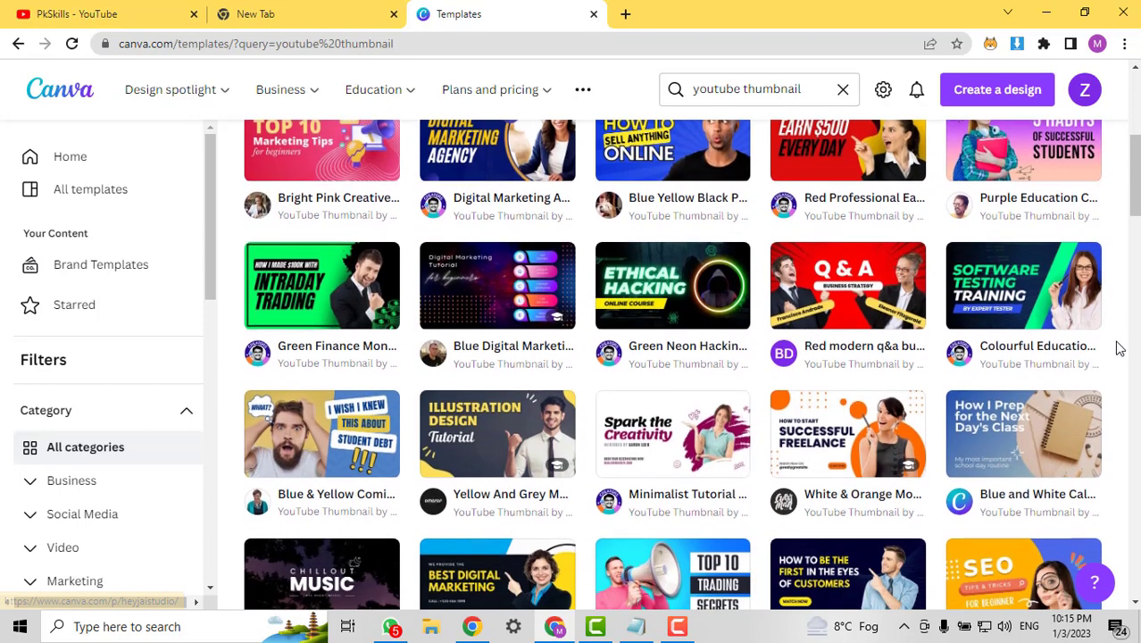
scroll(1119, 348, "down", 1)
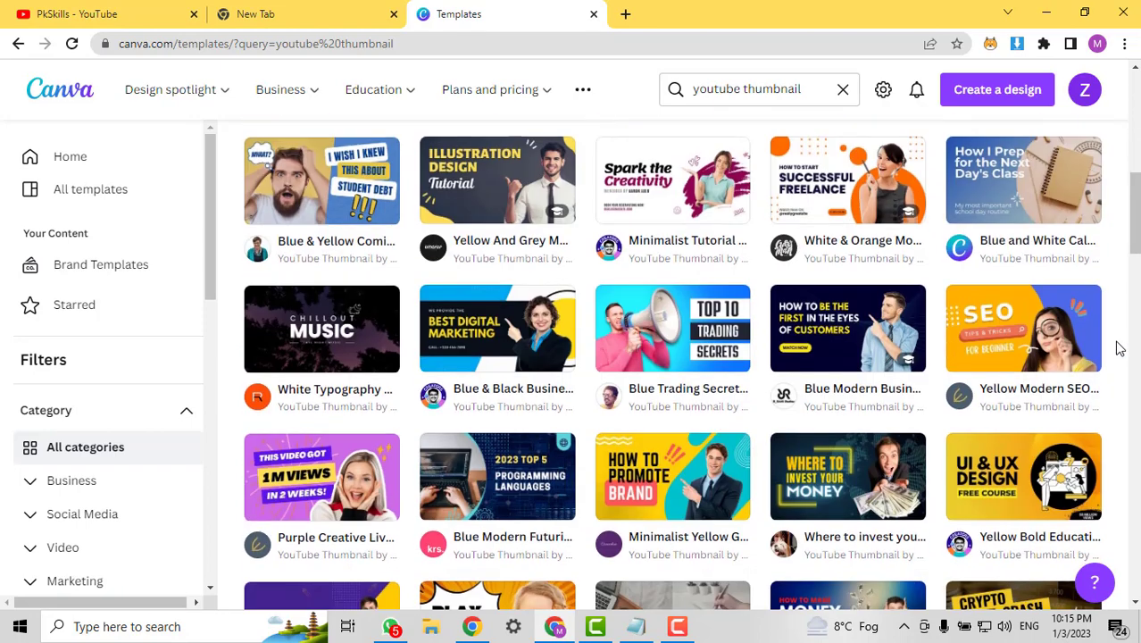
left_click(826, 201)
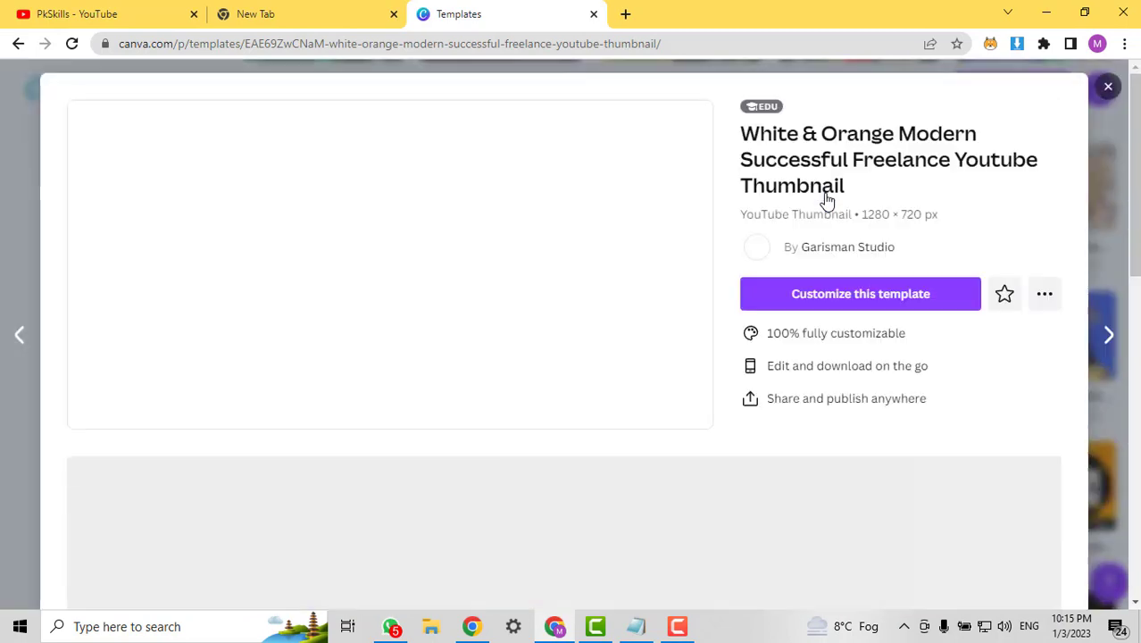
left_click(818, 297)
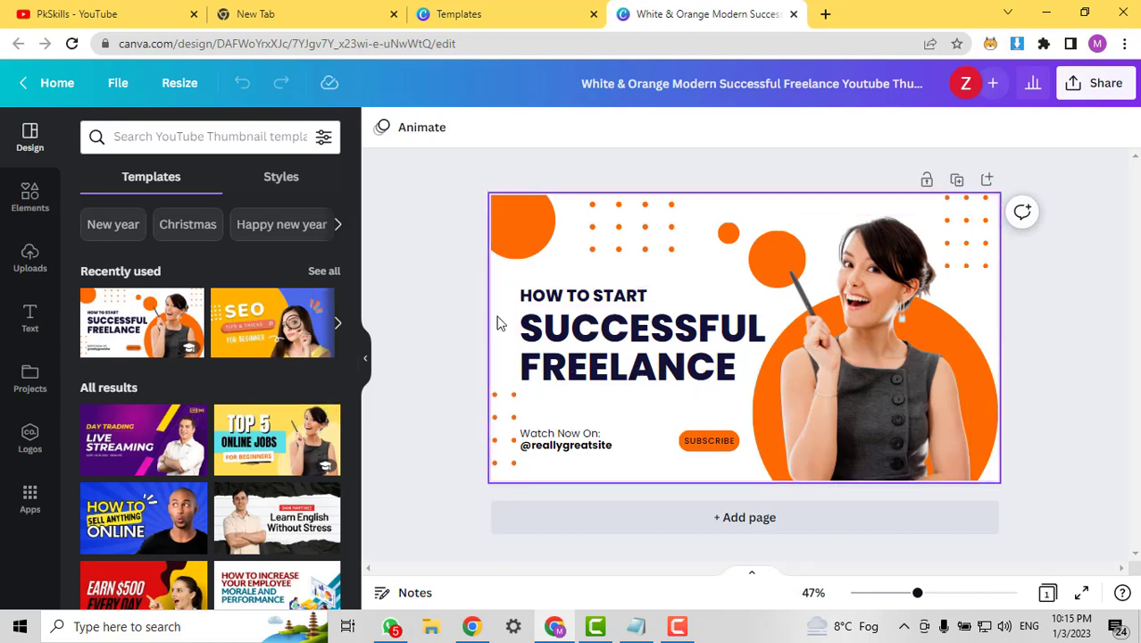
Try the "Top 5 Online Jobs" template on the page and replace it with the red "Earn $500 Every Day" template.
left_click(273, 446)
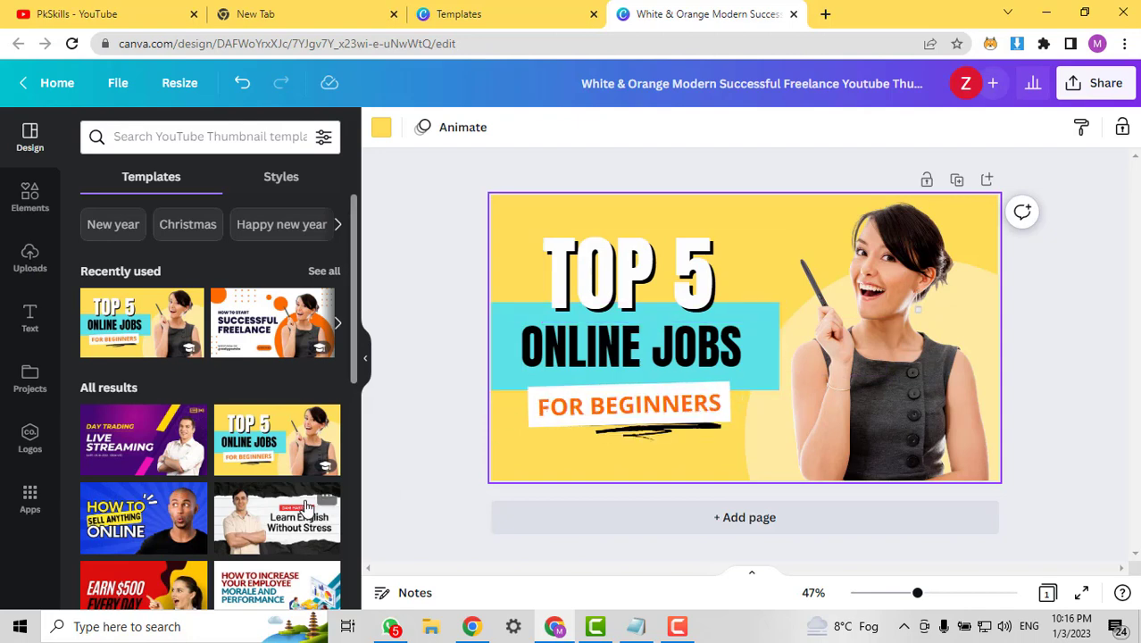
scroll(128, 545, "down", 1)
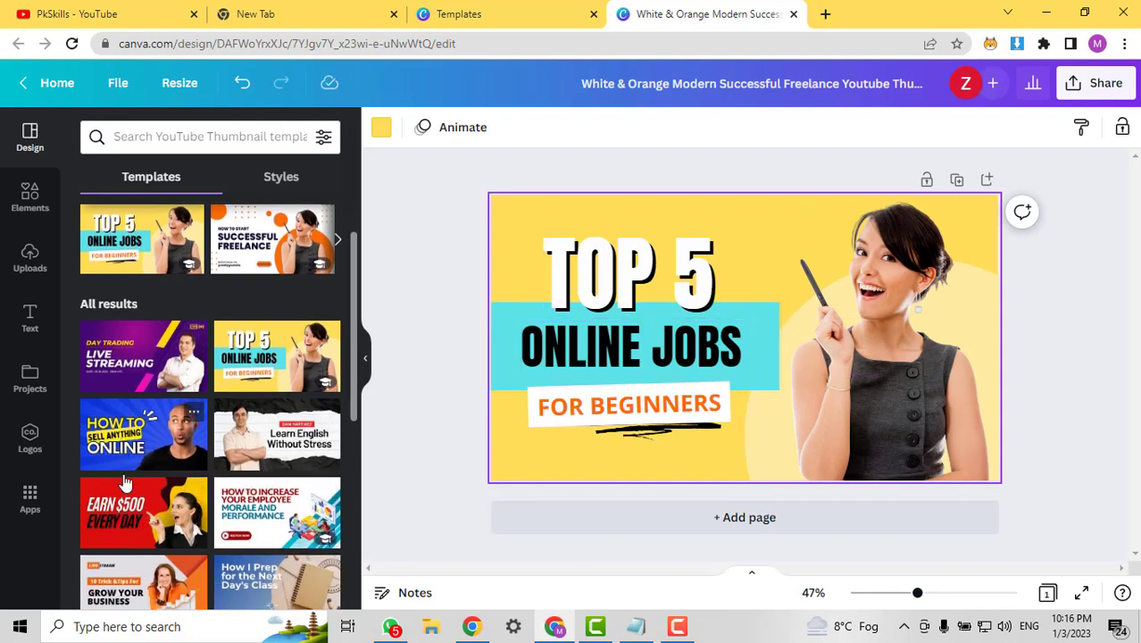
scroll(125, 483, "down", 1)
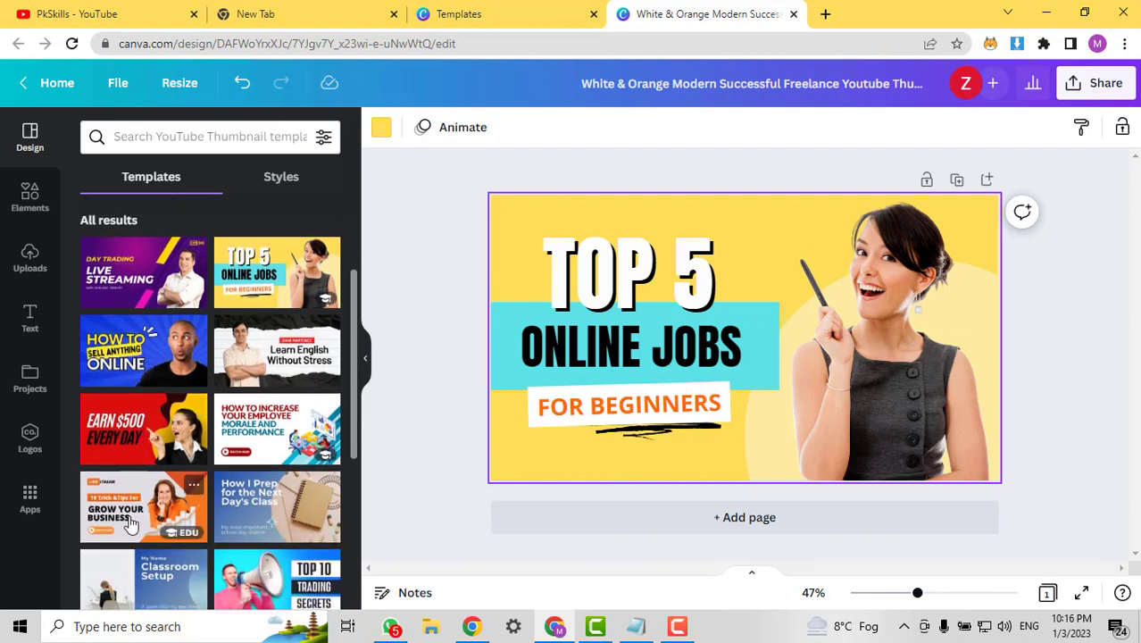
scroll(129, 522, "down", 2)
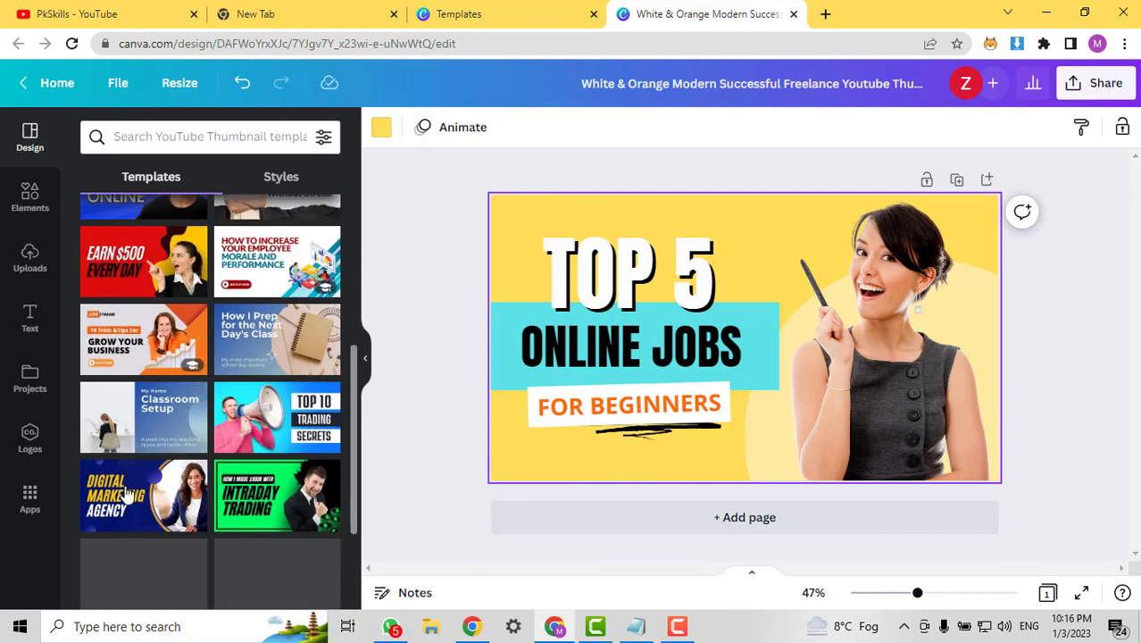
scroll(125, 493, "up", 1)
left_click(130, 361)
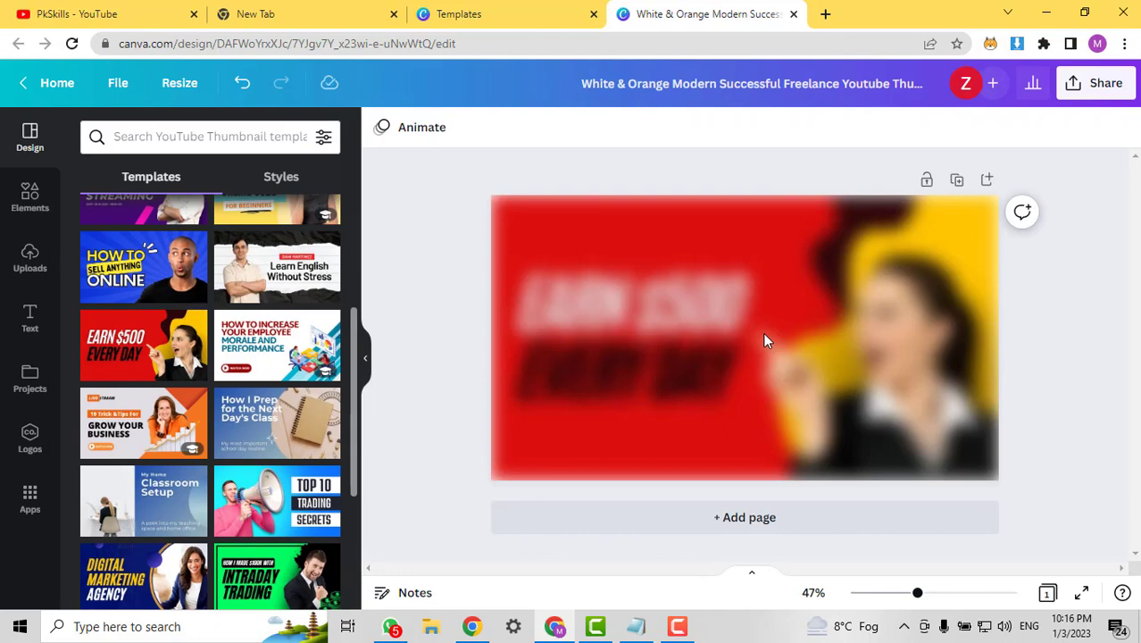
left_click(828, 373)
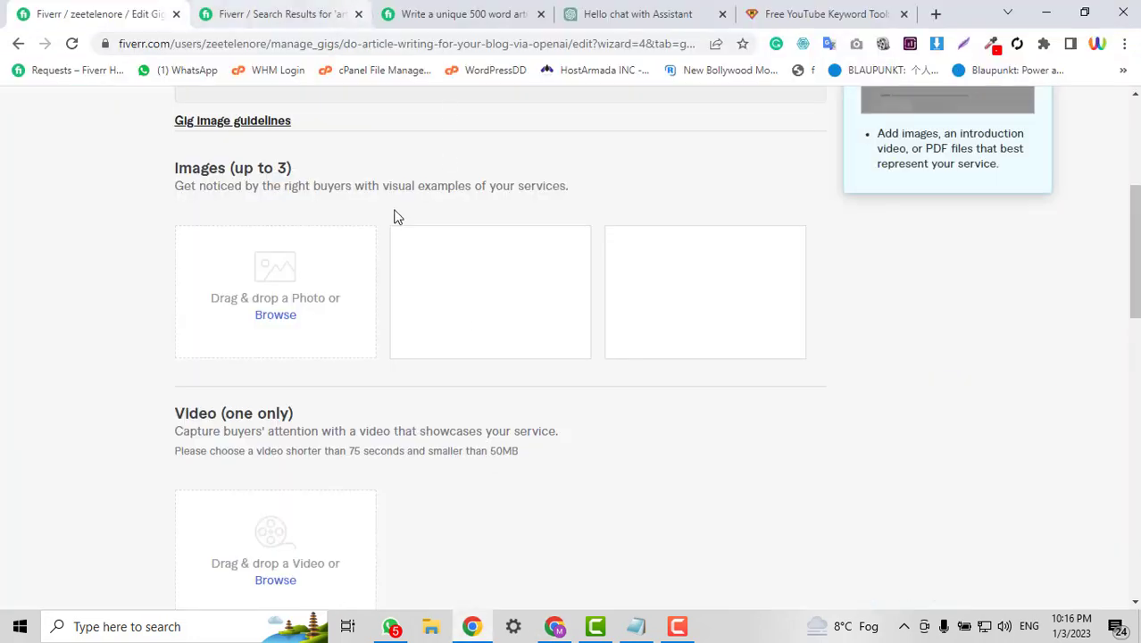
Check the gig title in the Overview stage and the Requirements stage on Fiverr, and return to the Canva design.
scroll(395, 216, "up", 4)
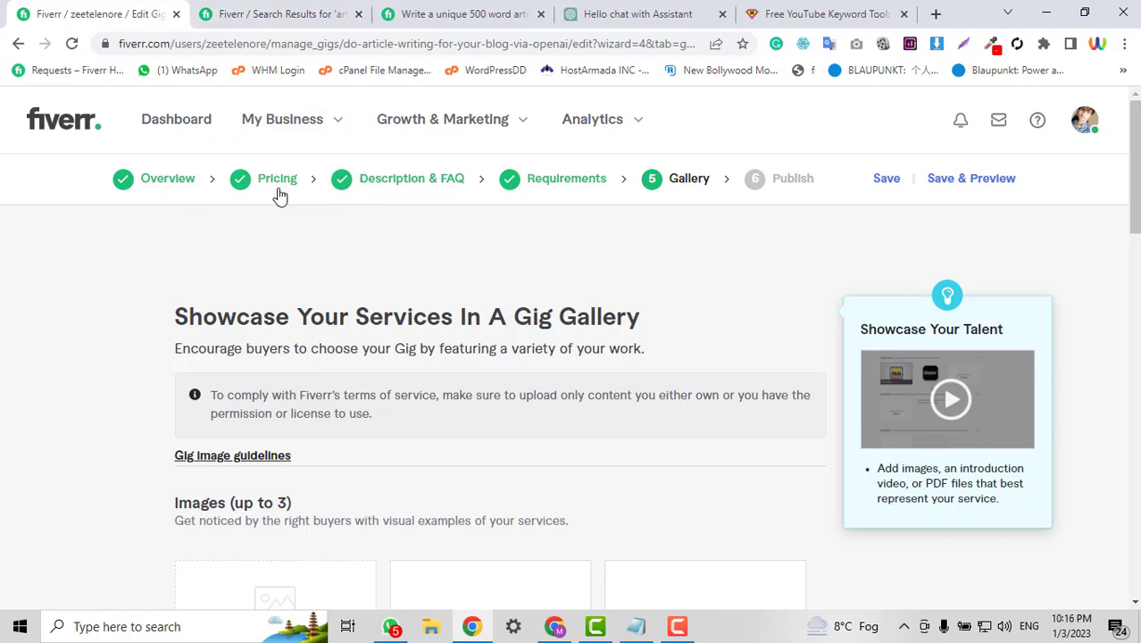
left_click(154, 195)
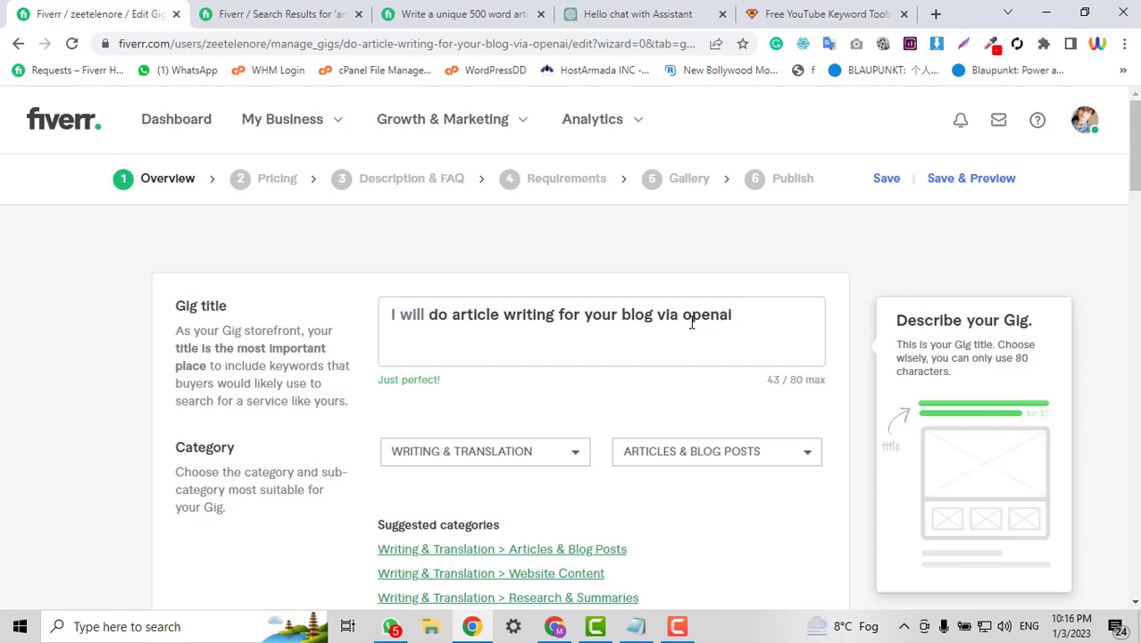
left_click(555, 178)
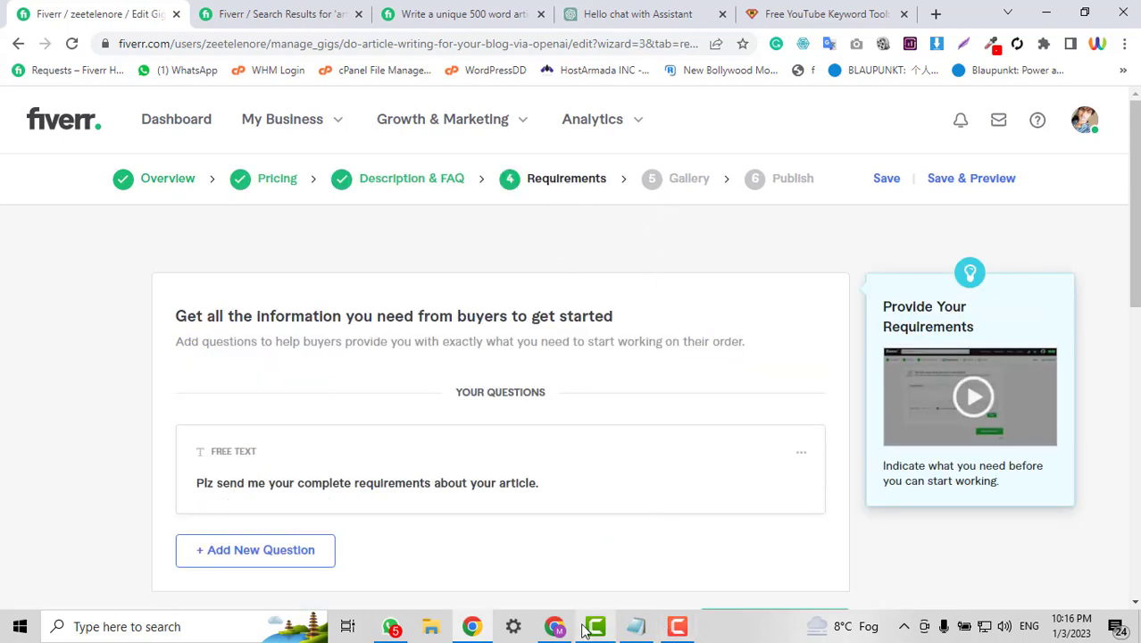
left_click(554, 625)
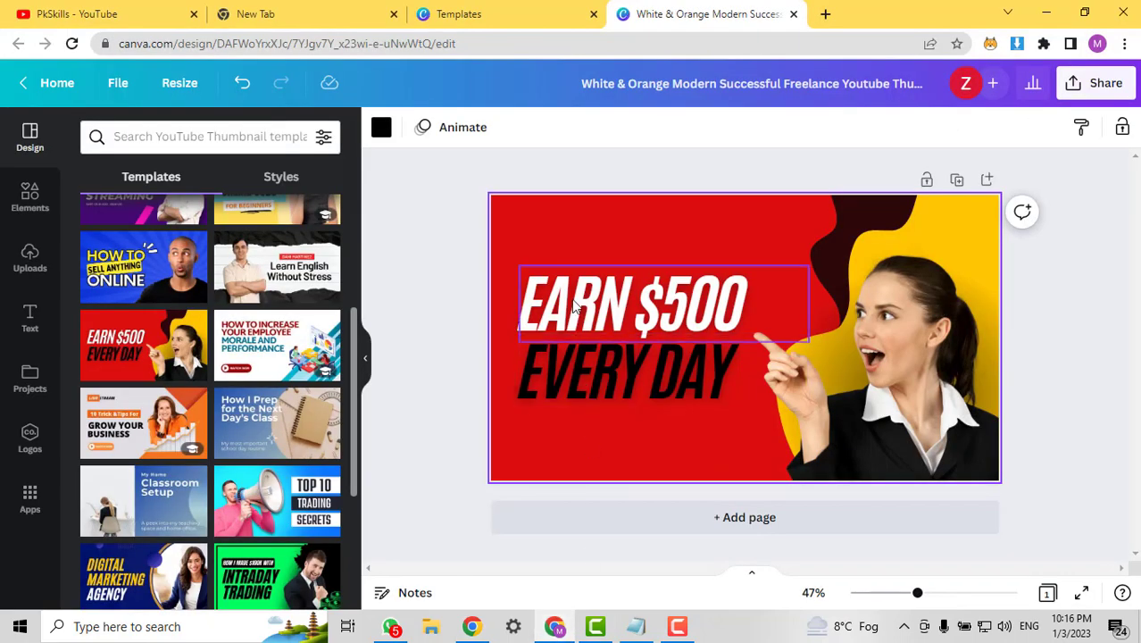
Replace the white "EARN $500" heading on the thumbnail with "2000 WORDS".
double_click(575, 306)
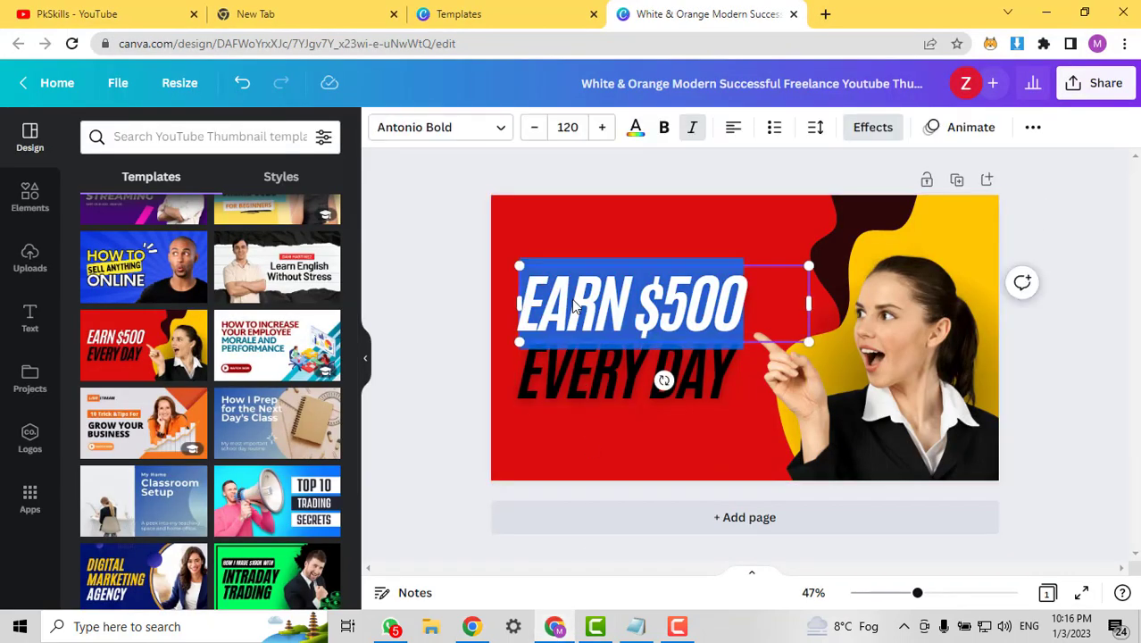
type("2000")
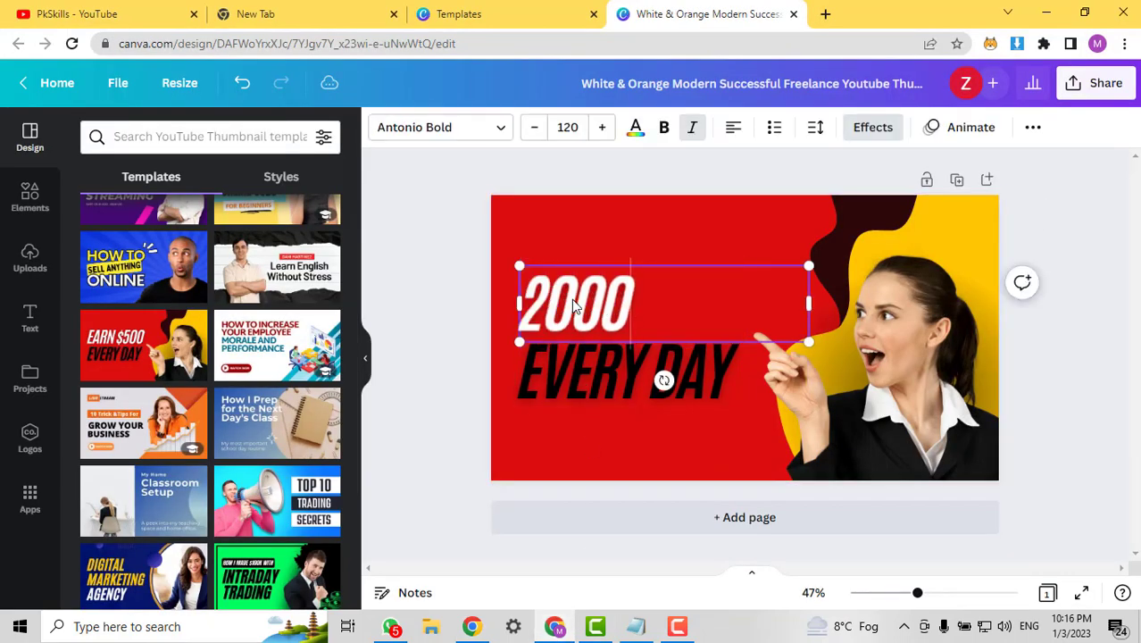
type(" WOR")
key("BackSpace")
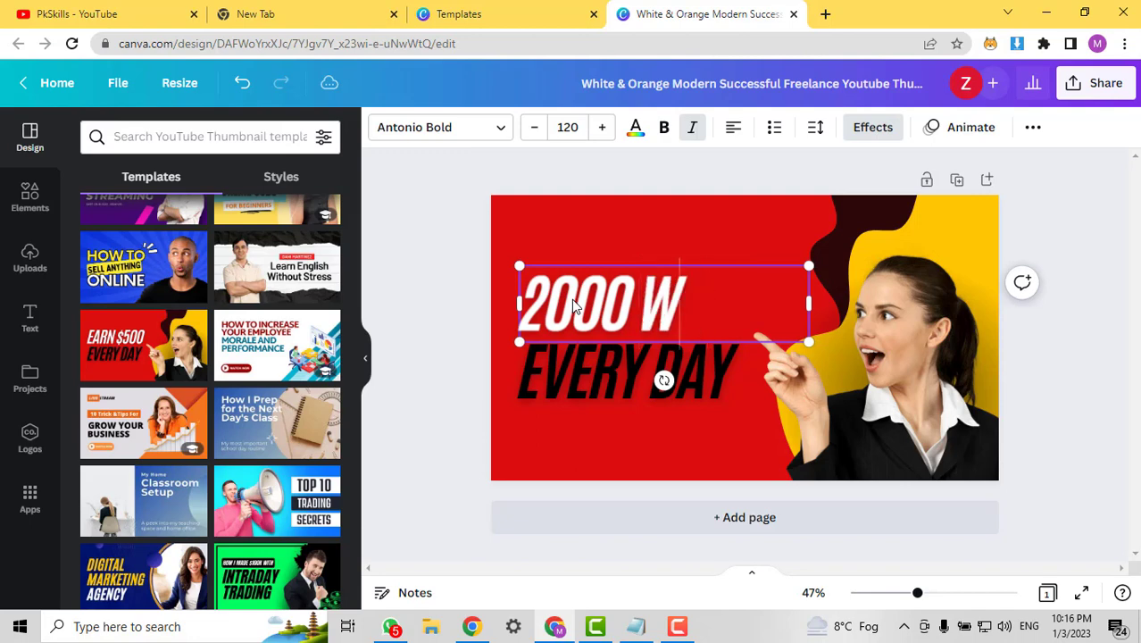
type("ORDS")
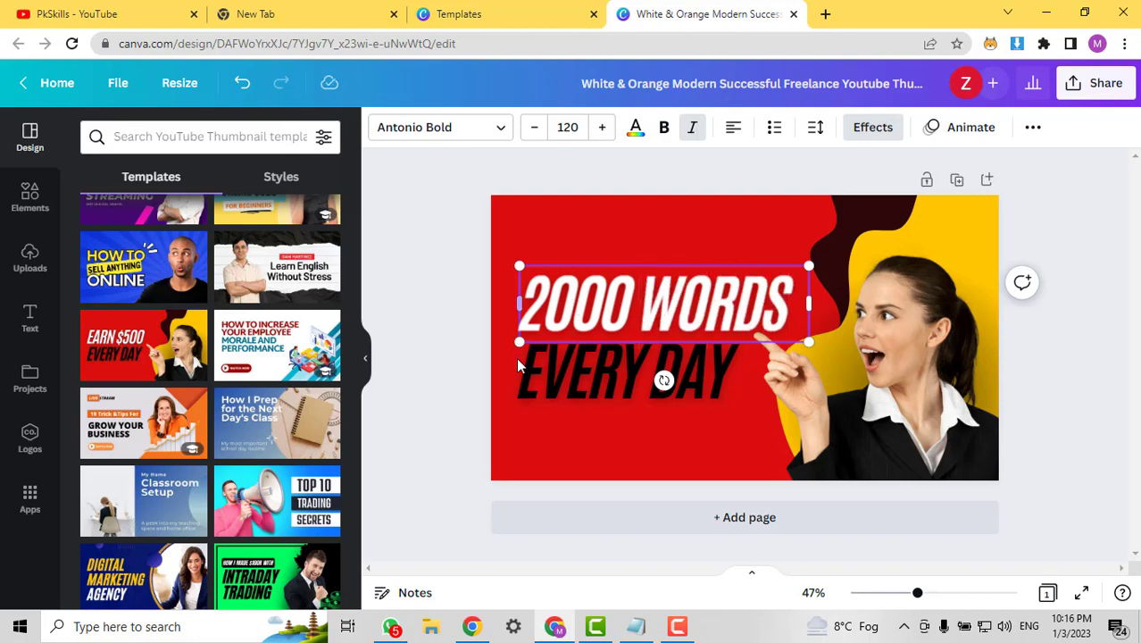
Replace the black "EVERY DAY" text under the heading with "ARTICLE".
double_click(559, 373)
type("ARTICLES")
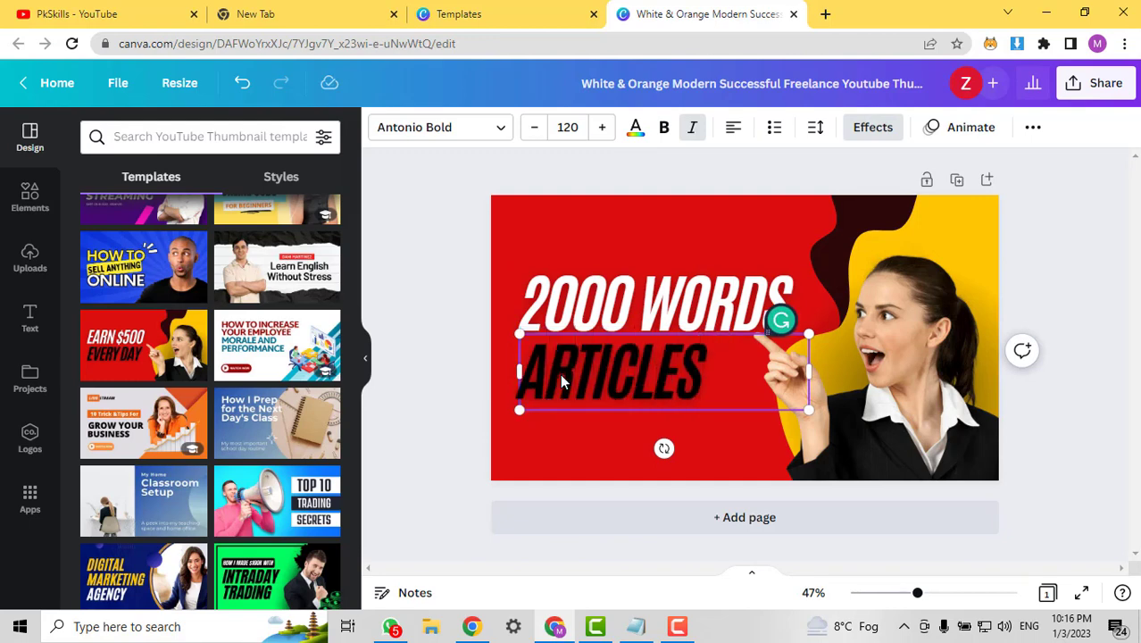
key("BackSpace")
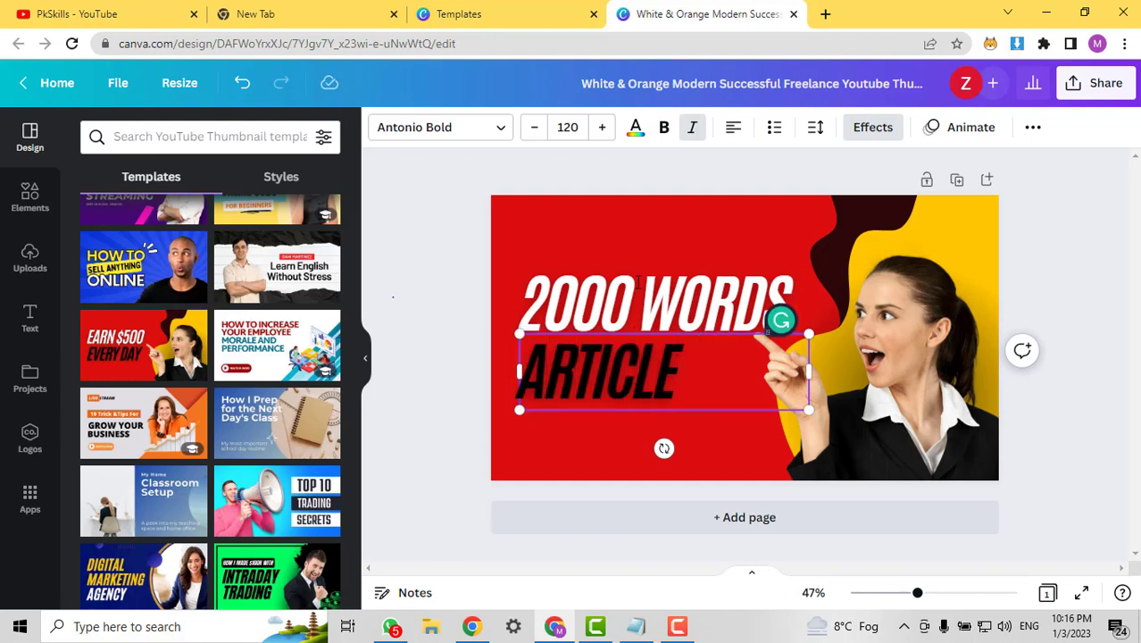
Break the white "2000 WORDS" heading onto two lines after "2000".
left_click(650, 317)
left_click(643, 317)
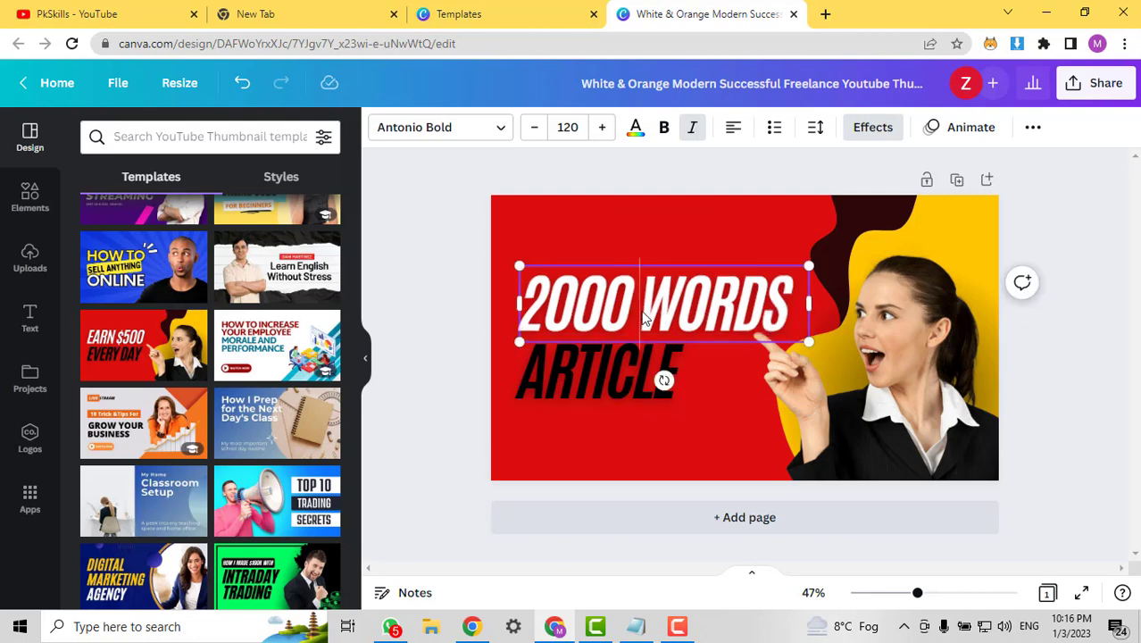
key("Return")
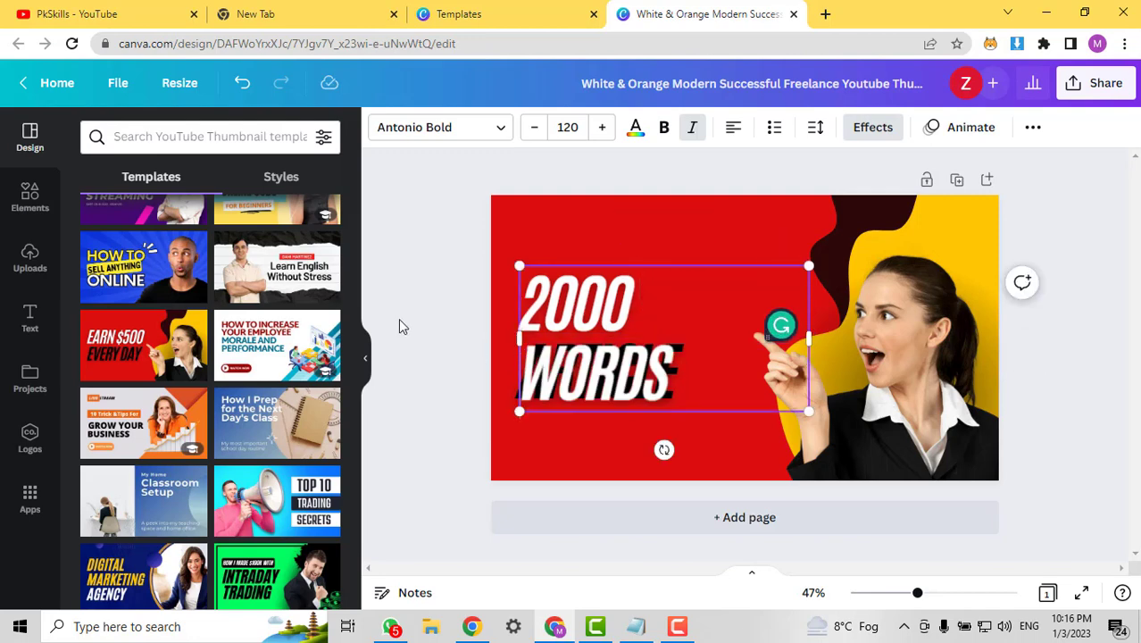
left_click(398, 318)
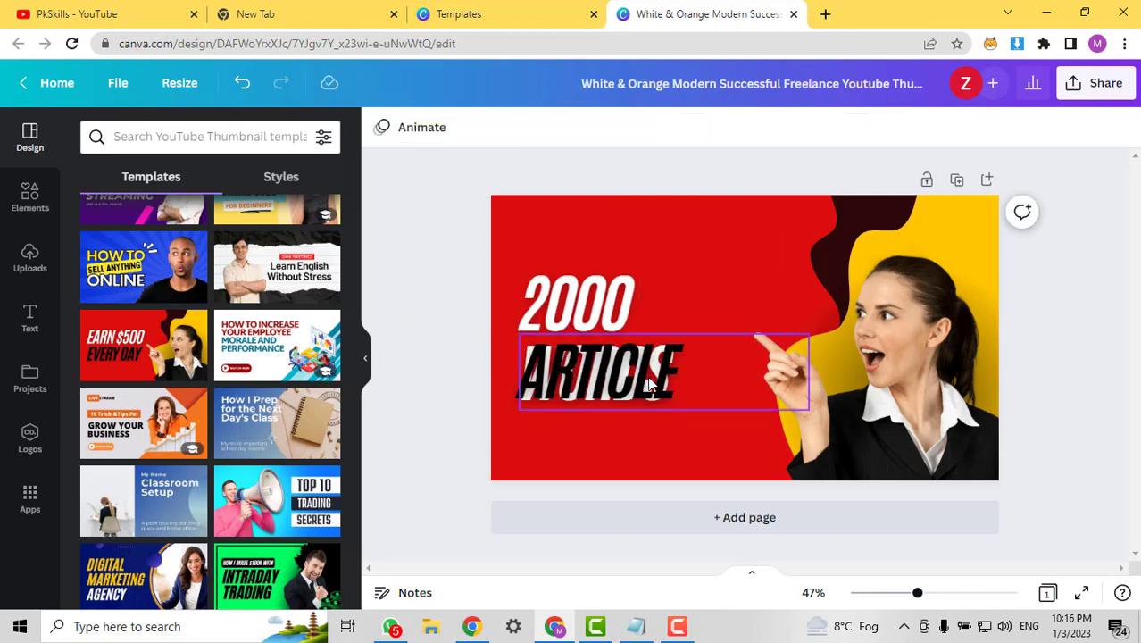
Move the "ARTICLE" text to the lower part of the thumbnail and shift the "2000 WORDS" heading upward above it.
left_click_drag(650, 383, 684, 446)
left_click(594, 268)
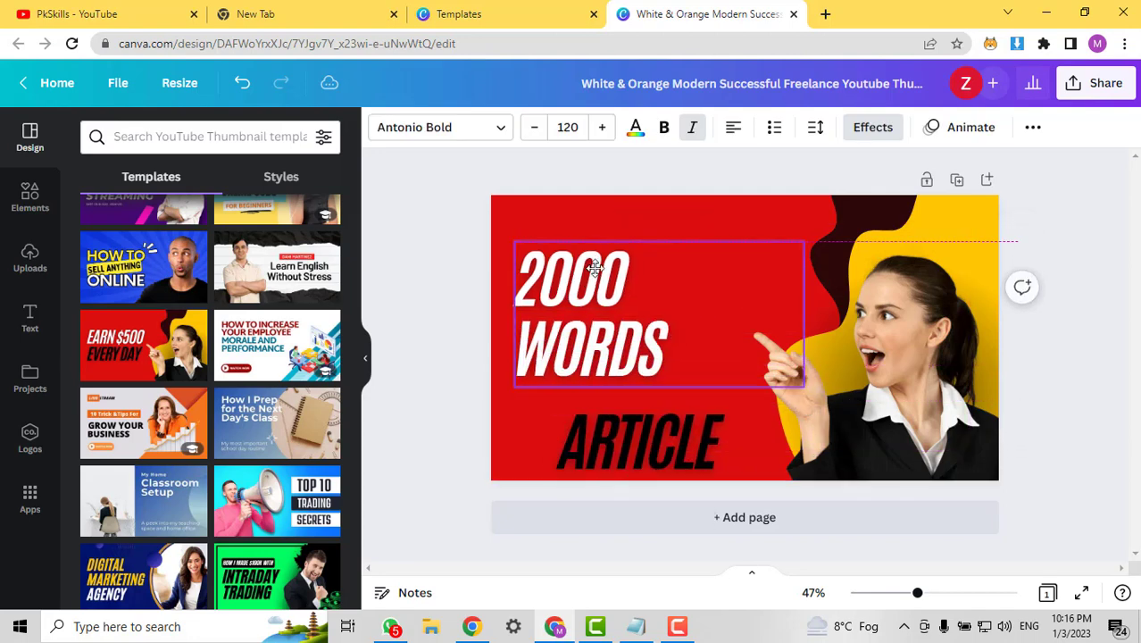